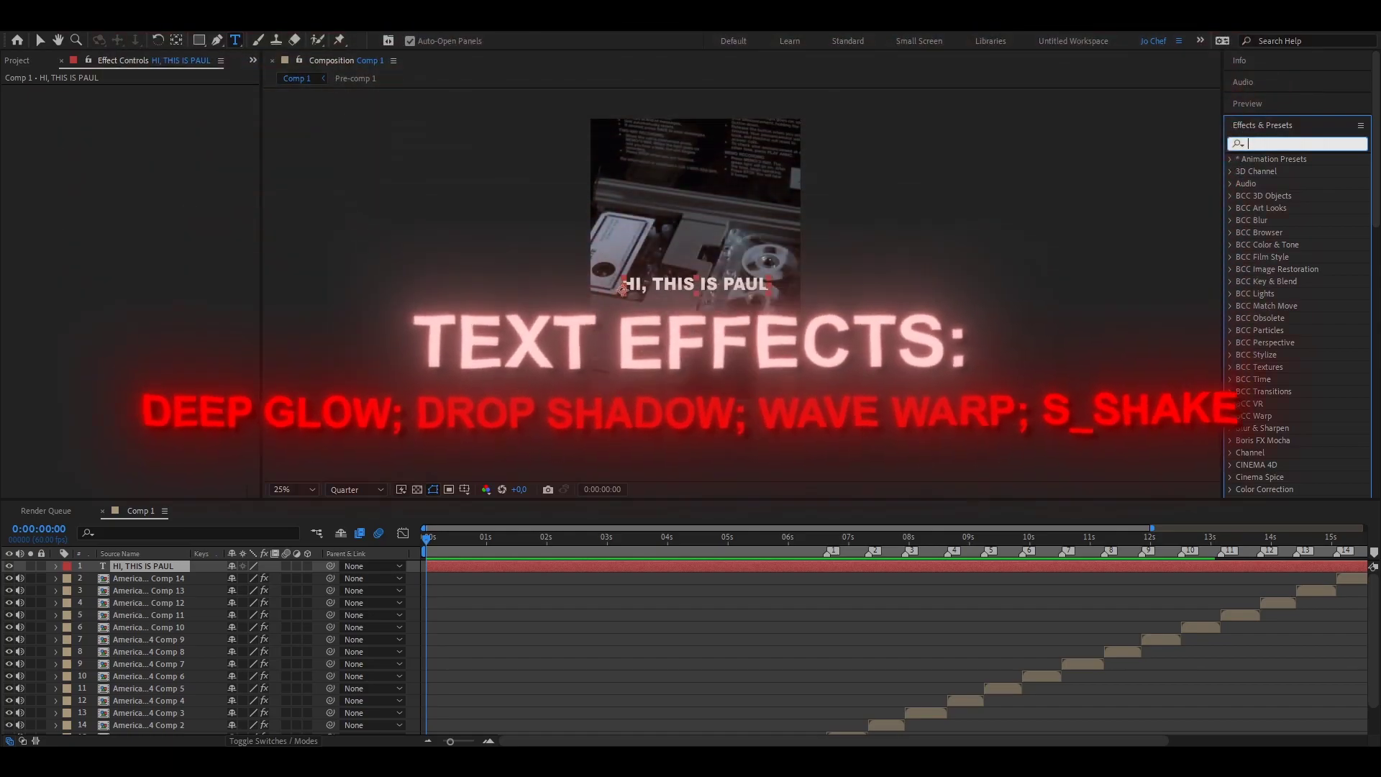
- Apply the Deep Glow effect to the greeting text layer and enable its Unmult option
{"action": "type", "text": "deep"}
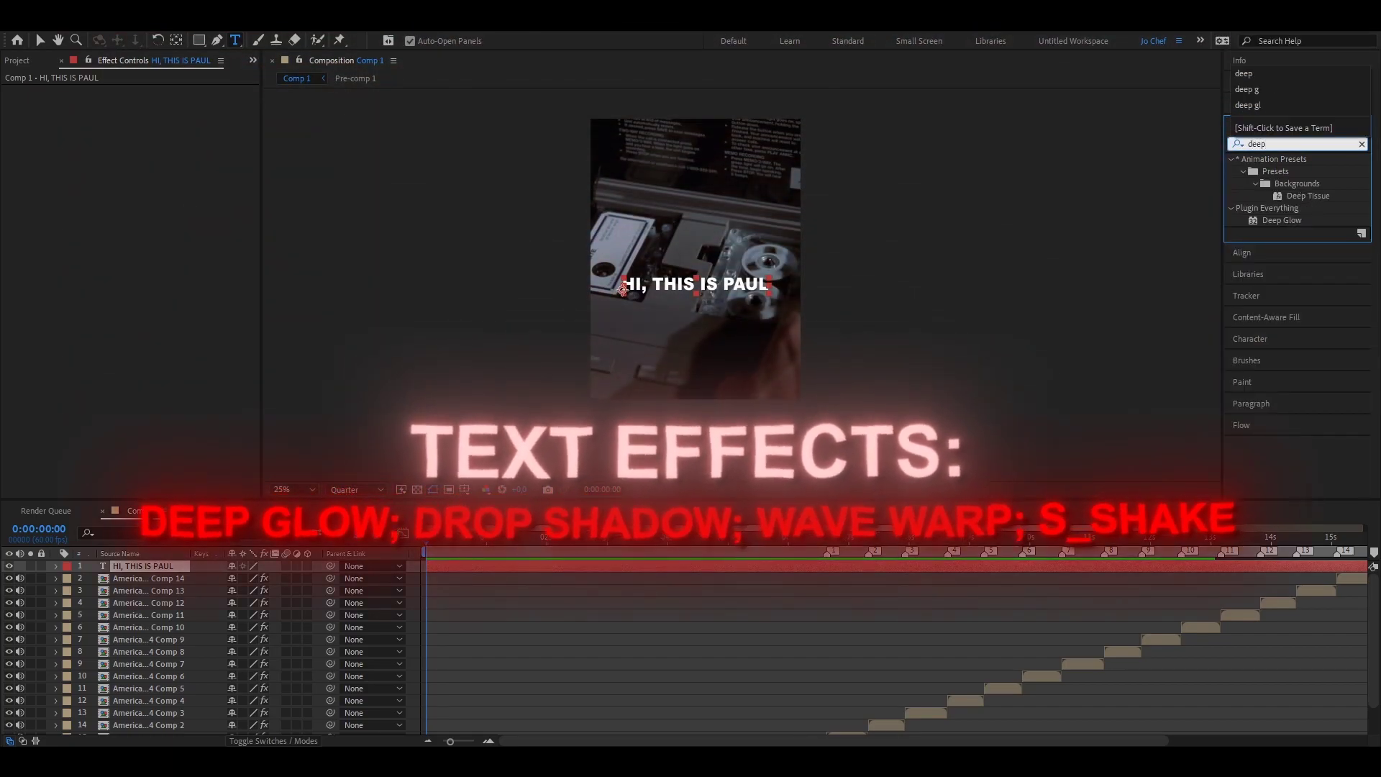
{"action": "left_click", "coordinate": [1280, 220]}
{"action": "left_click_drag", "start_coordinate": [623, 290], "coordinate": [446, 573]}
{"action": "key", "text": "v"}
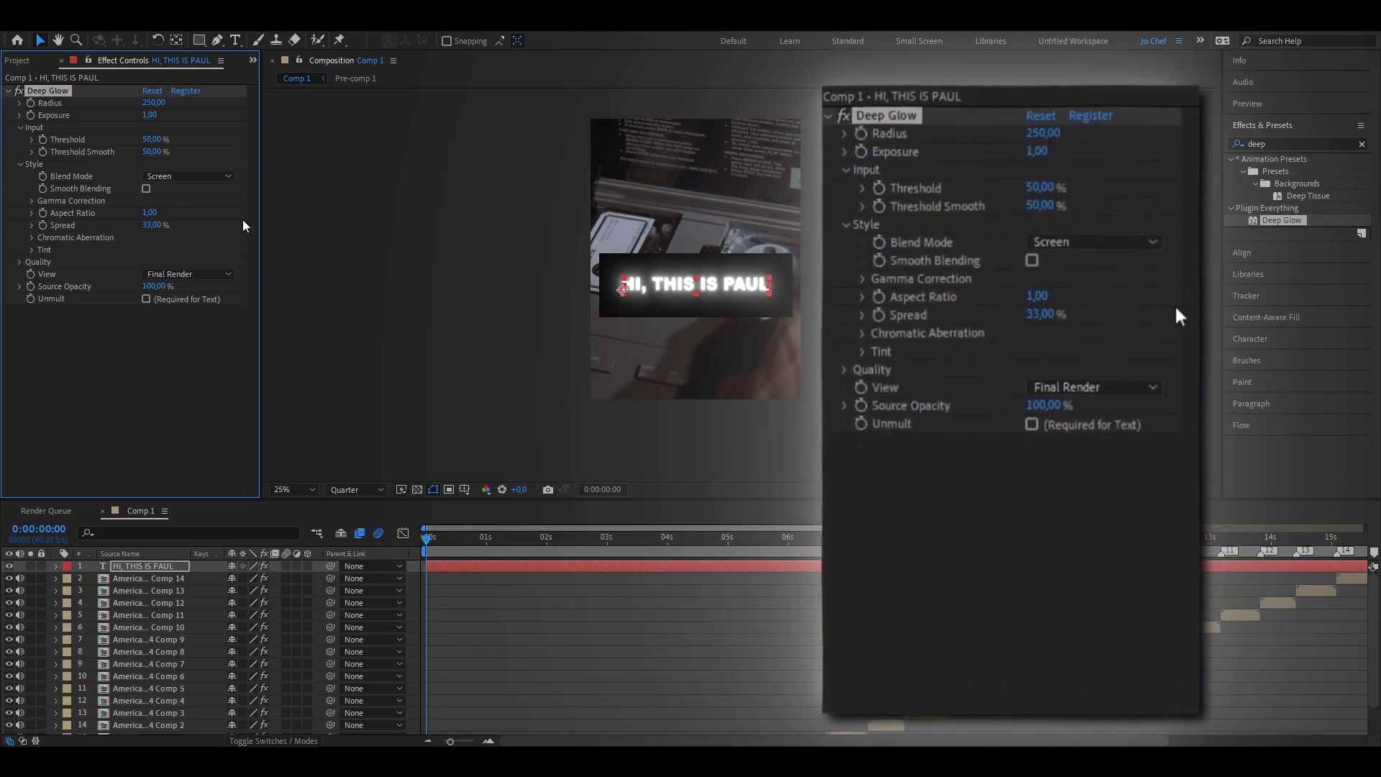
{"action": "left_click", "coordinate": [146, 299]}
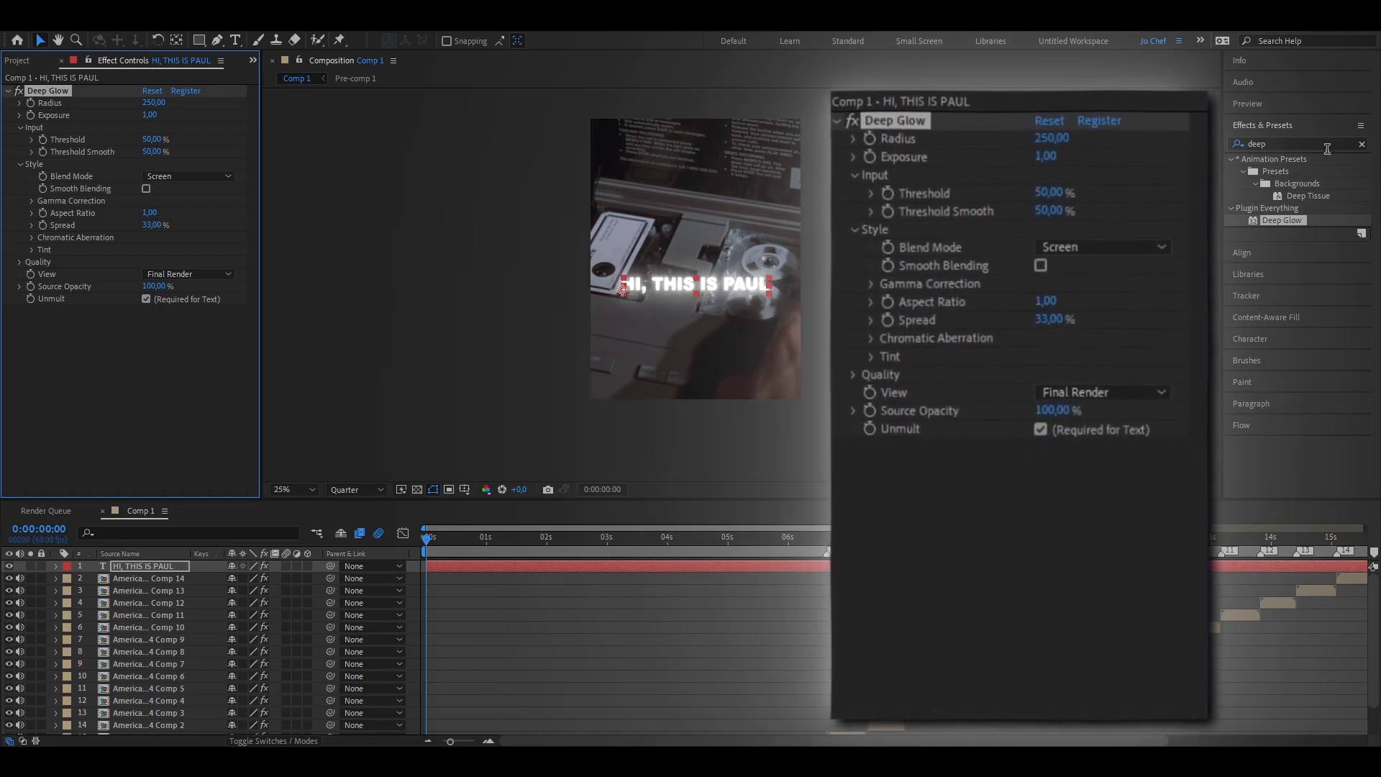
- Apply Drop Shadow from the Perspective effects to the greeting text layer, with Distance 8 and Softness 4
{"action": "left_click", "coordinate": [1295, 144]}
{"action": "type", "text": "drop shado"}
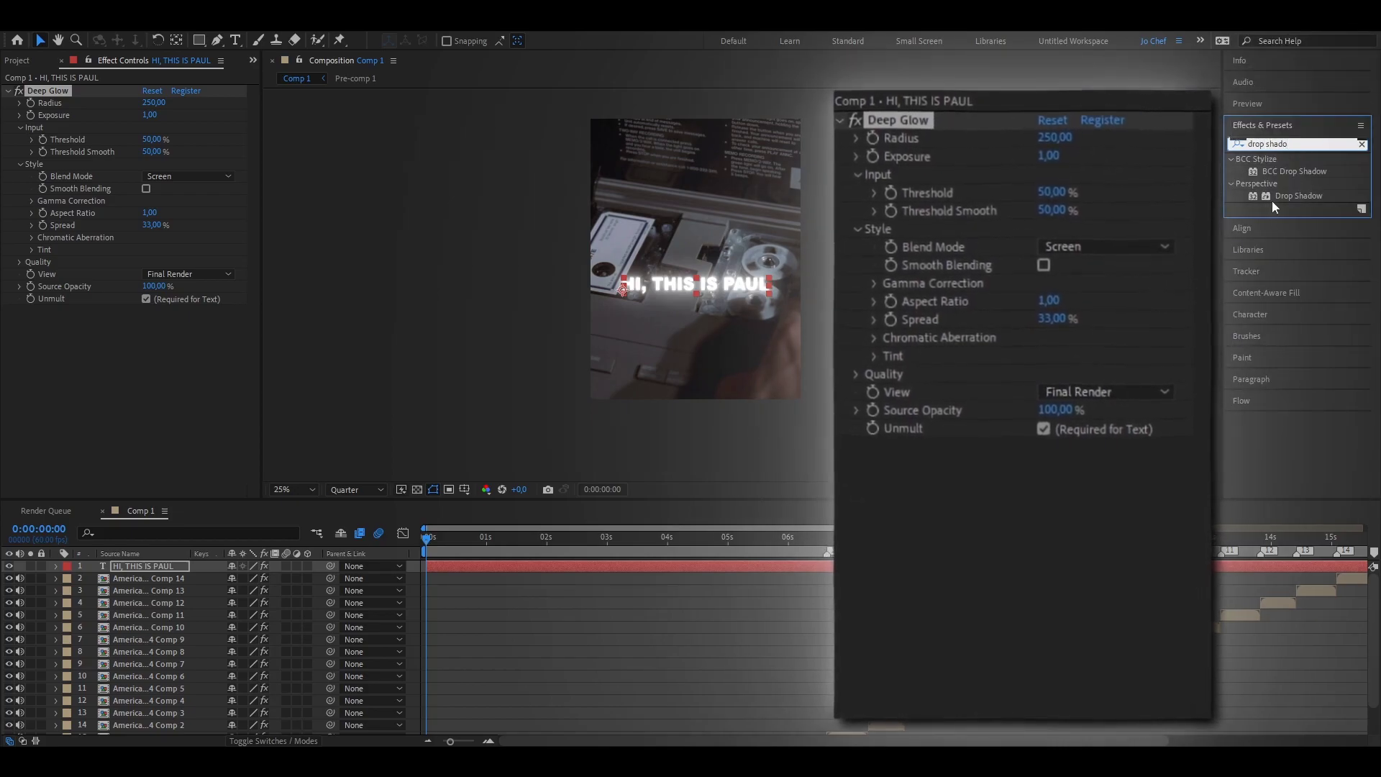
{"action": "left_click_drag", "start_coordinate": [1273, 207], "coordinate": [198, 385]}
{"action": "left_click_drag", "start_coordinate": [150, 338], "coordinate": [186, 338]}
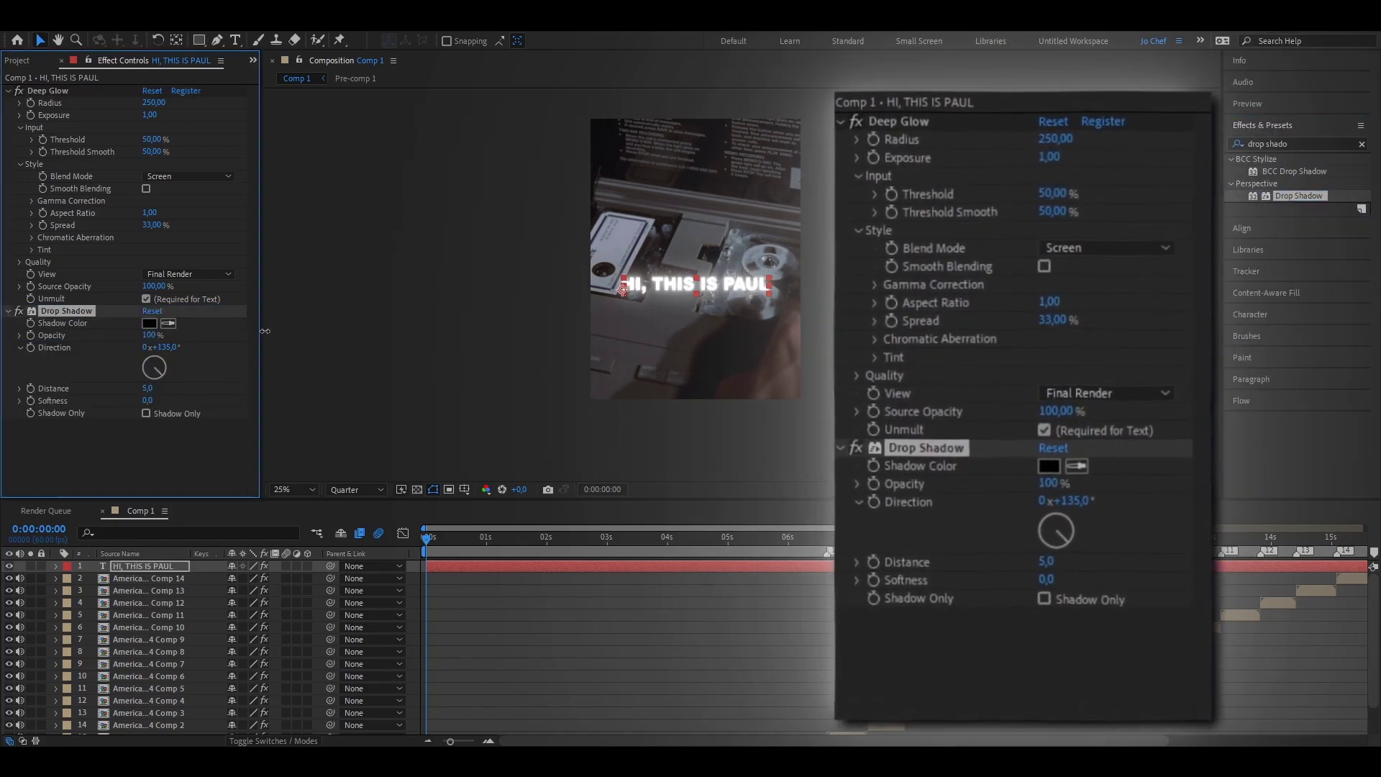
{"action": "left_click", "coordinate": [148, 387]}
{"action": "type", "text": "8"}
{"action": "key", "text": "Return"}
{"action": "left_click", "coordinate": [148, 400]}
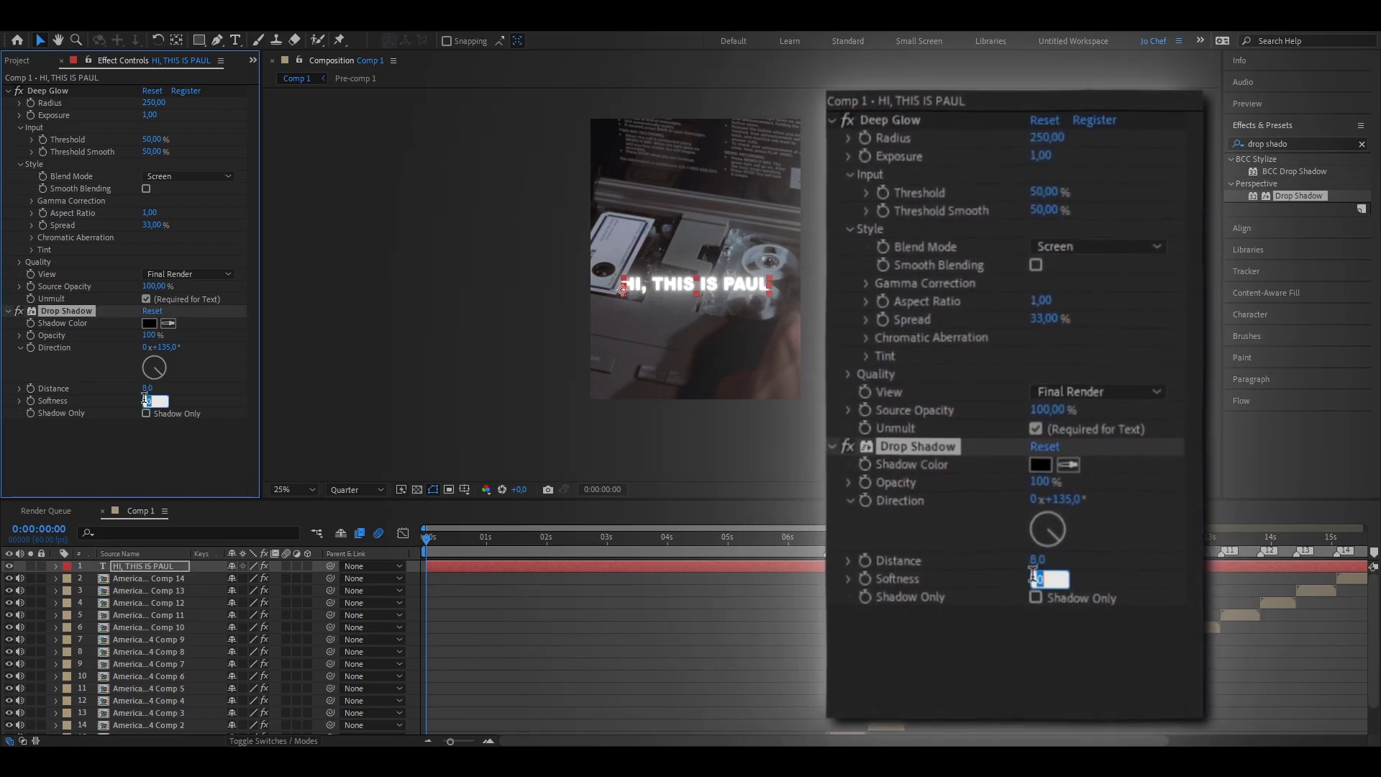
{"action": "type", "text": "4,"}
{"action": "key", "text": "Return"}
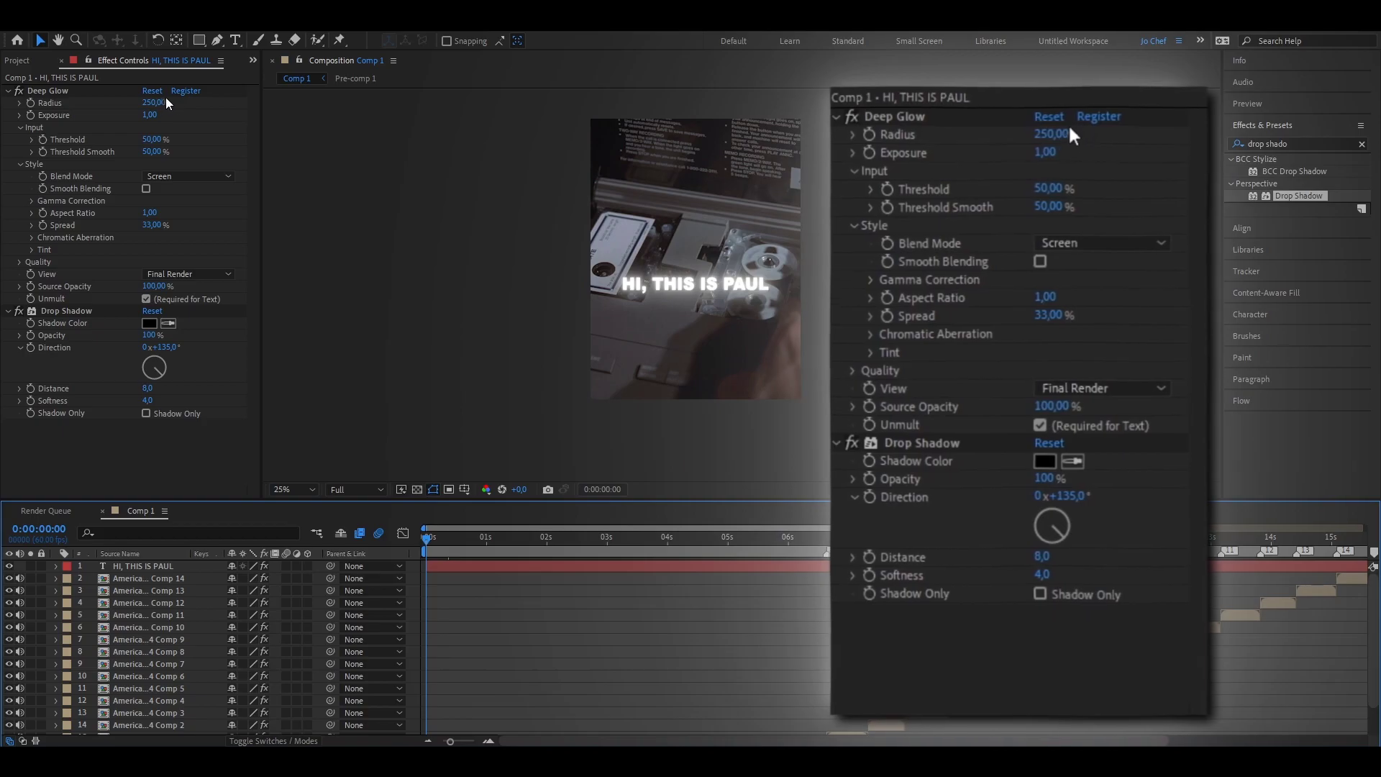
- Set the Deep Glow Radius on the greeting text layer to 120
{"action": "left_click", "coordinate": [154, 103]}
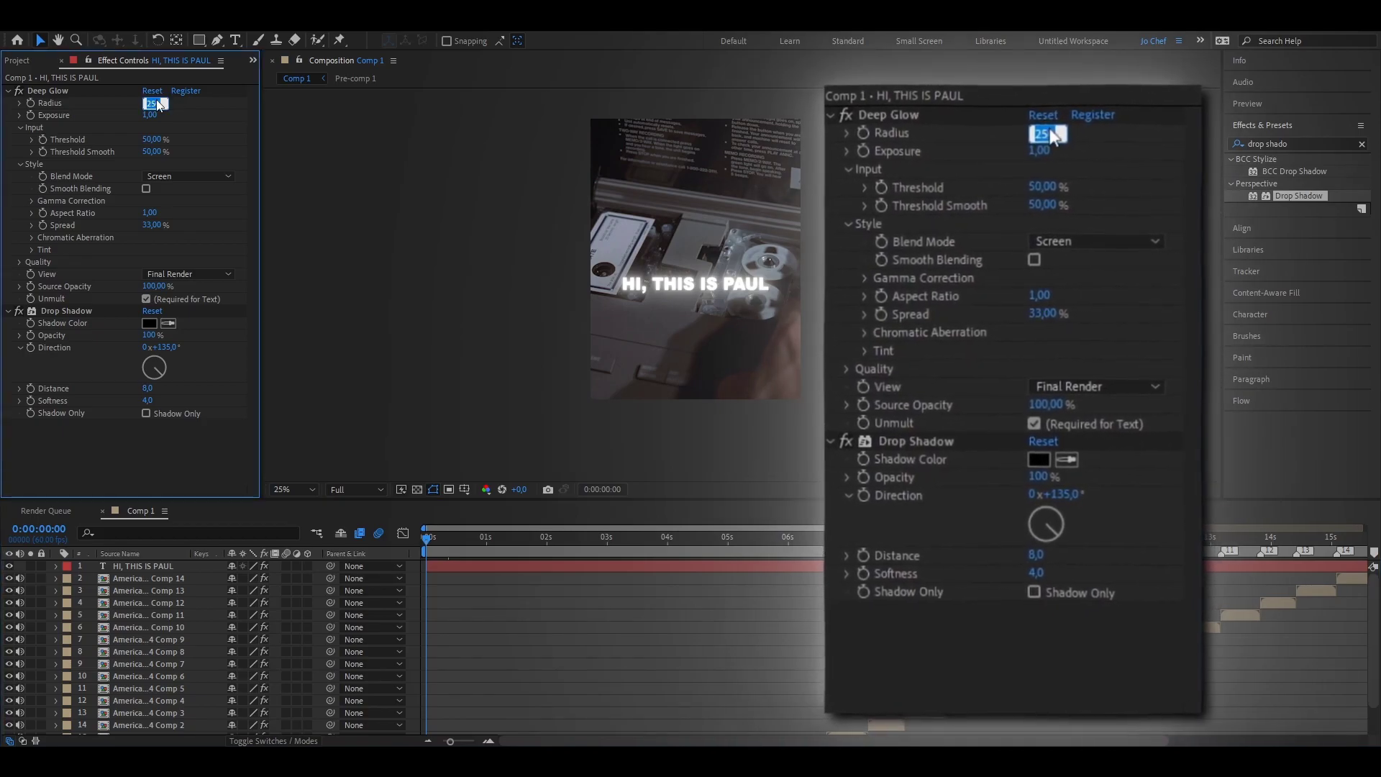
{"action": "type", "text": "120"}
{"action": "key", "text": "Return"}
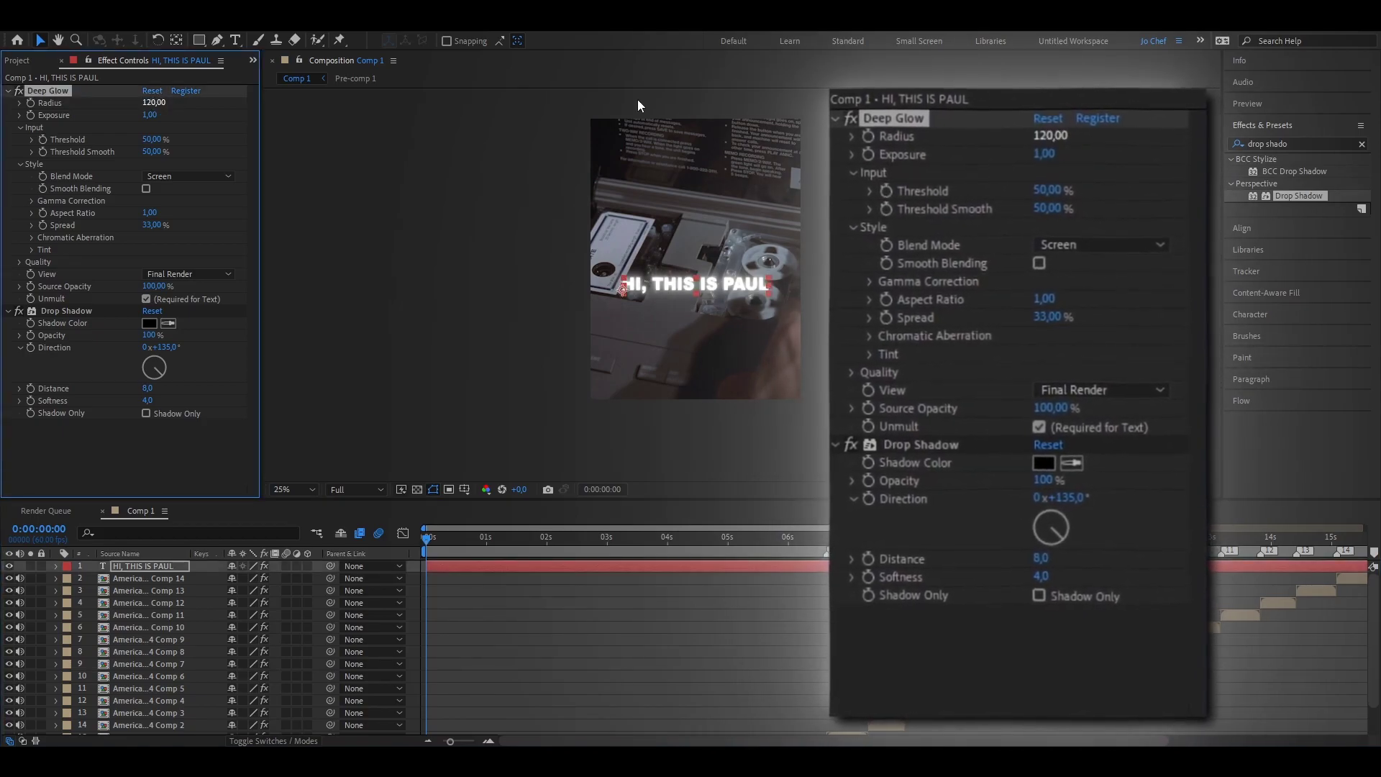
- Apply the Wave Warp effect to the greeting text layer, with Wave Height 8, Wave Width 1500 and Wave Speed 0,4
{"action": "left_click", "coordinate": [1231, 146]}
{"action": "type", "text": "wave wa"}
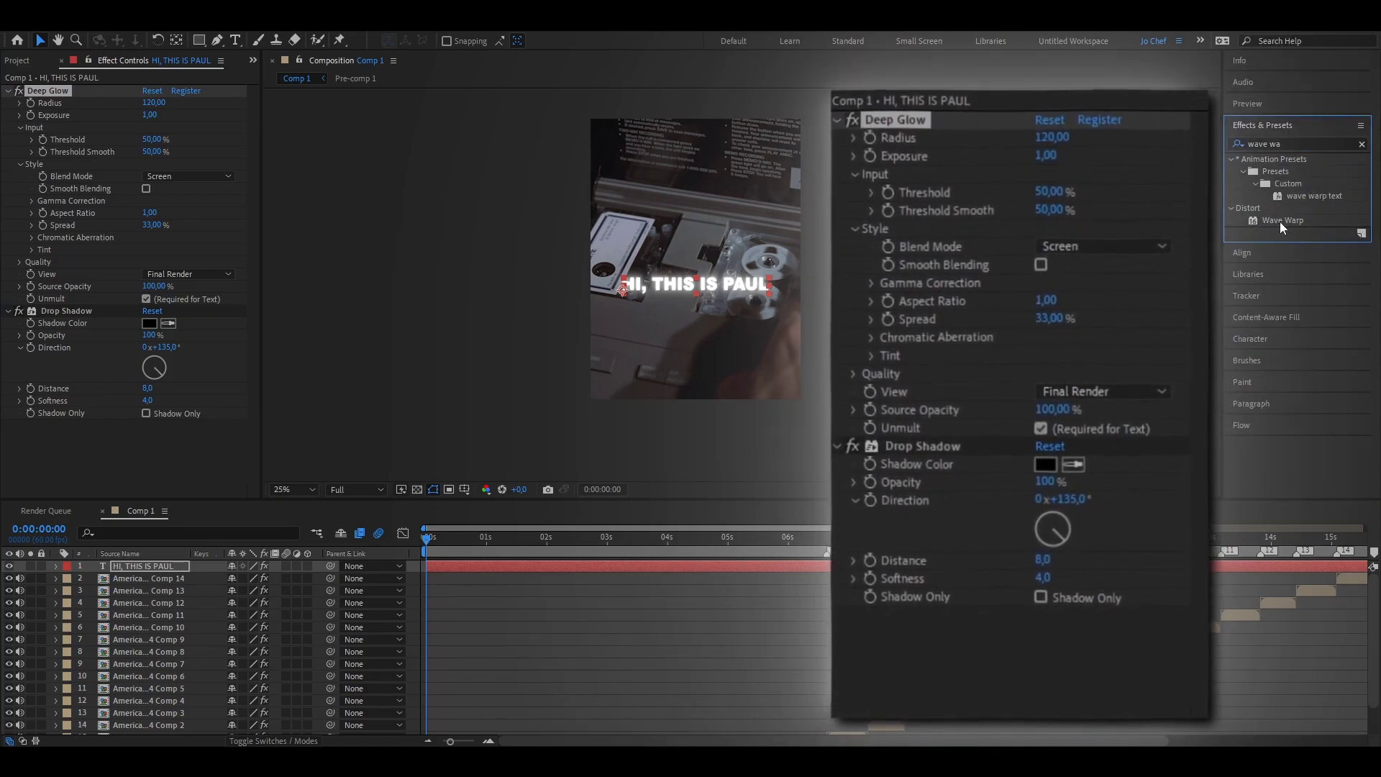
{"action": "left_click_drag", "start_coordinate": [1279, 220], "coordinate": [516, 565]}
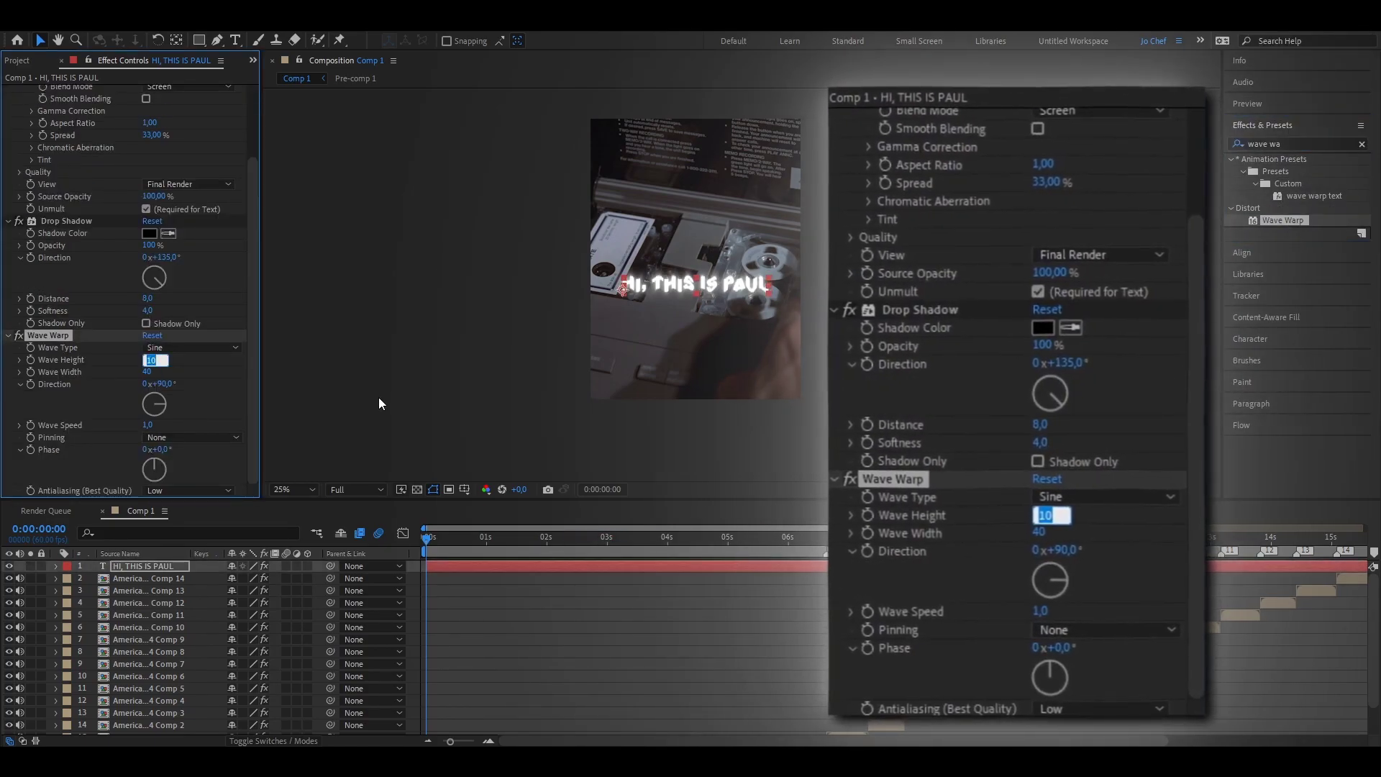
{"action": "type", "text": "8"}
{"action": "key", "text": "Return"}
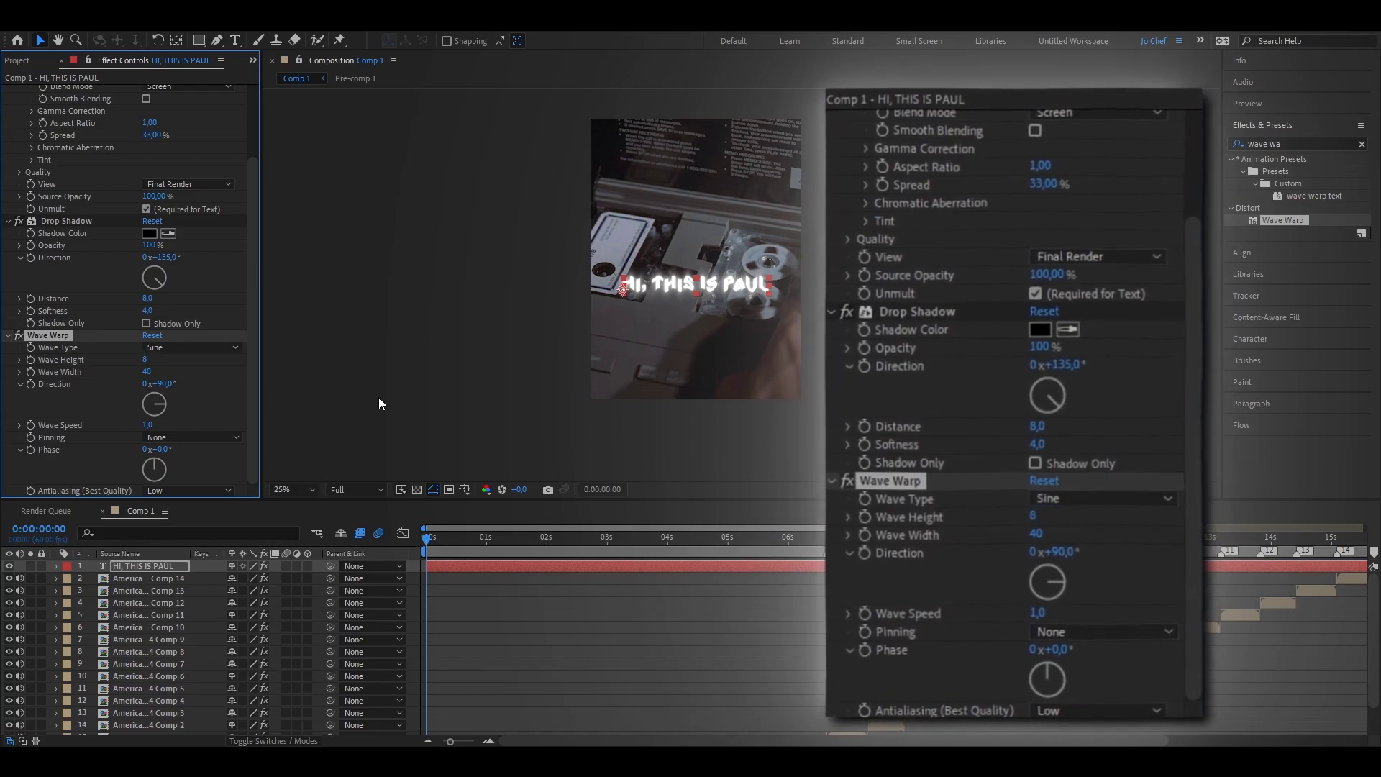
{"action": "left_click", "coordinate": [146, 371]}
{"action": "type", "text": "1500"}
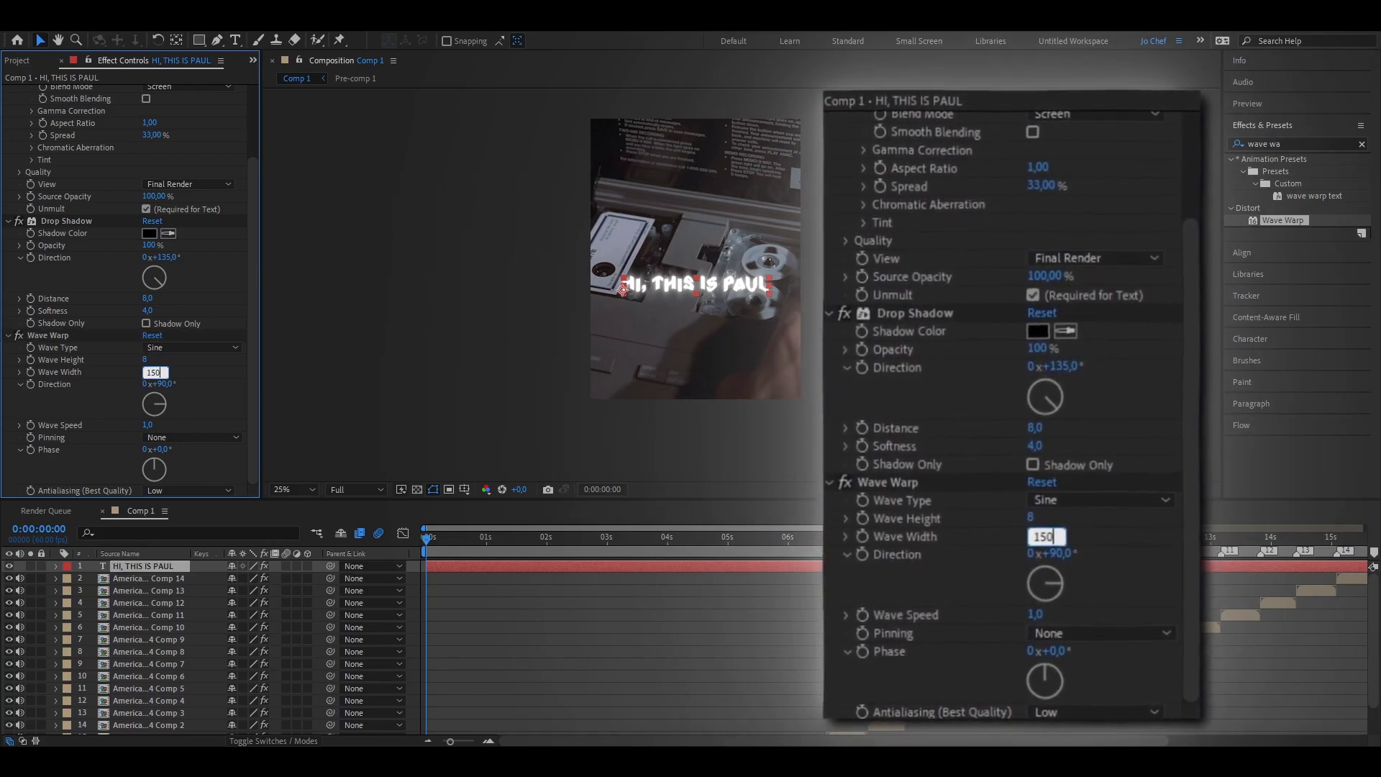
{"action": "key", "text": "Return"}
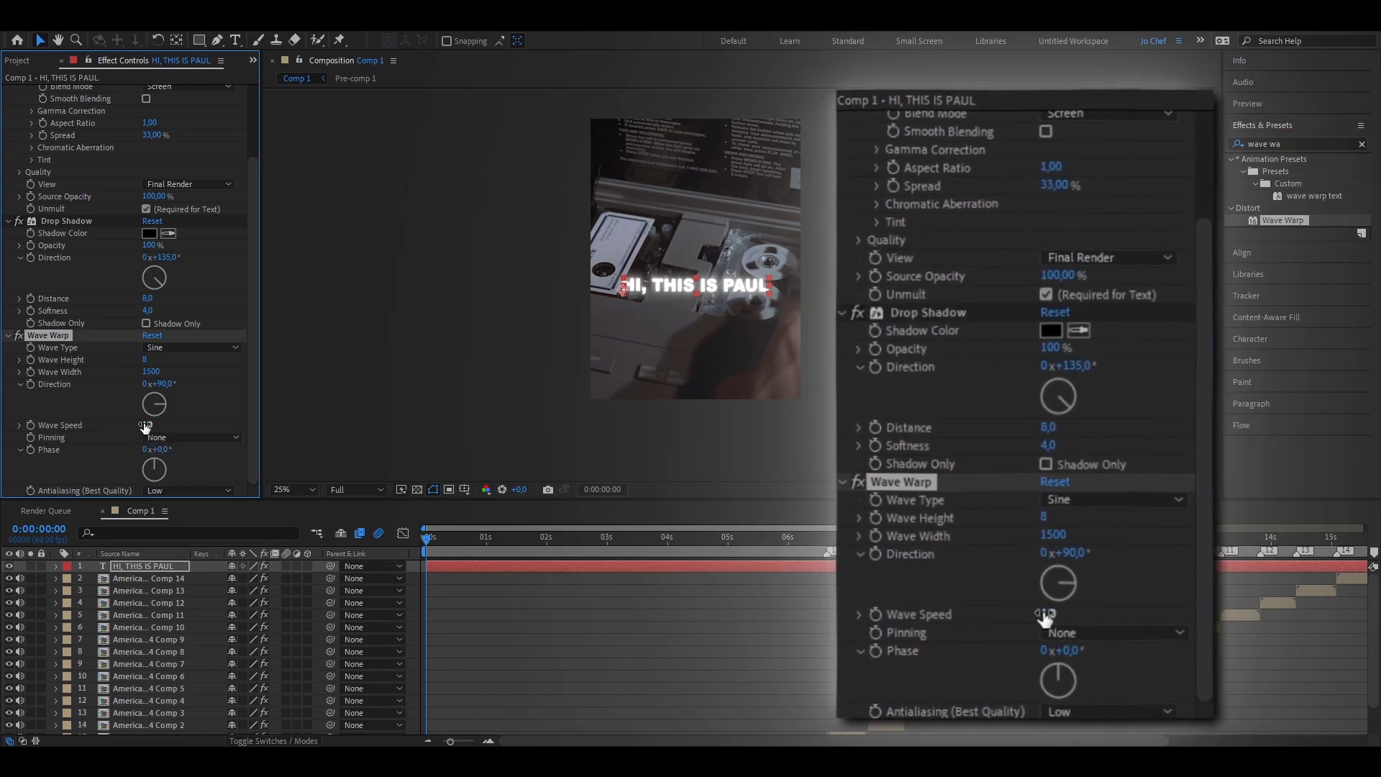
{"action": "left_click", "coordinate": [147, 424]}
{"action": "type", "text": "0,4"}
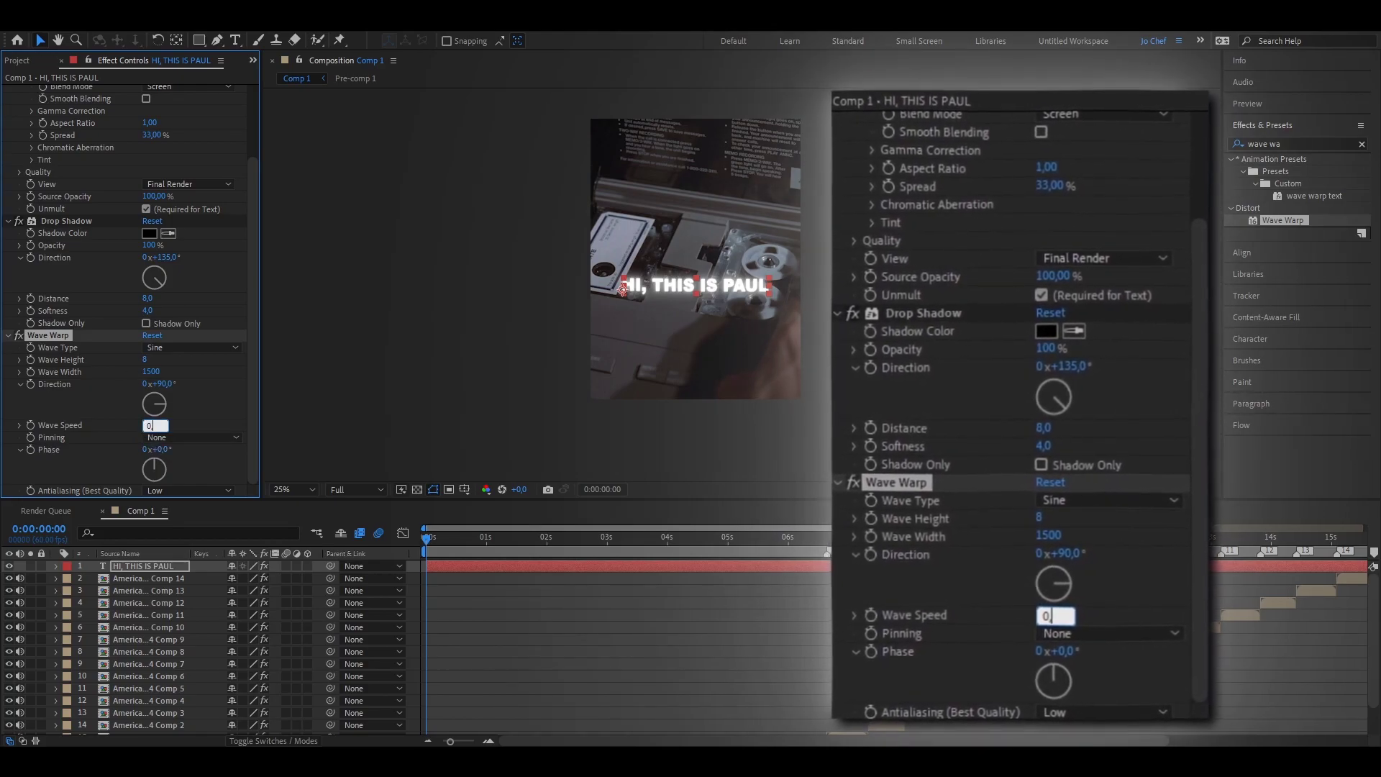
{"action": "key", "text": "Return"}
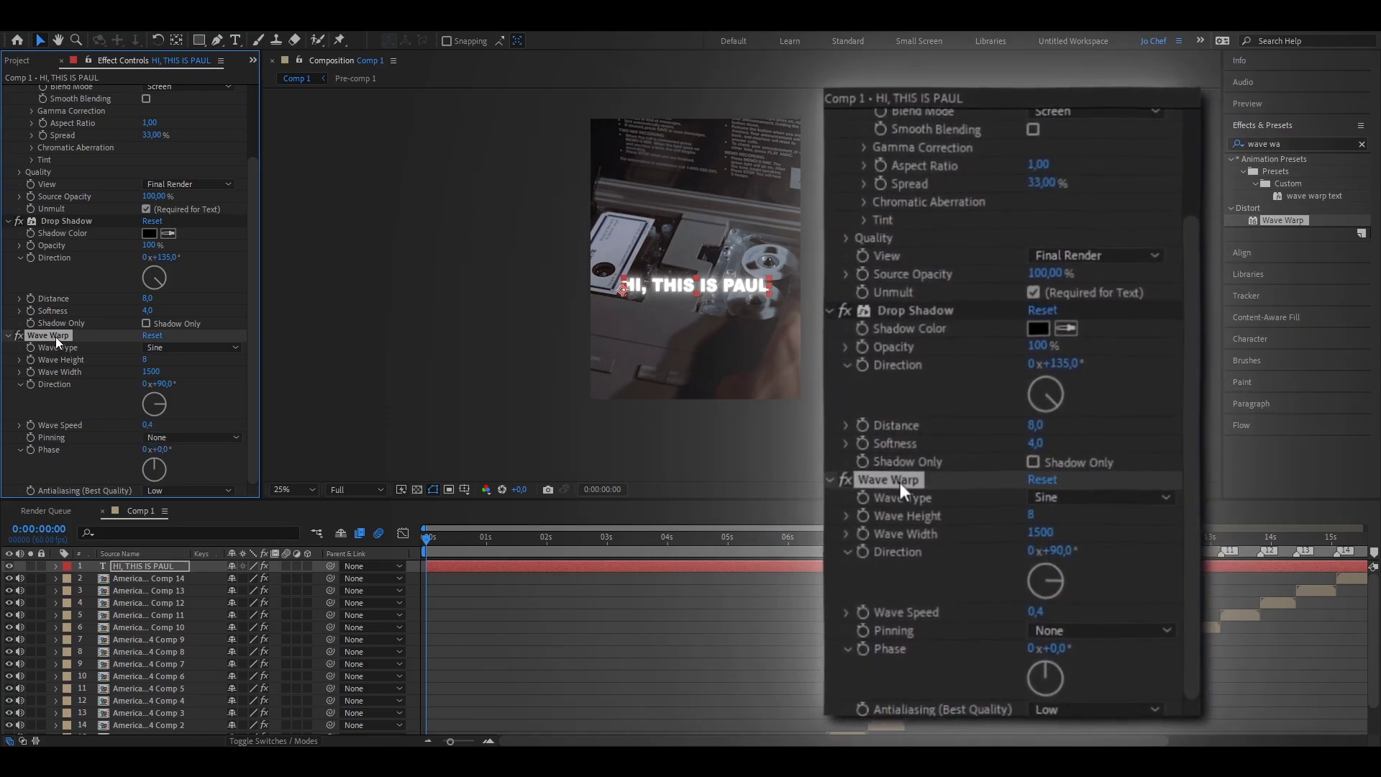
- Duplicate the Wave Warp effect and set the copy's Direction to 0°
{"action": "key", "text": "ctrl+d"}
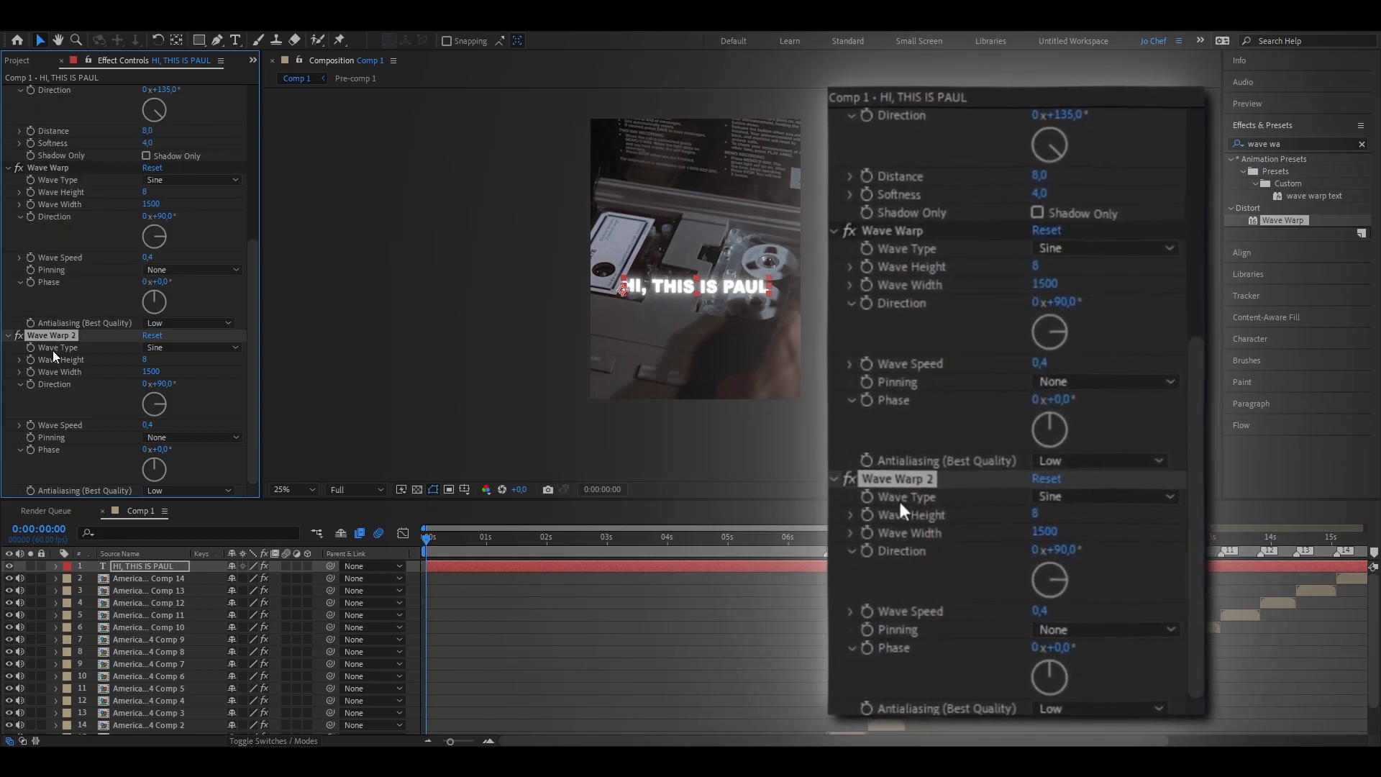
{"action": "left_click", "coordinate": [166, 387]}
{"action": "type", "text": "0"}
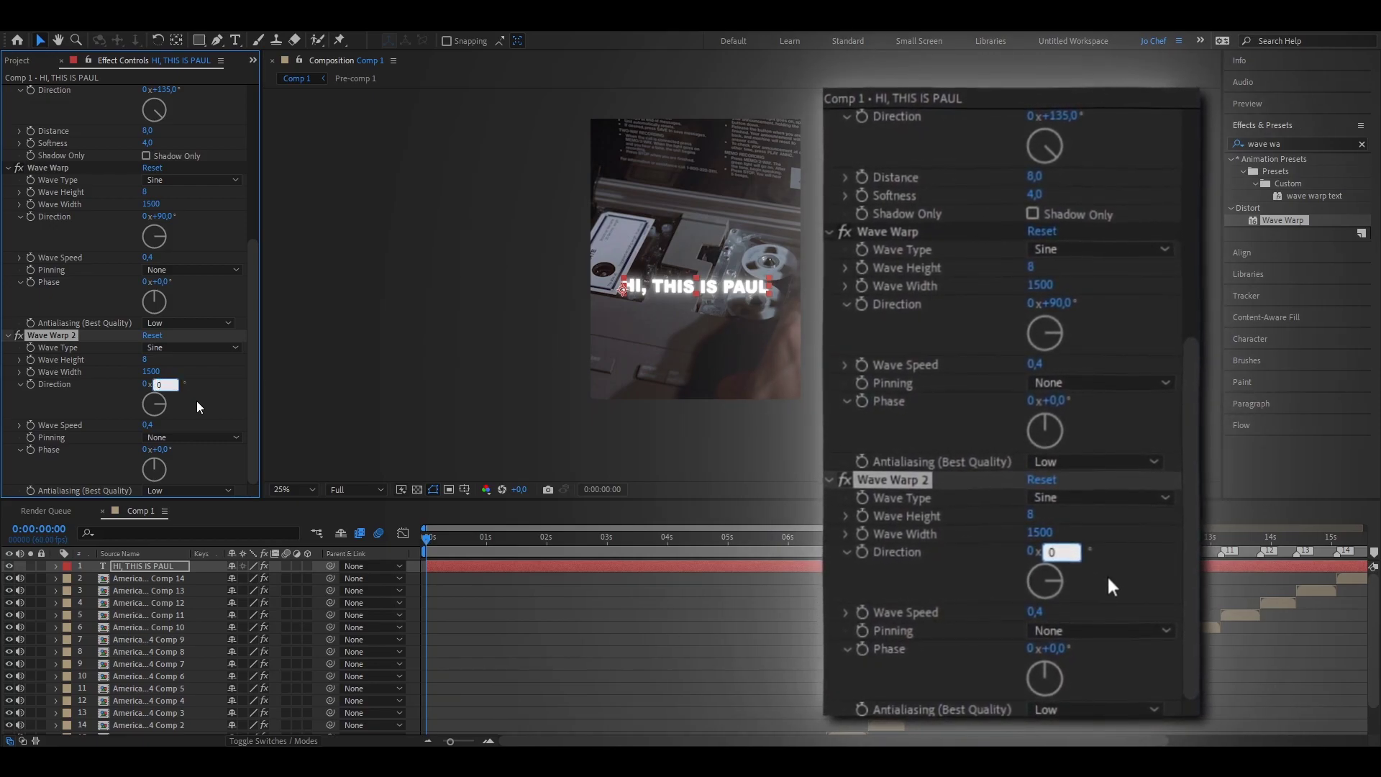
{"action": "left_click", "coordinate": [200, 405]}
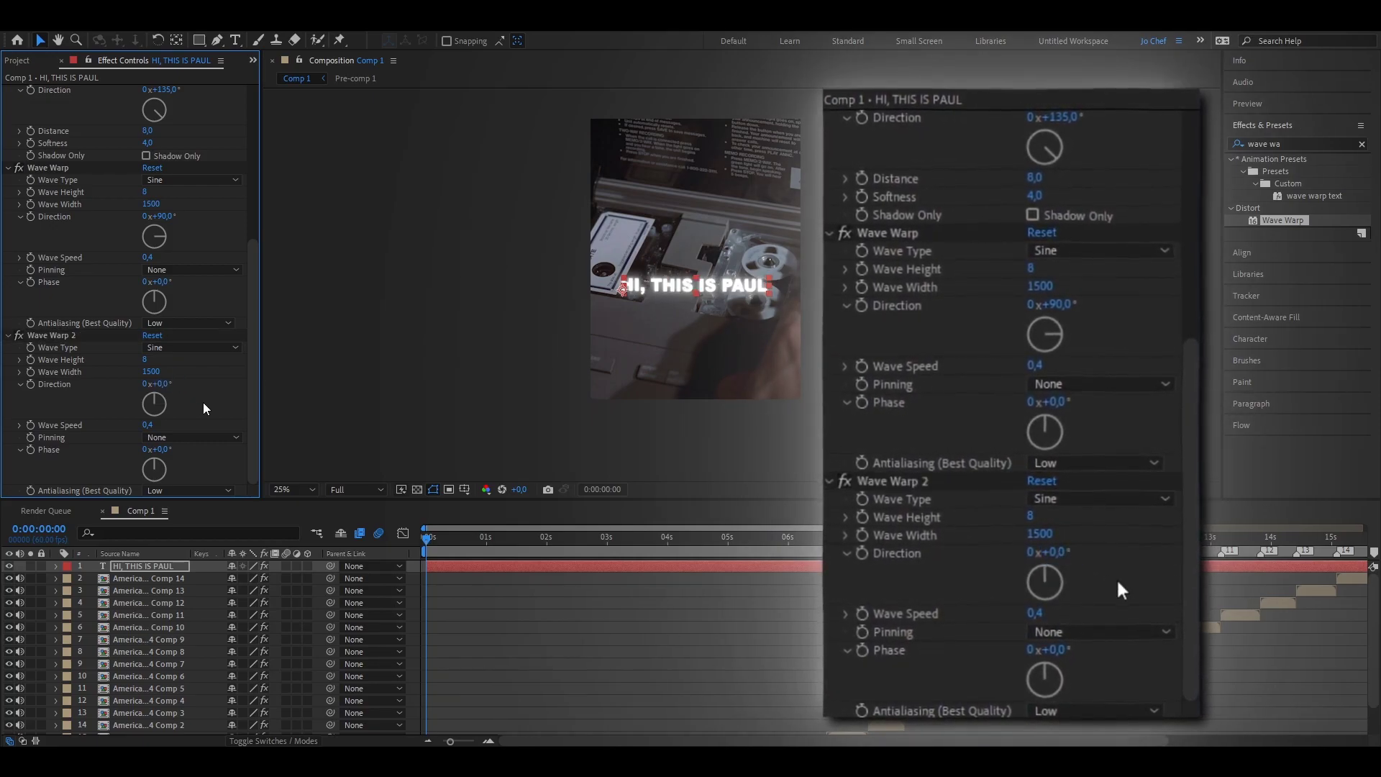
{"action": "left_click", "coordinate": [632, 473]}
- Apply the Sapphire S_Shake effect to the greeting text layer, with Amplitude 0,12 and Frequency 4
{"action": "left_click", "coordinate": [1361, 144]}
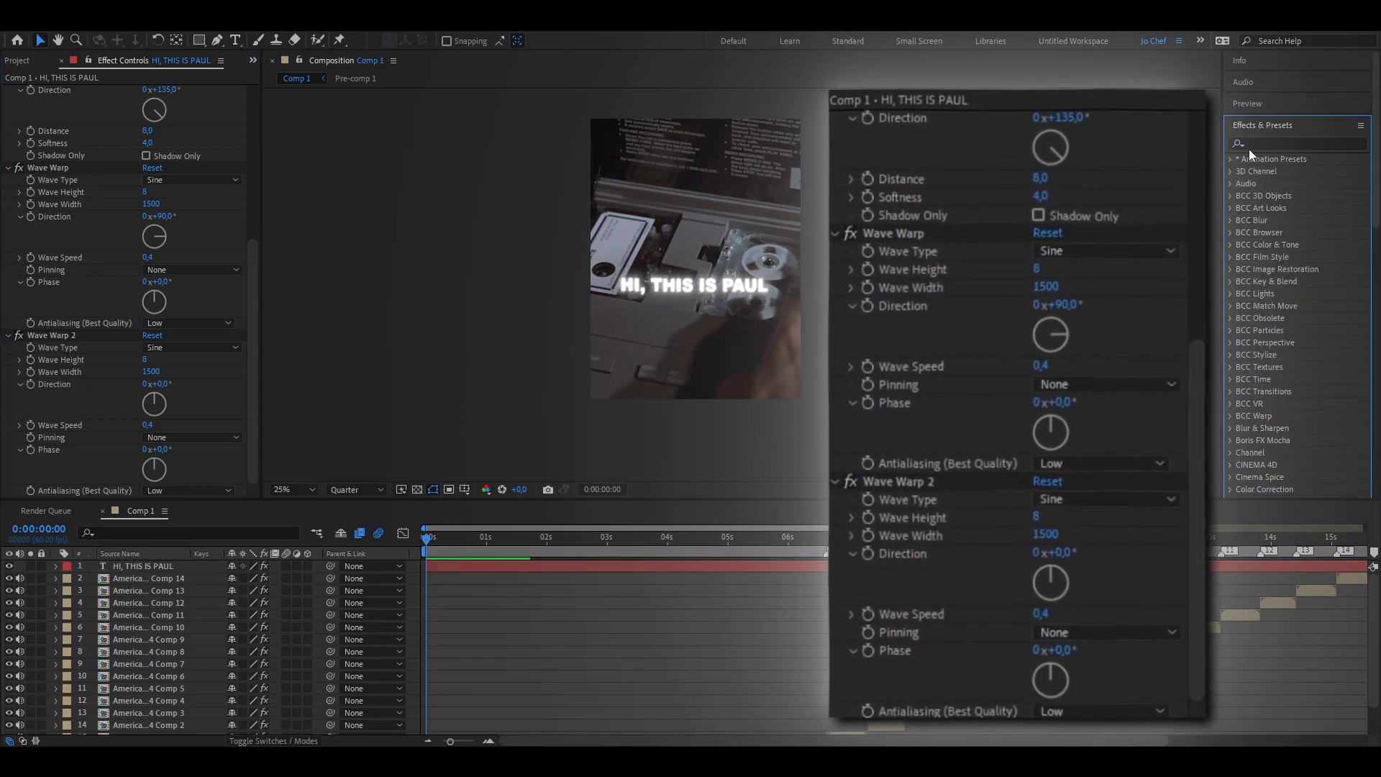
{"action": "type", "text": "shake"}
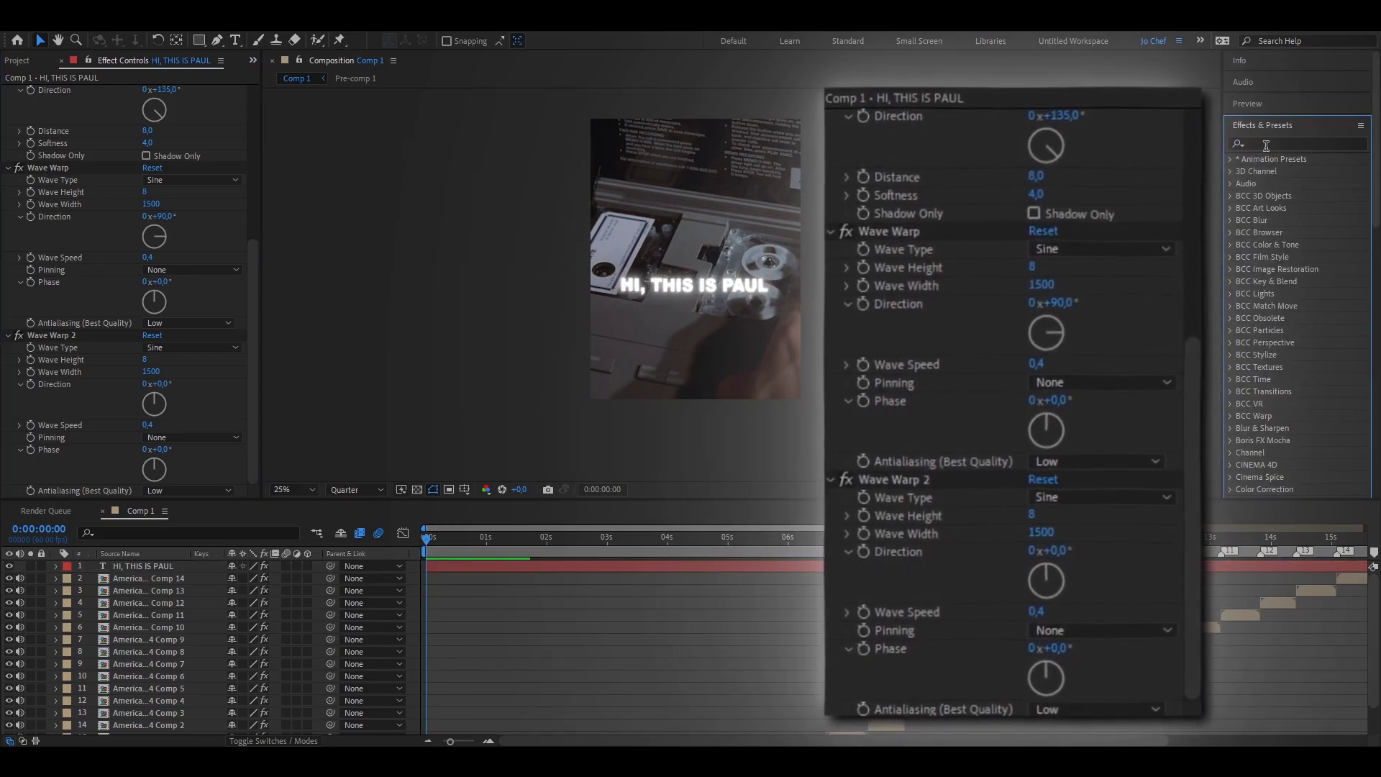
{"action": "left_click_drag", "start_coordinate": [1278, 392], "coordinate": [216, 566]}
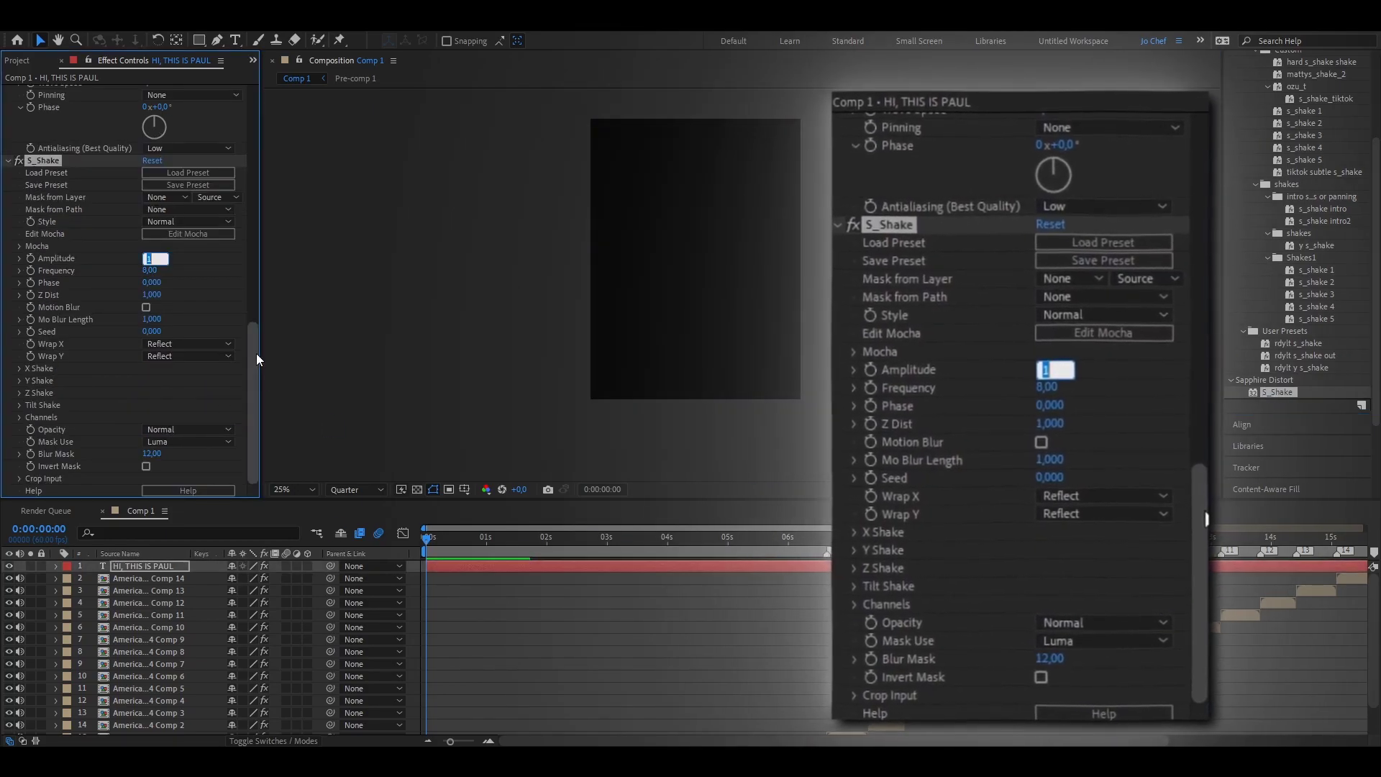
{"action": "type", "text": "0,12"}
{"action": "key", "text": "Return"}
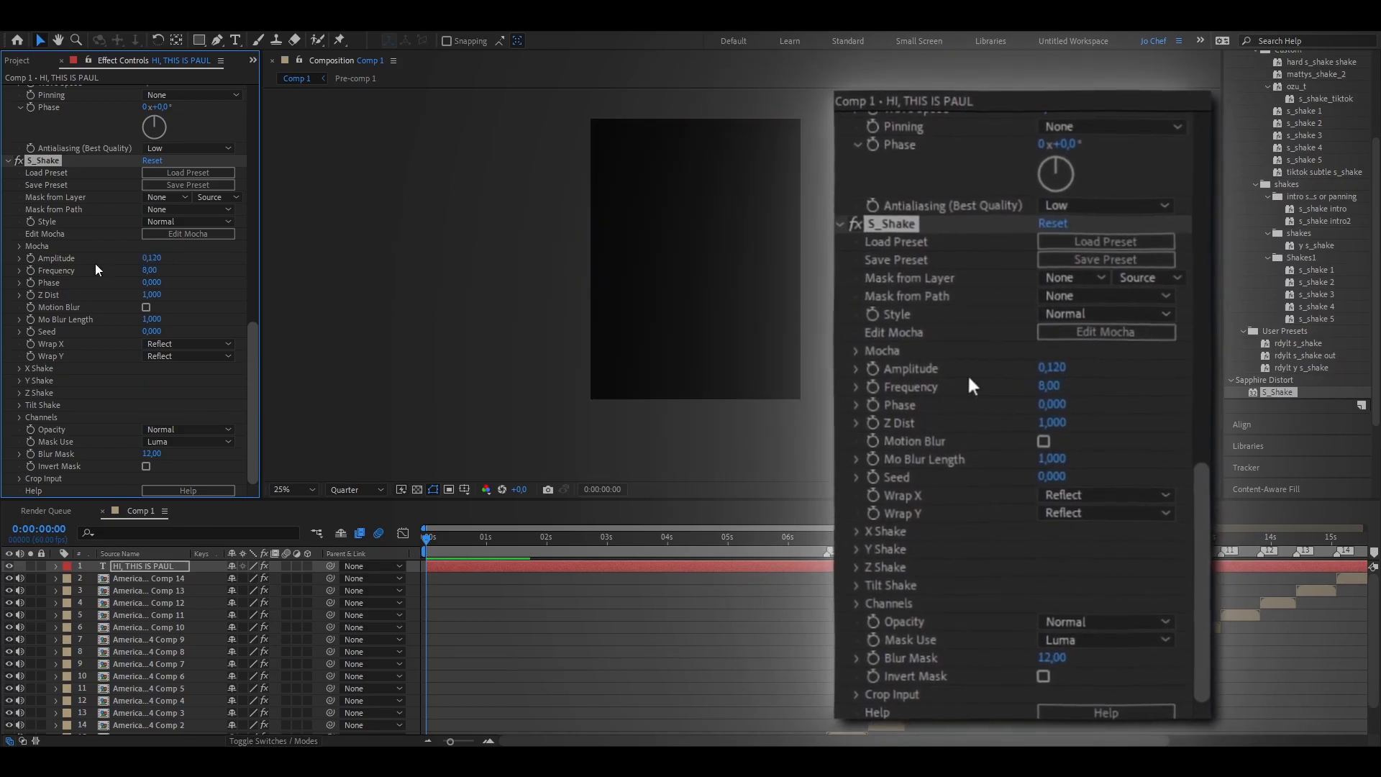
{"action": "left_click", "coordinate": [149, 270]}
{"action": "type", "text": "4"}
{"action": "key", "text": "Return"}
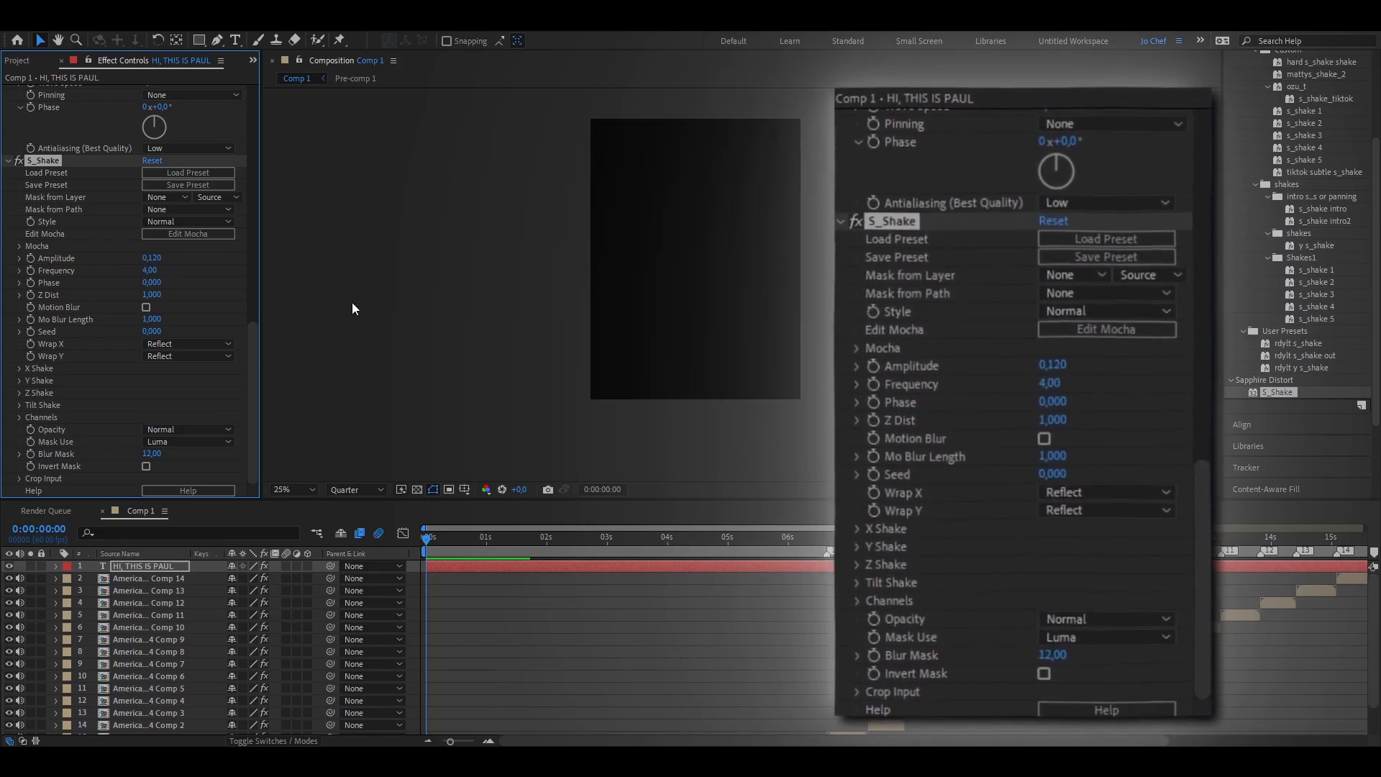
- Set the Deep Glow Aspect Ratio on the greeting text layer to 0,99
{"action": "scroll", "coordinate": [49, 266], "scroll_direction": "up", "scroll_amount": 15}
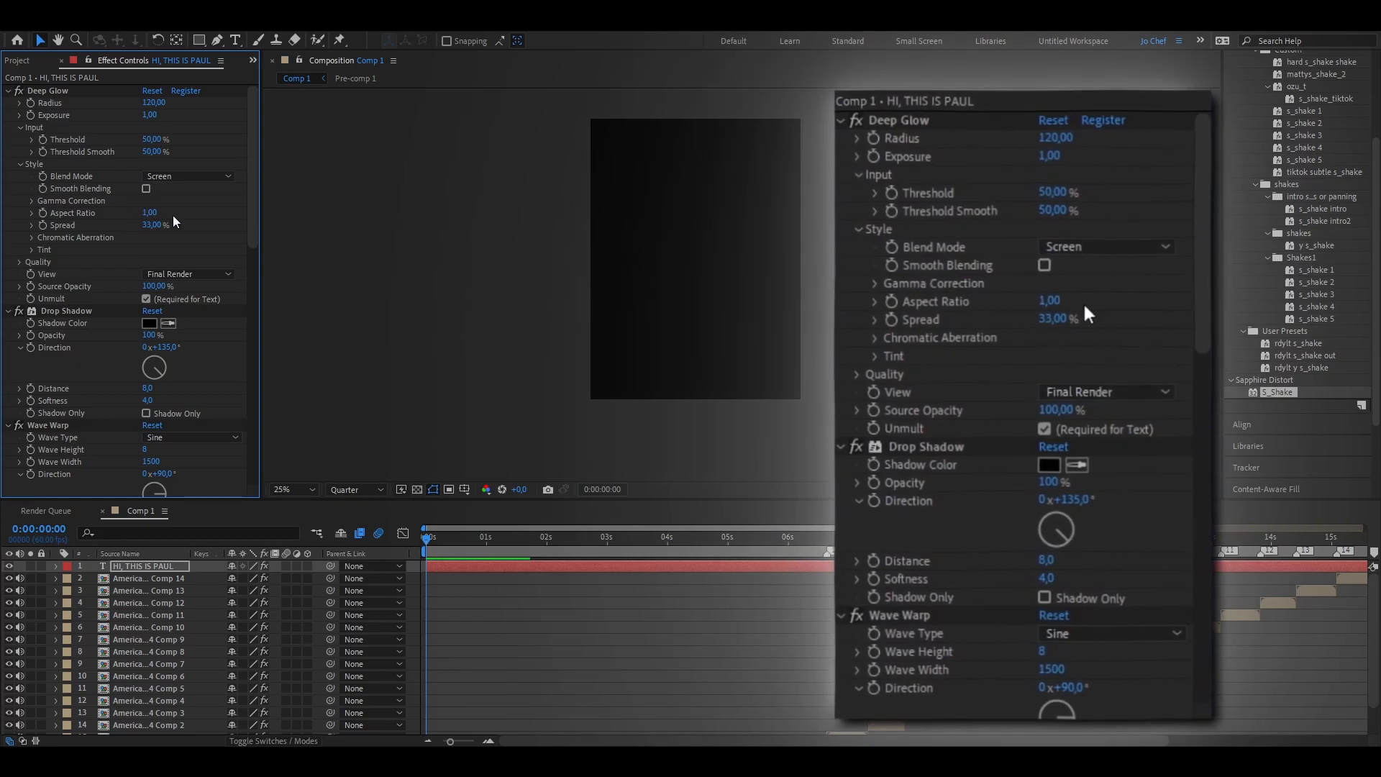
{"action": "left_click", "coordinate": [88, 211]}
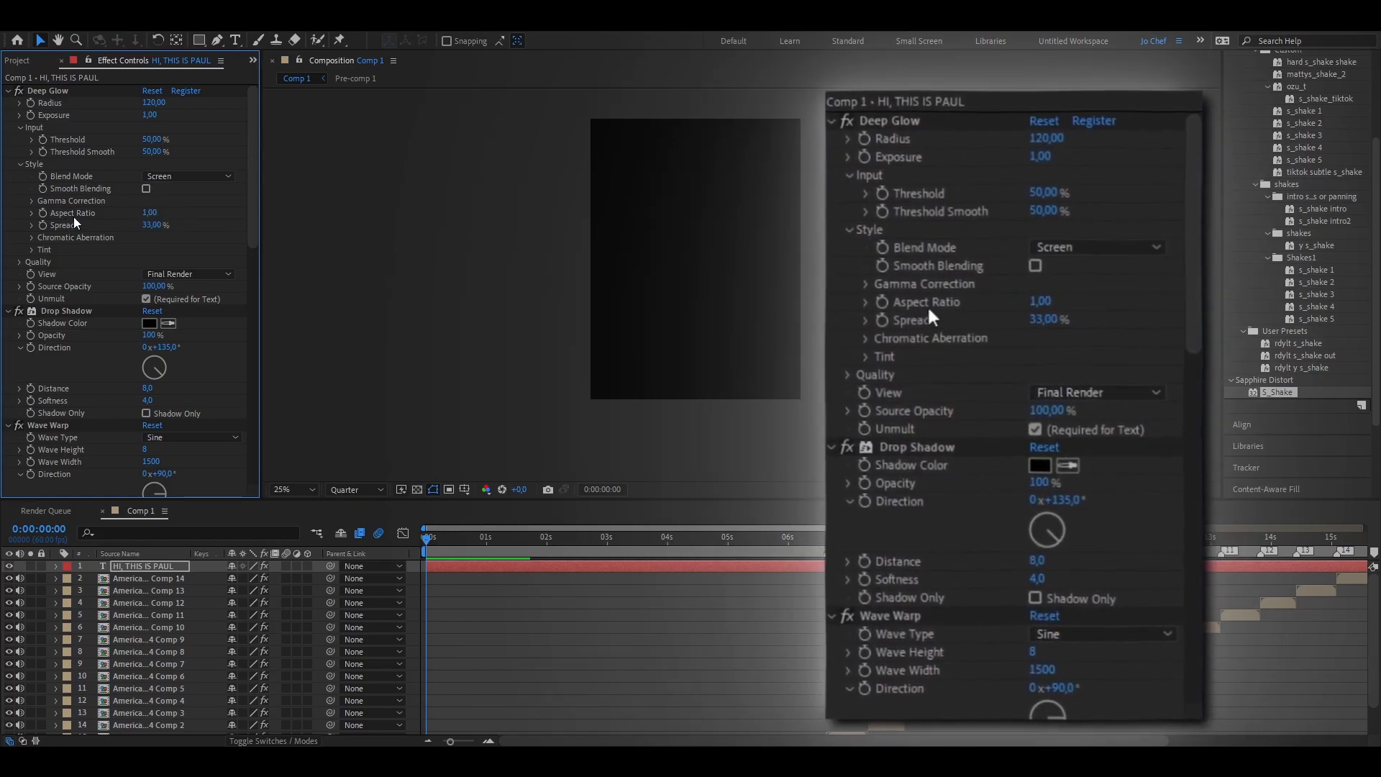
{"action": "left_click", "coordinate": [148, 212]}
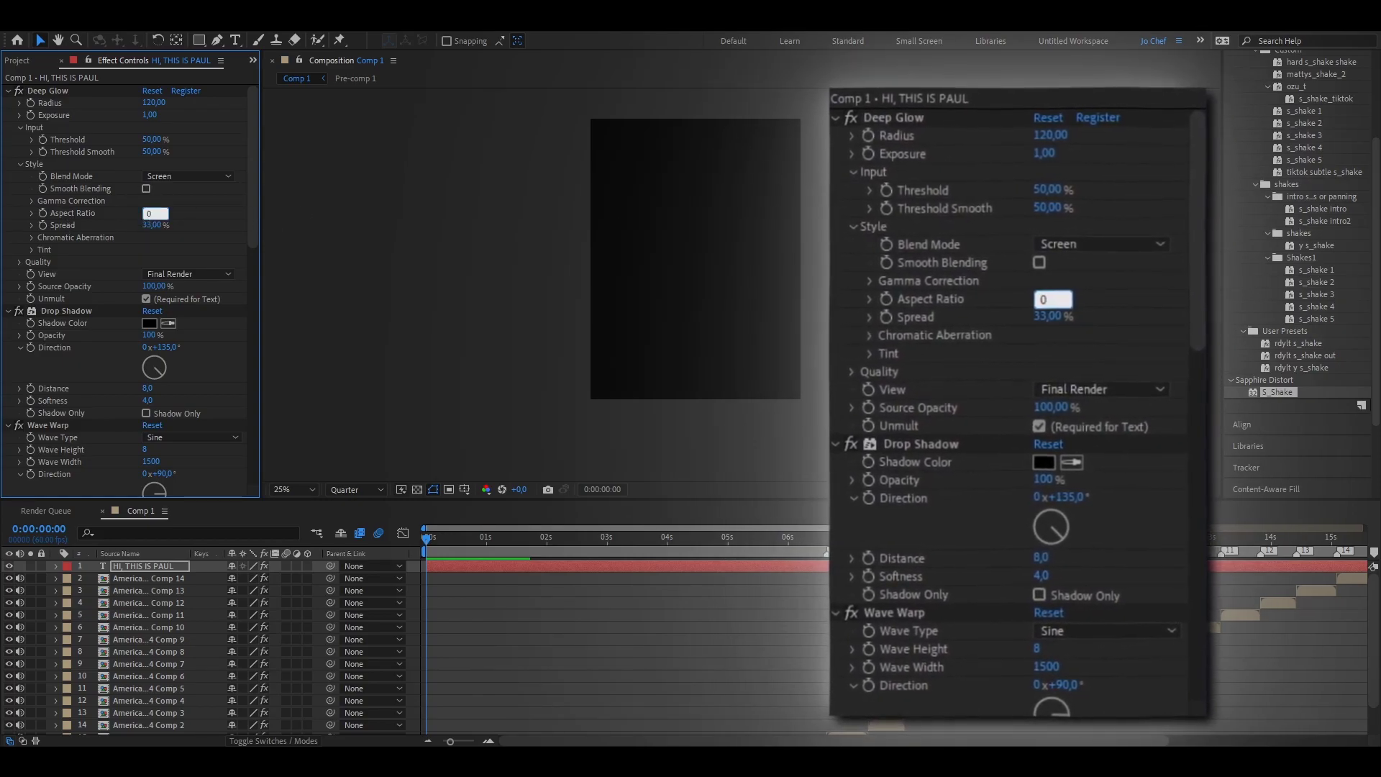
{"action": "type", "text": "0,99"}
{"action": "key", "text": "Return"}
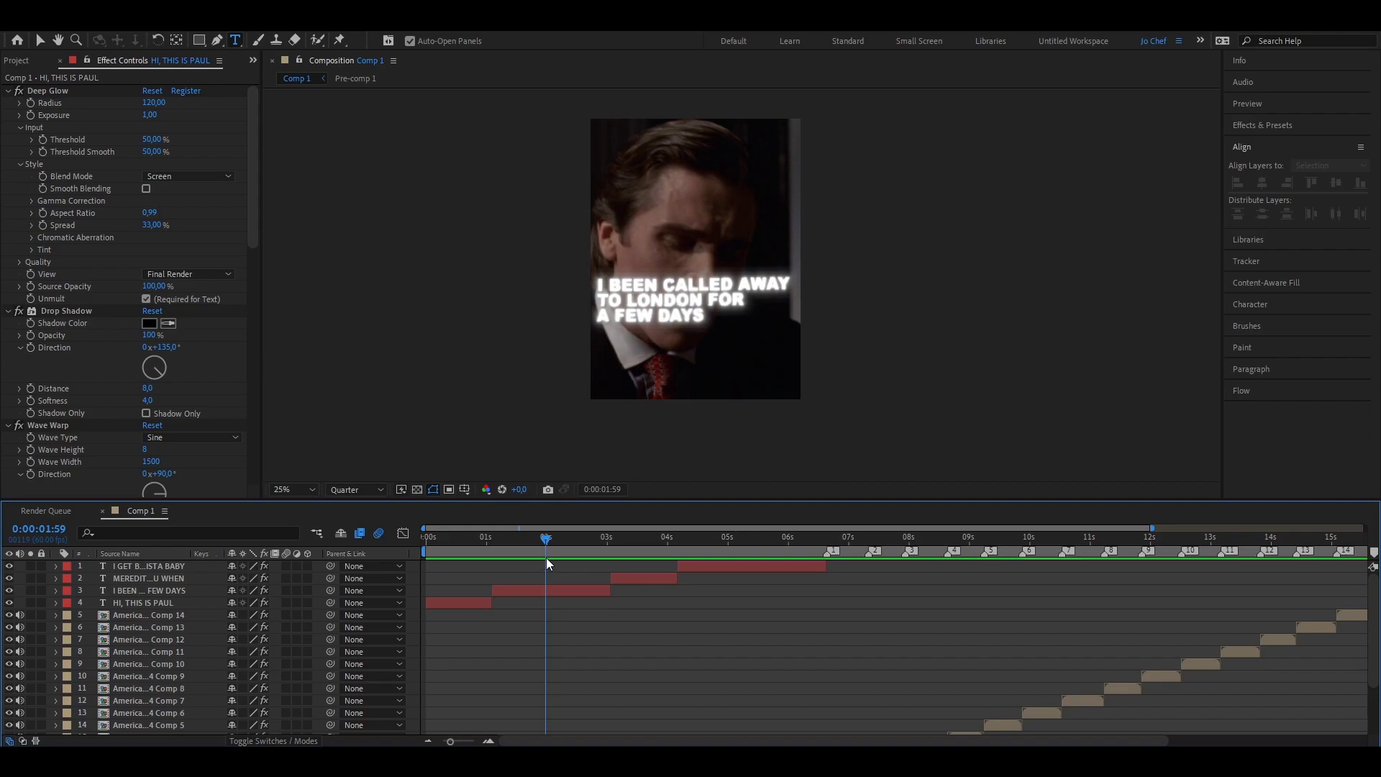
- Duplicate the "I BEEN CALLED AWAY TO LONDON FOR A FEW DAYS" text layer twice
{"action": "left_click", "coordinate": [540, 540]}
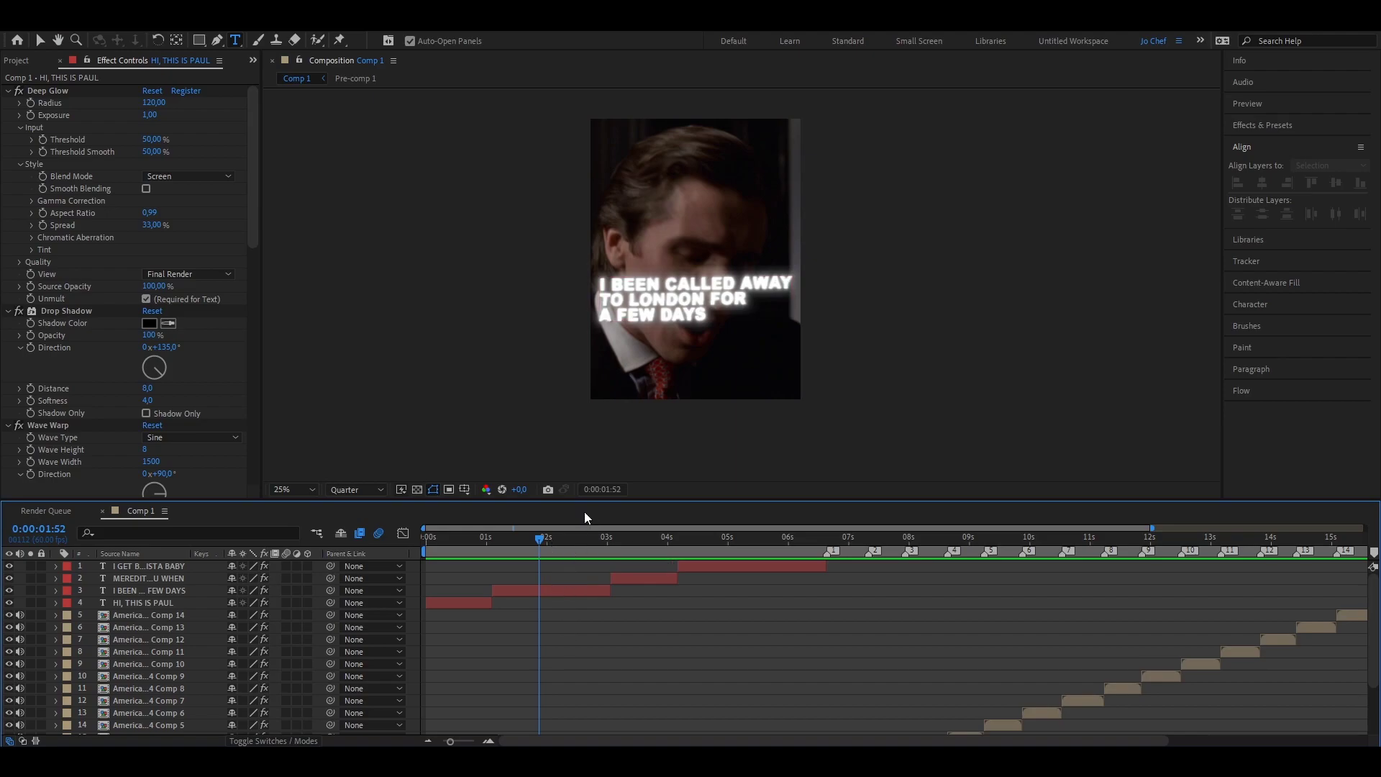
{"action": "left_click", "coordinate": [543, 593]}
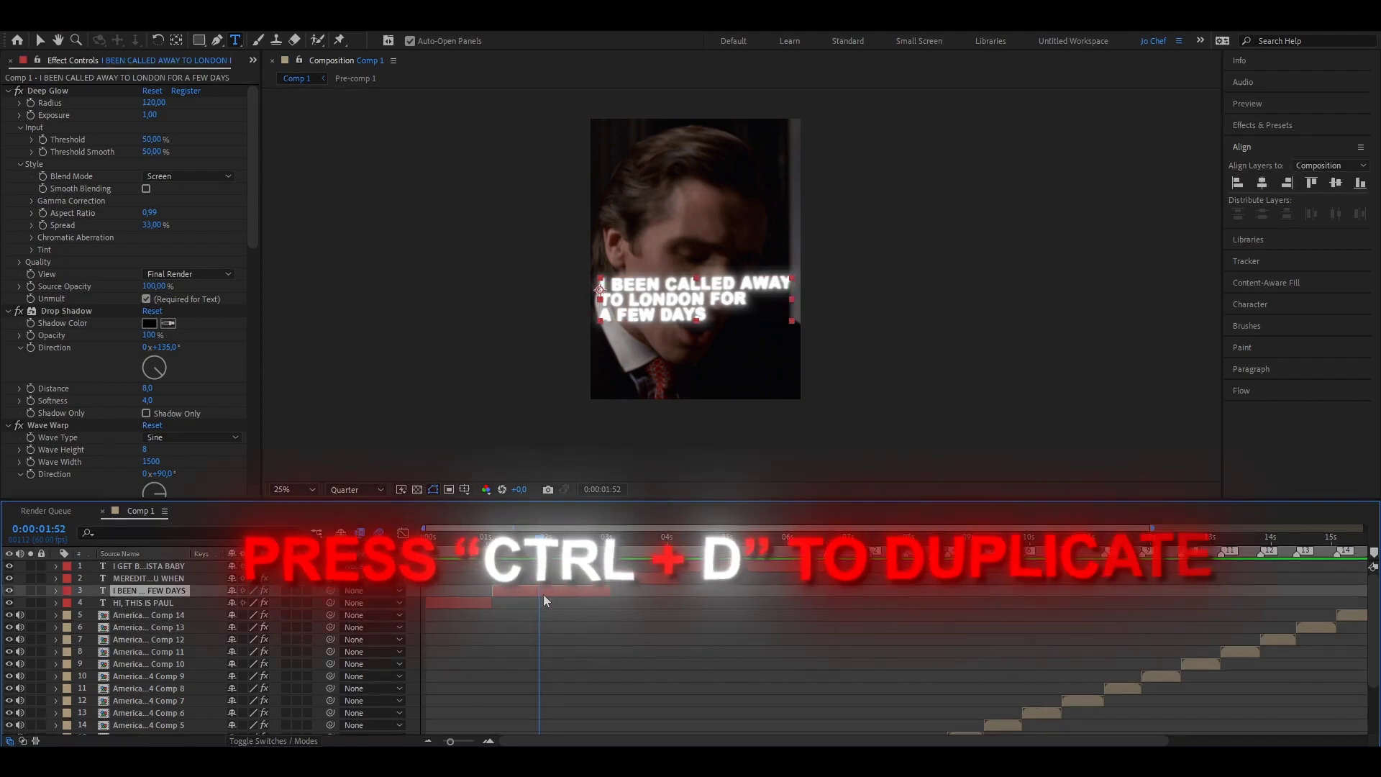
{"action": "key", "text": "ctrl+d"}
{"action": "key", "text": "ctrl+d"}
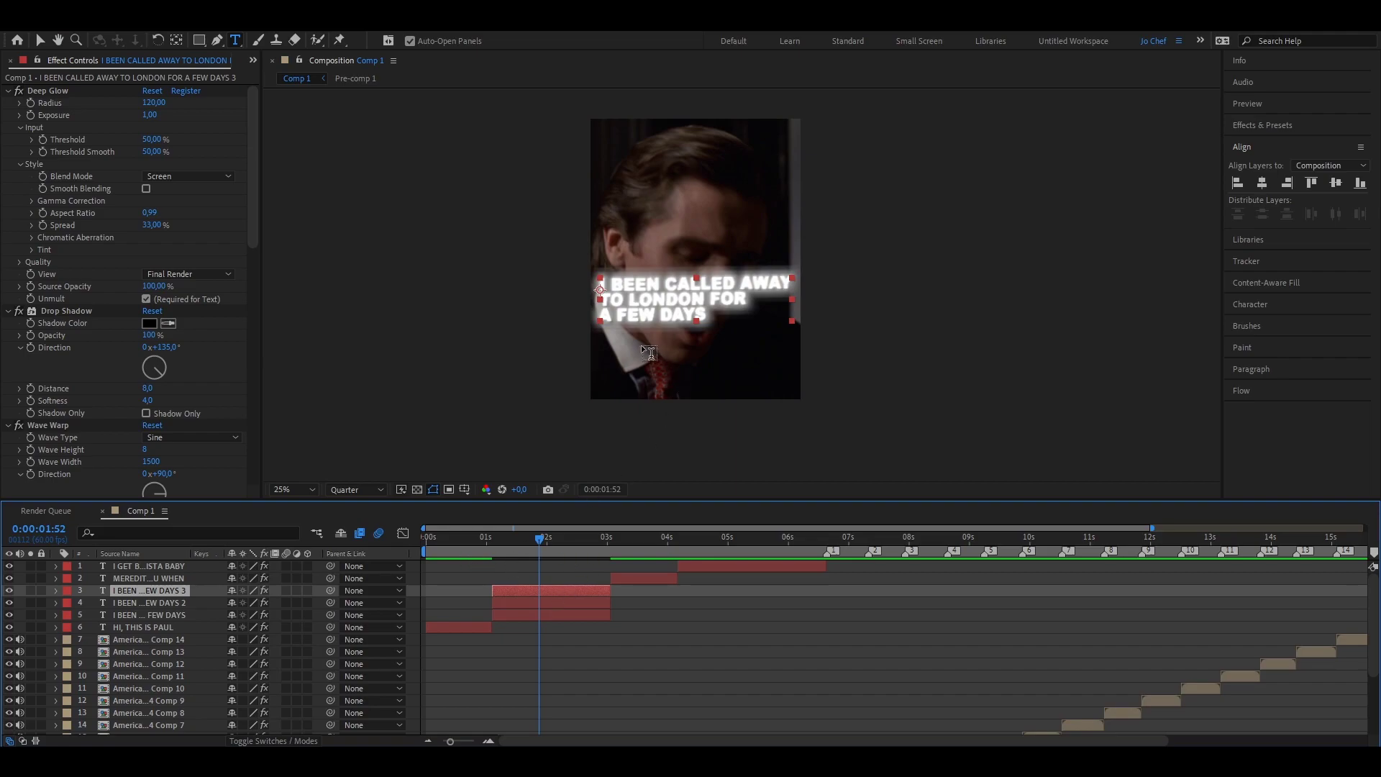
- Cut the uppermost copy of the London text down to its first line, "I BEEN CALLED AWAY"
{"action": "left_click", "coordinate": [672, 315]}
{"action": "triple_click", "coordinate": [652, 309]}
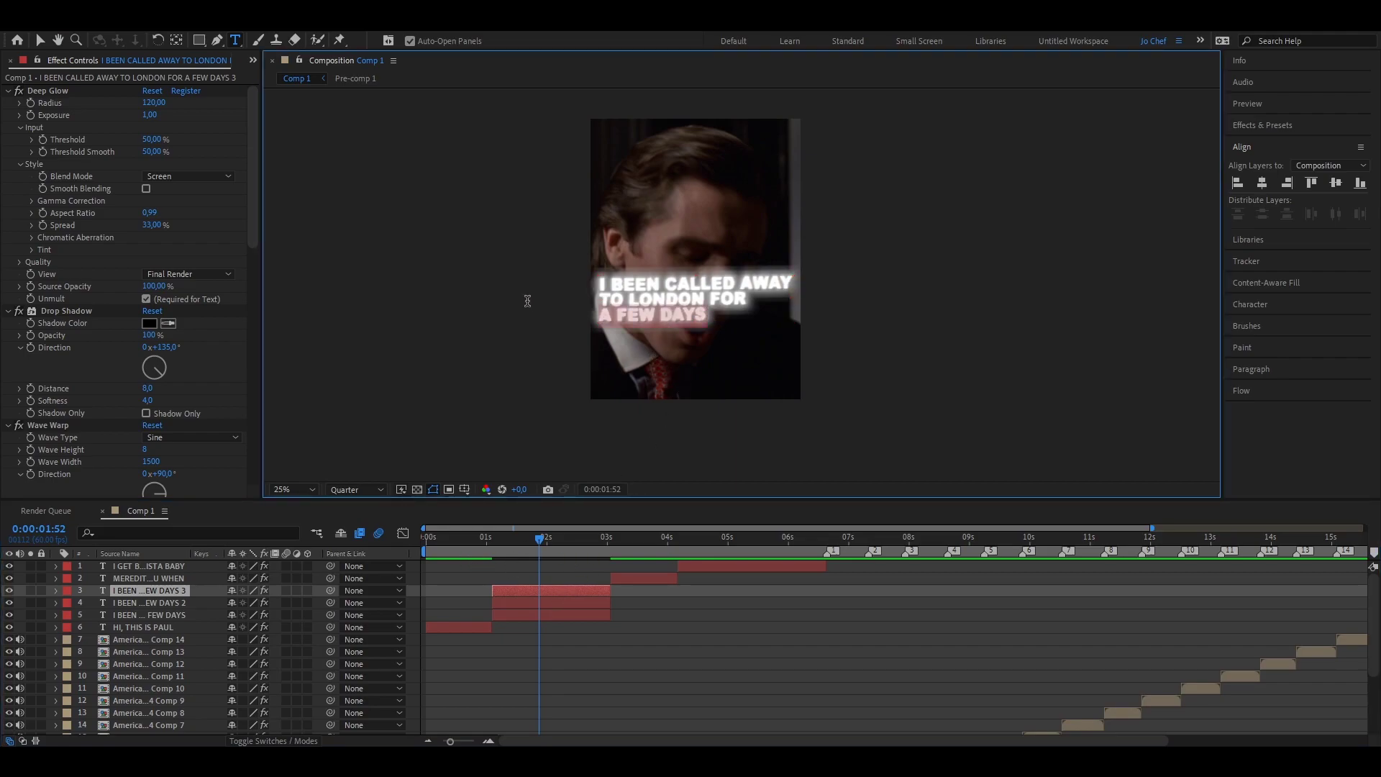
{"action": "left_click_drag", "start_coordinate": [527, 300], "coordinate": [527, 294]}
{"action": "key", "text": "BackSpace"}
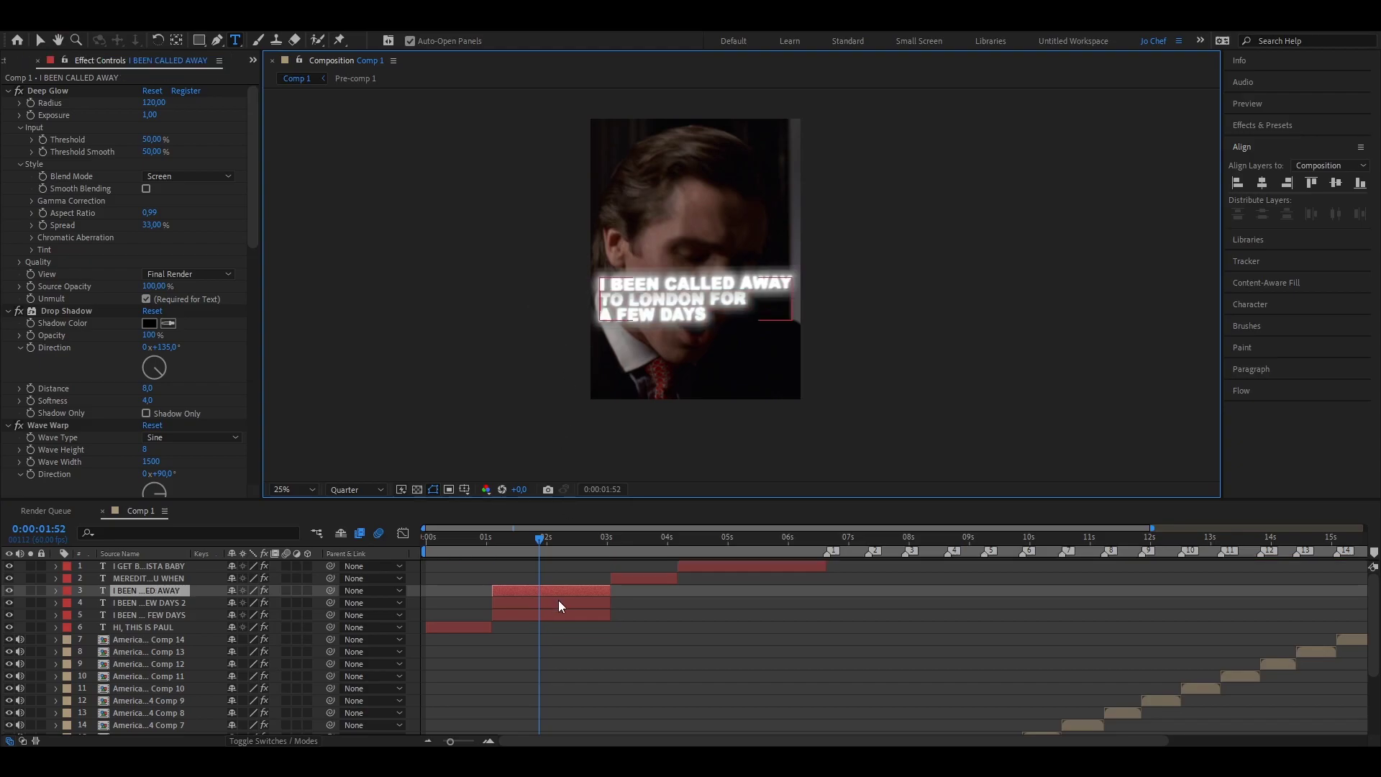
- Remove the first and third lines from the second copy of the London text, keeping only "TO LONDON FOR"
{"action": "left_click", "coordinate": [559, 601]}
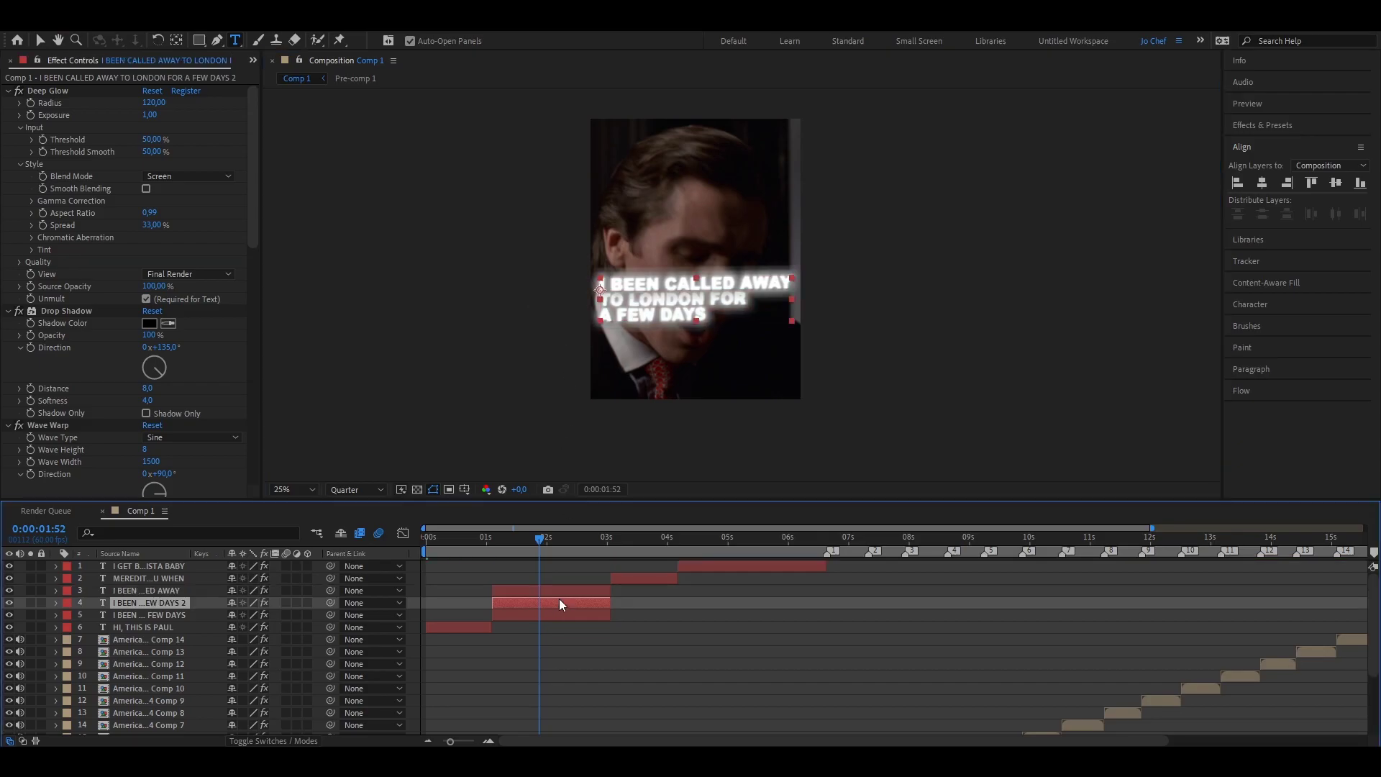
{"action": "triple_click", "coordinate": [648, 286]}
{"action": "key", "text": "BackSpace"}
{"action": "triple_click", "coordinate": [668, 314]}
{"action": "key", "text": "BackSpace"}
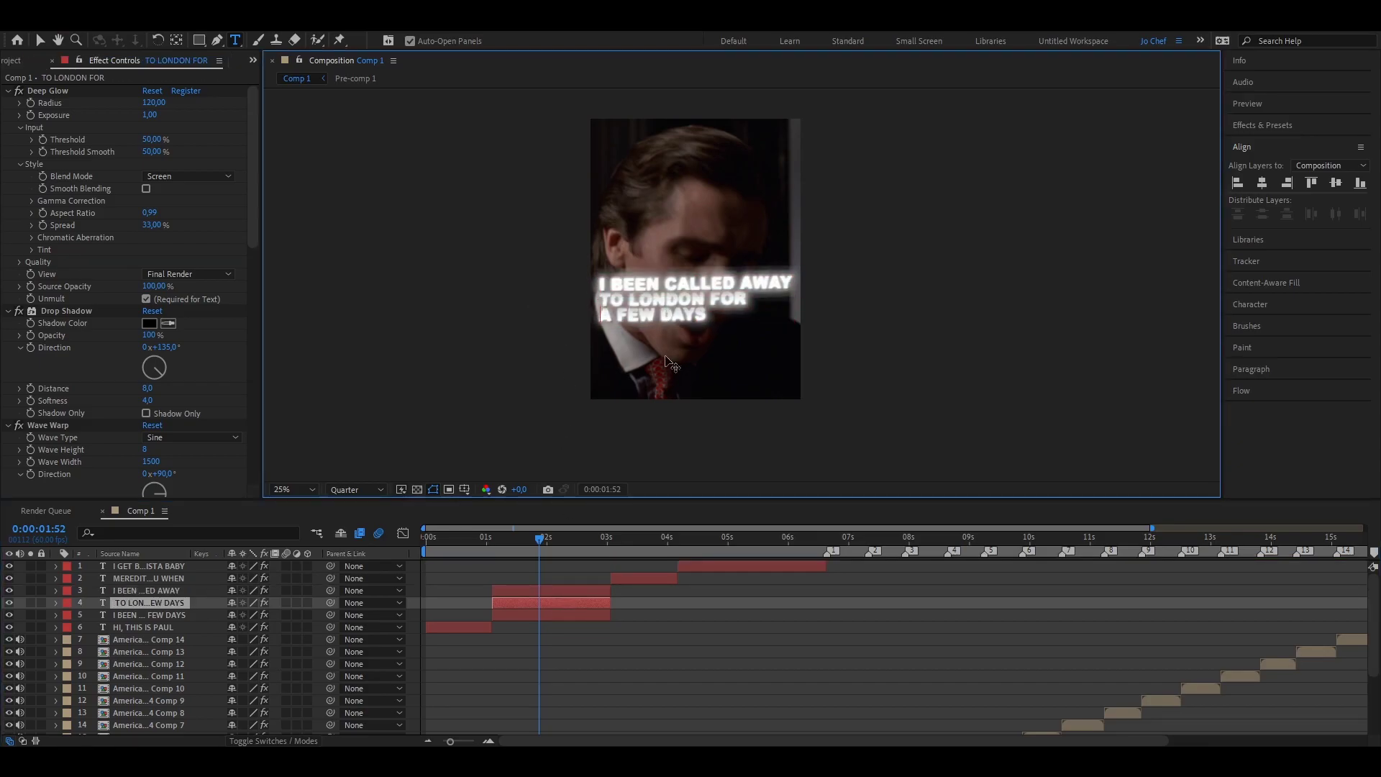
- Remove the first two lines from the original London text layer, keeping only "A FEW DAYS"
{"action": "left_click", "coordinate": [735, 290]}
{"action": "left_click_drag", "start_coordinate": [747, 299], "coordinate": [597, 286]}
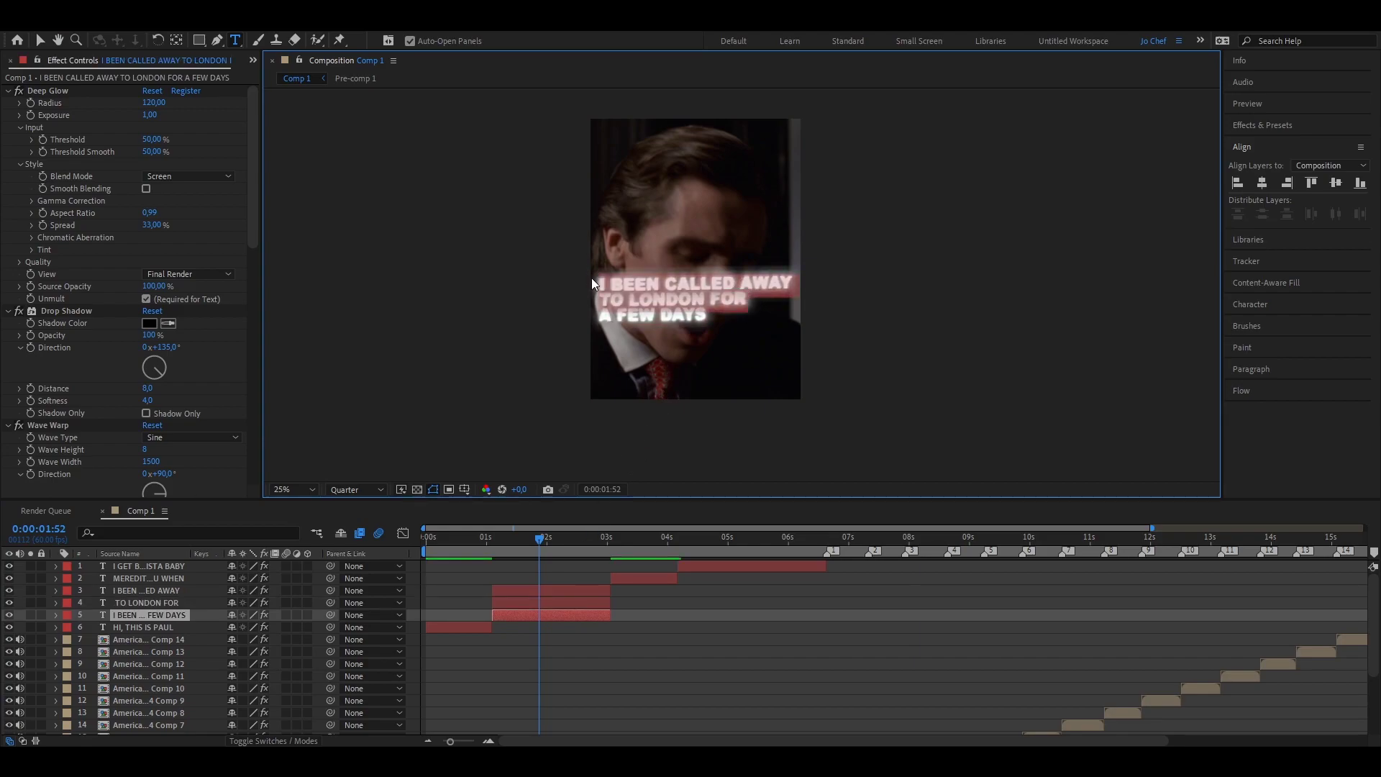
{"action": "key", "text": "BackSpace"}
{"action": "left_click", "coordinate": [658, 650]}
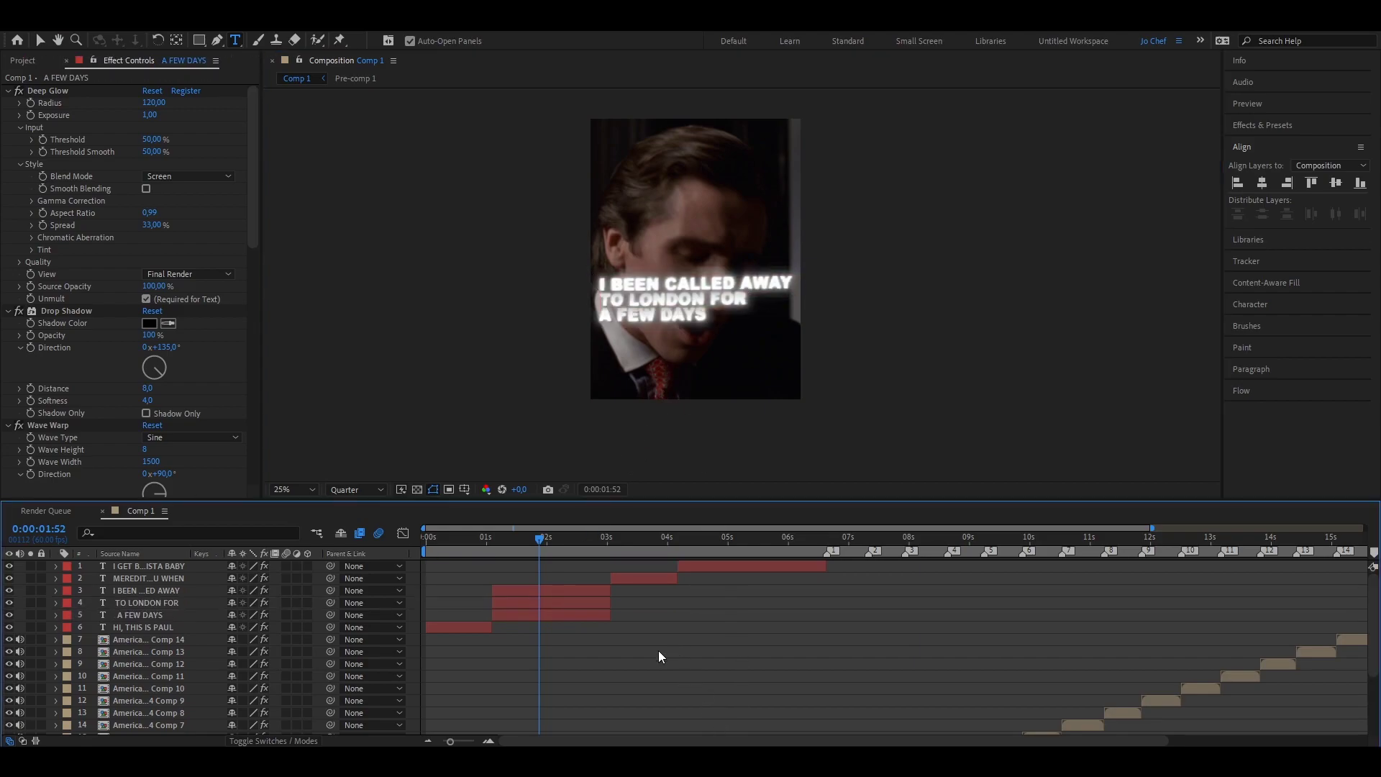
- Center the "I BEEN CALLED AWAY", "TO LONDON FOR" and "A FEW DAYS" layers horizontally in the composition
{"action": "left_click", "coordinate": [539, 590]}
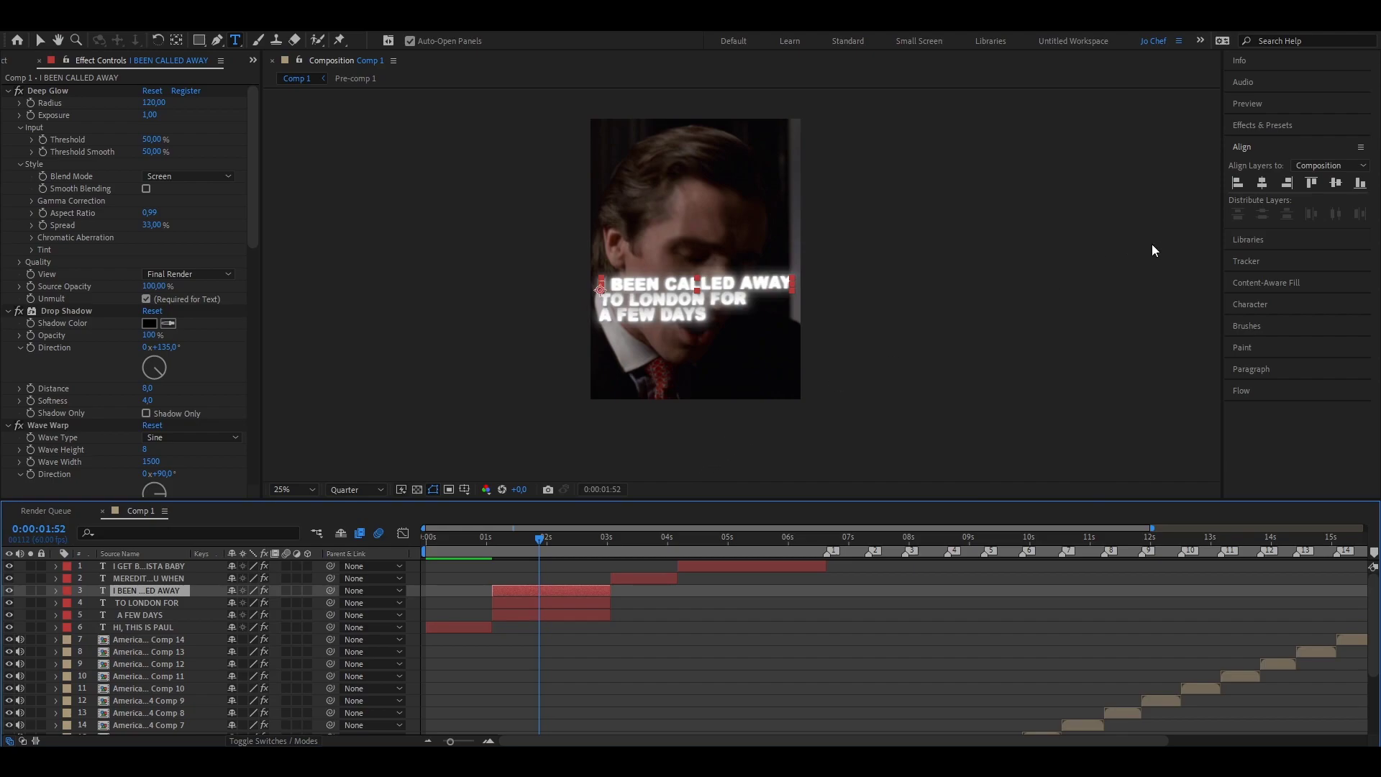
{"action": "key", "text": "v"}
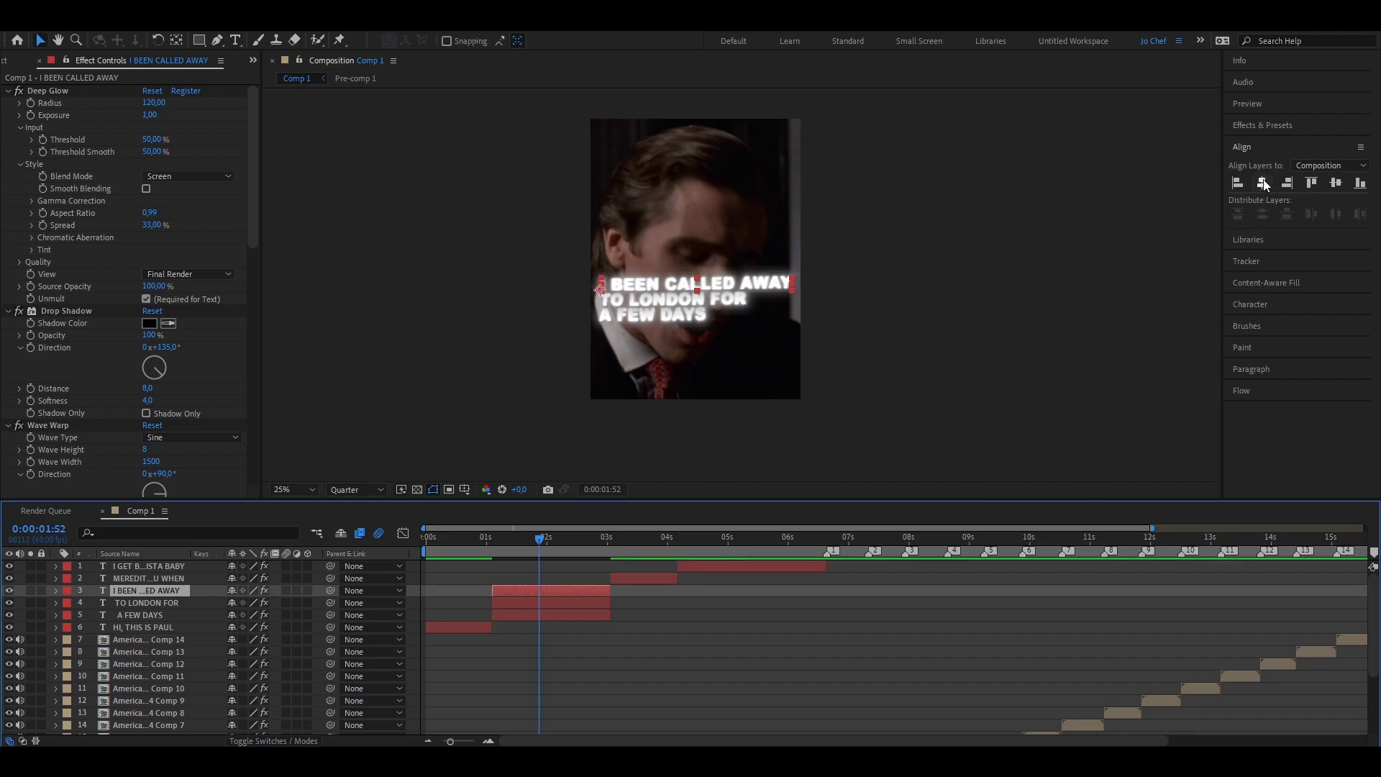
{"action": "left_click", "coordinate": [1263, 183]}
{"action": "left_click", "coordinate": [539, 603]}
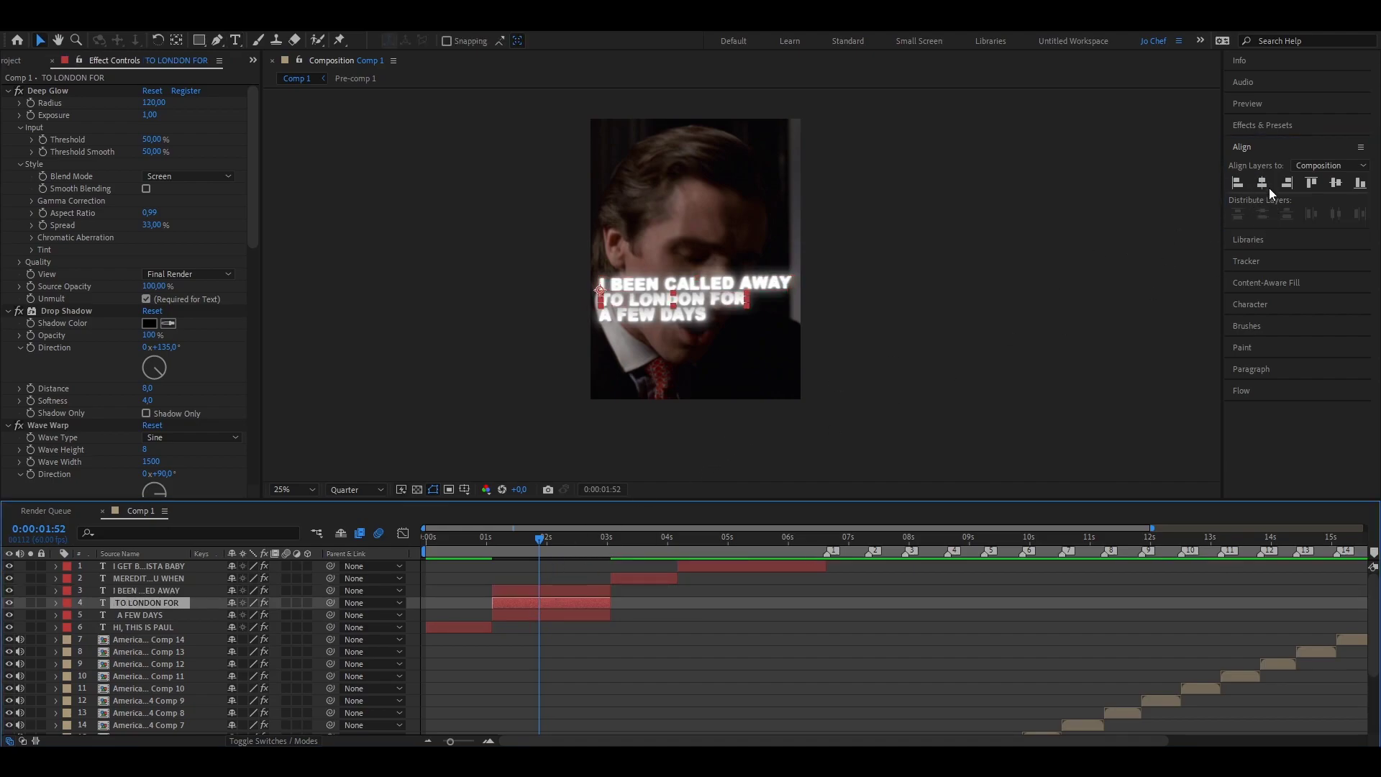
{"action": "left_click", "coordinate": [1263, 184]}
{"action": "left_click", "coordinate": [551, 615]}
{"action": "left_click", "coordinate": [1263, 184]}
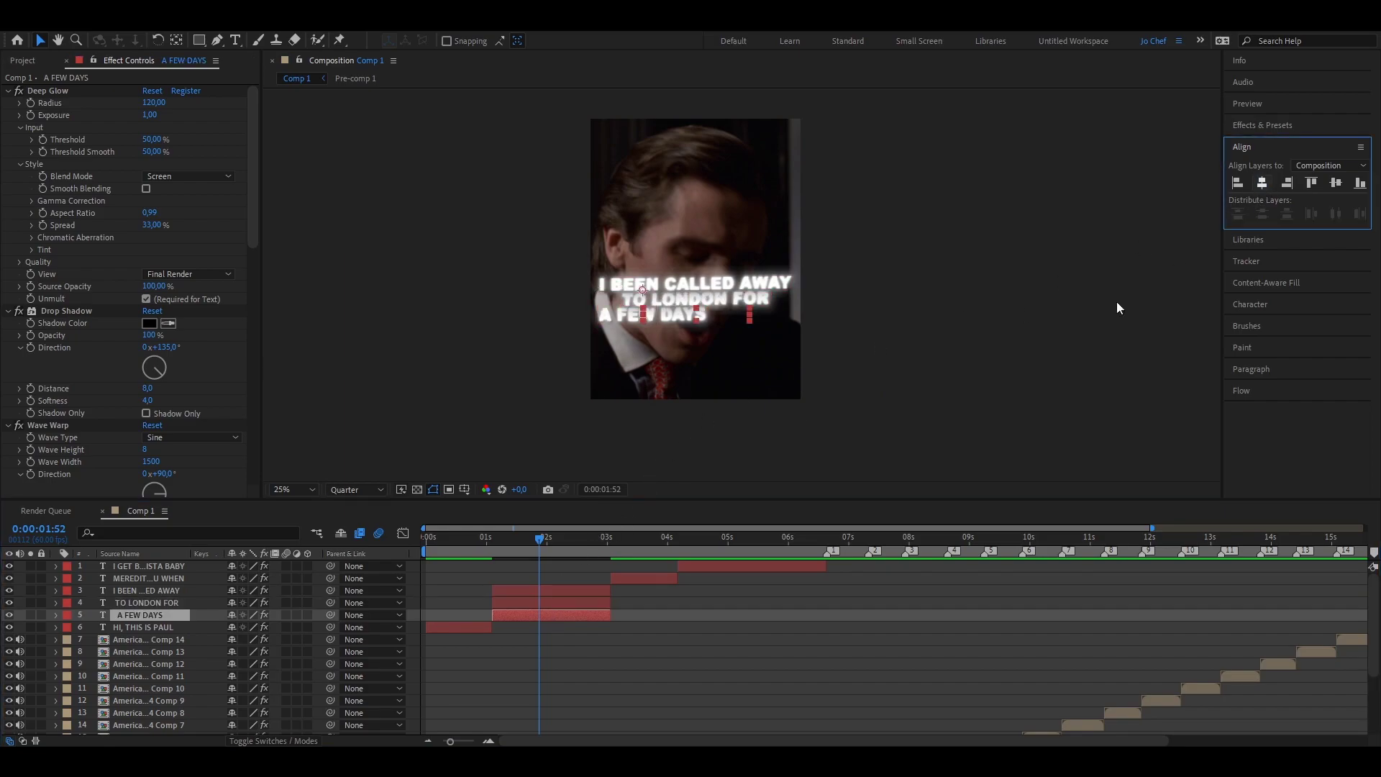
{"action": "left_click", "coordinate": [777, 577]}
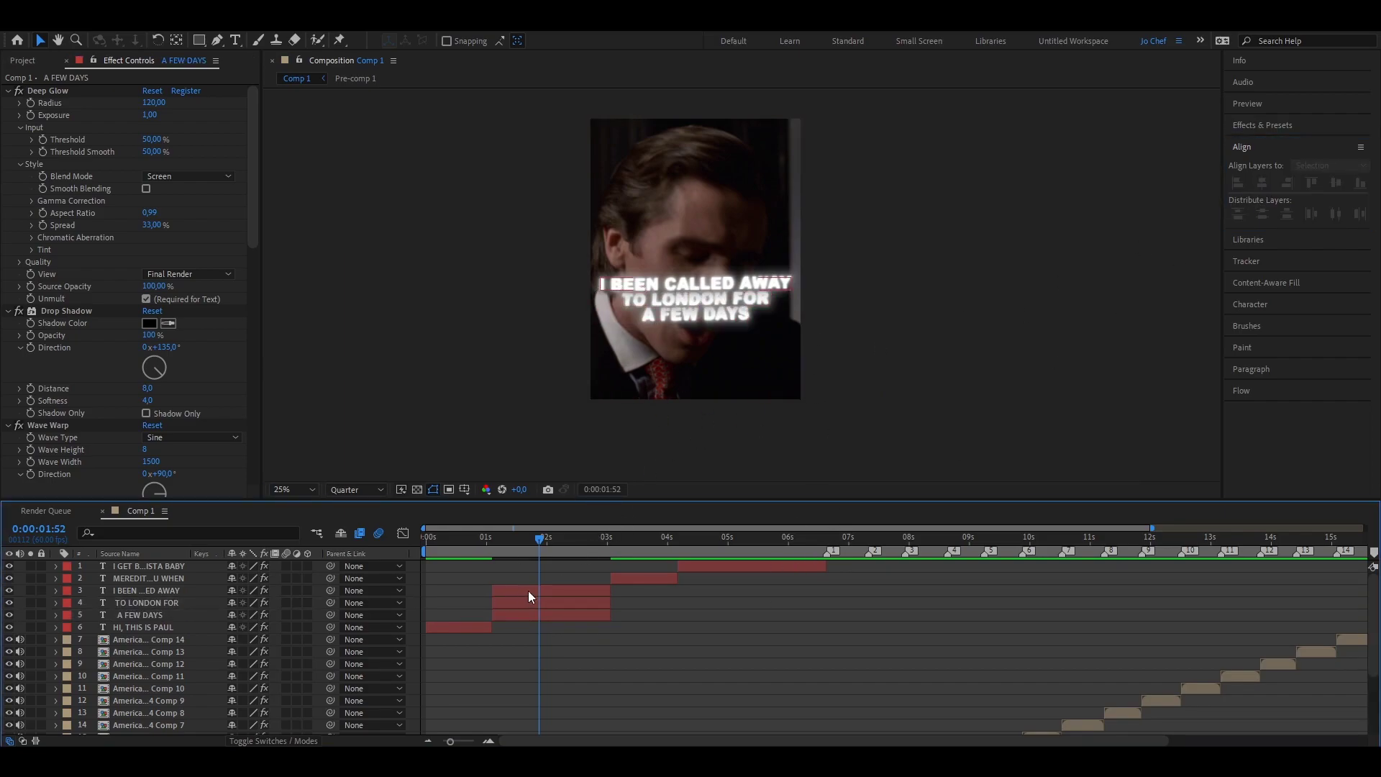
- Duplicate the two-line caption layer ending in "I'LL CALL YOU WHEN" and delete the second line from the copy
{"action": "left_click", "coordinate": [640, 542]}
{"action": "left_click", "coordinate": [649, 577]}
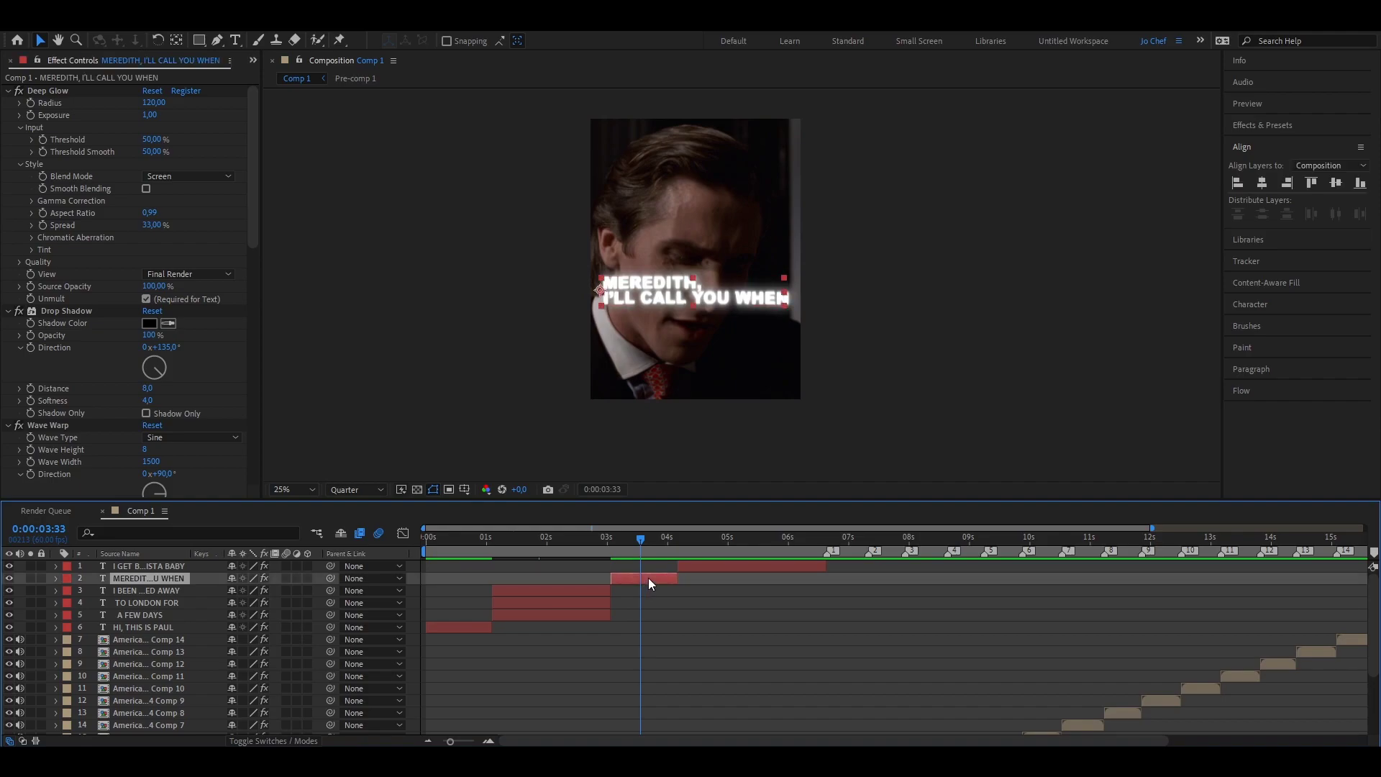
{"action": "key", "text": "ctrl+d"}
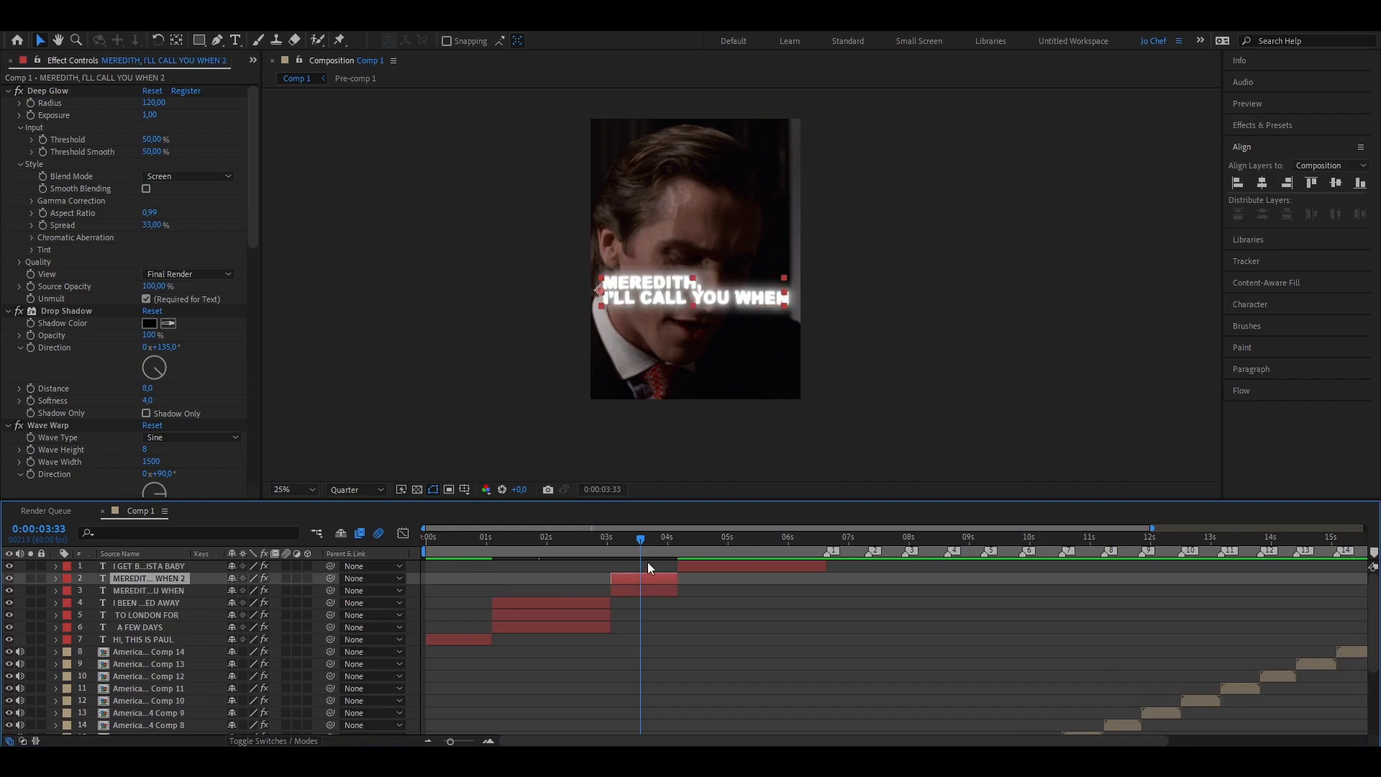
{"action": "double_click", "coordinate": [653, 302]}
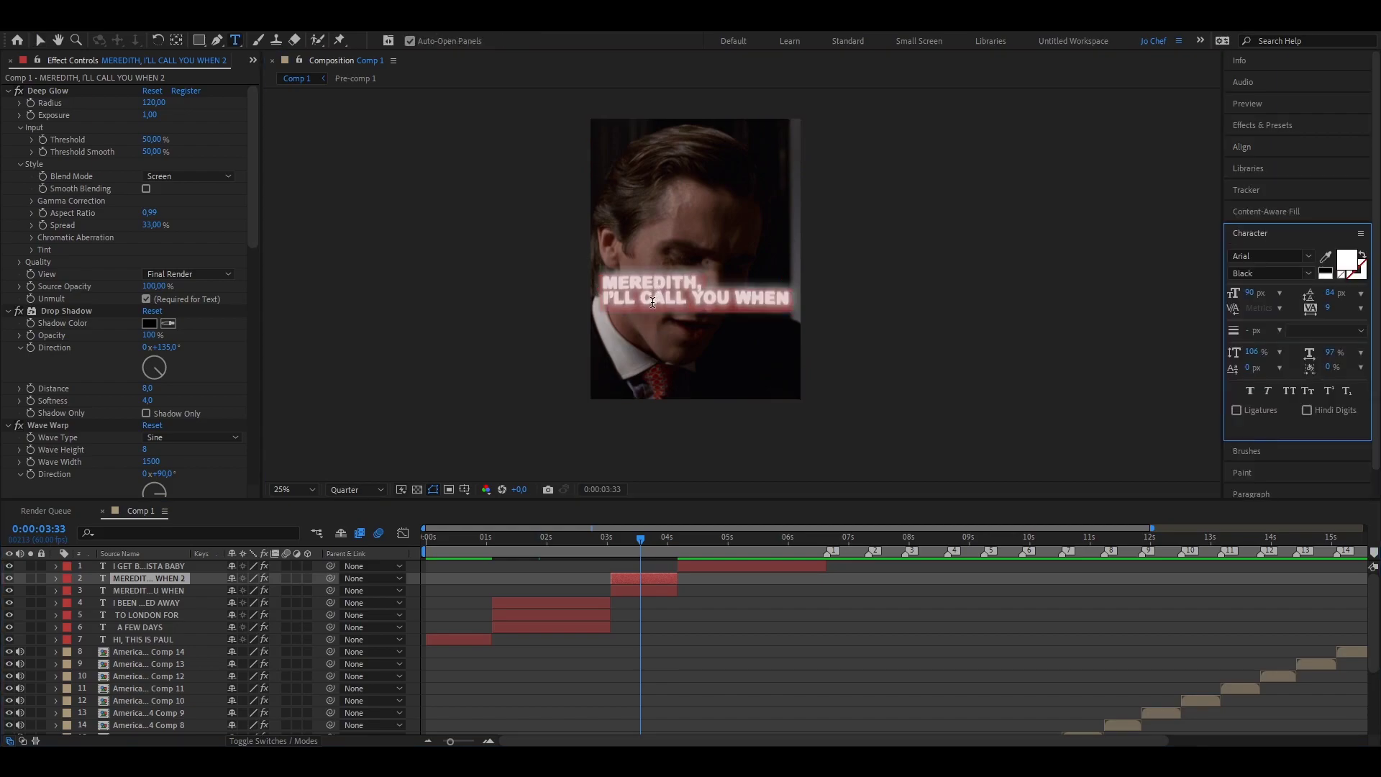
{"action": "triple_click", "coordinate": [654, 301]}
{"action": "key", "text": "BackSpace"}
- Remove the first line from the original of that caption, keeping "I'LL CALL YOU WHEN", and center the layer horizontally in the composition
{"action": "left_click", "coordinate": [643, 589]}
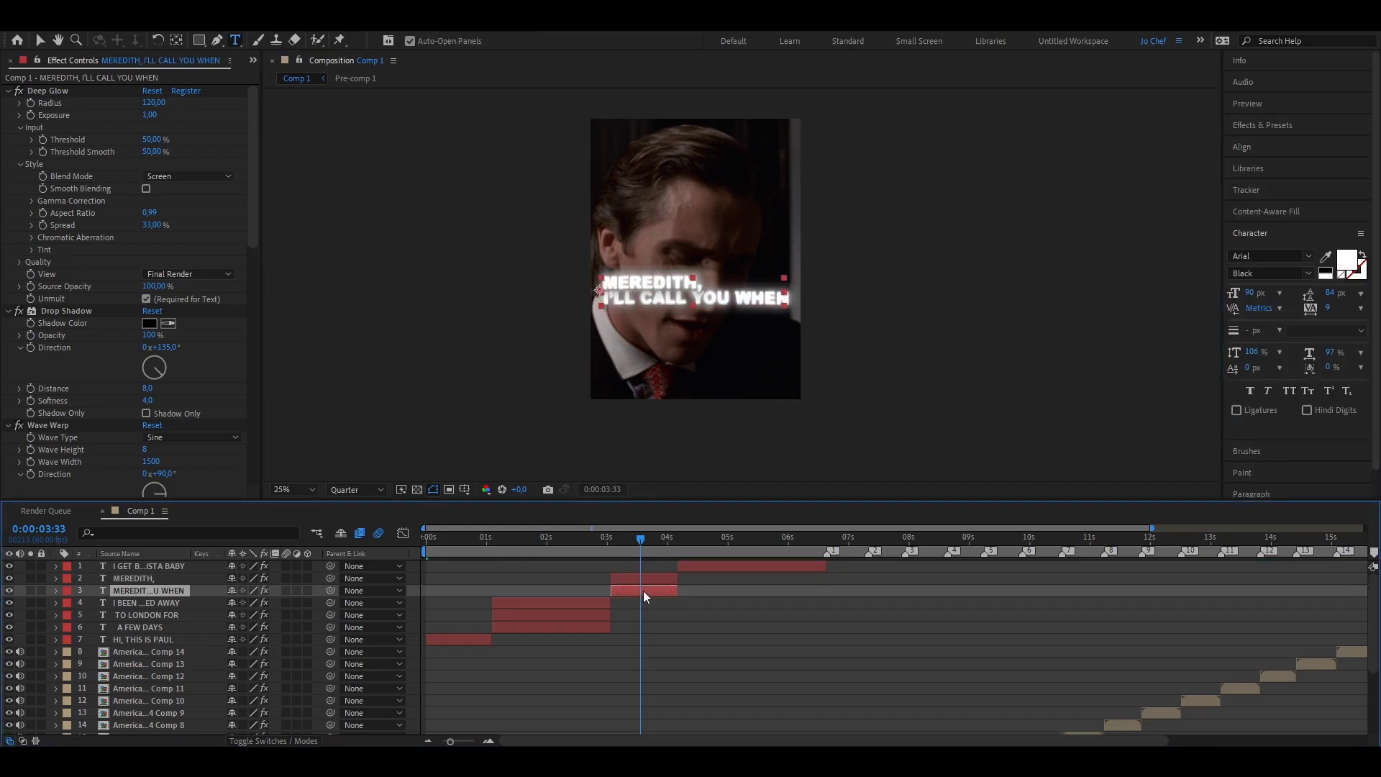
{"action": "left_click", "coordinate": [634, 278]}
{"action": "key", "text": "BackSpace"}
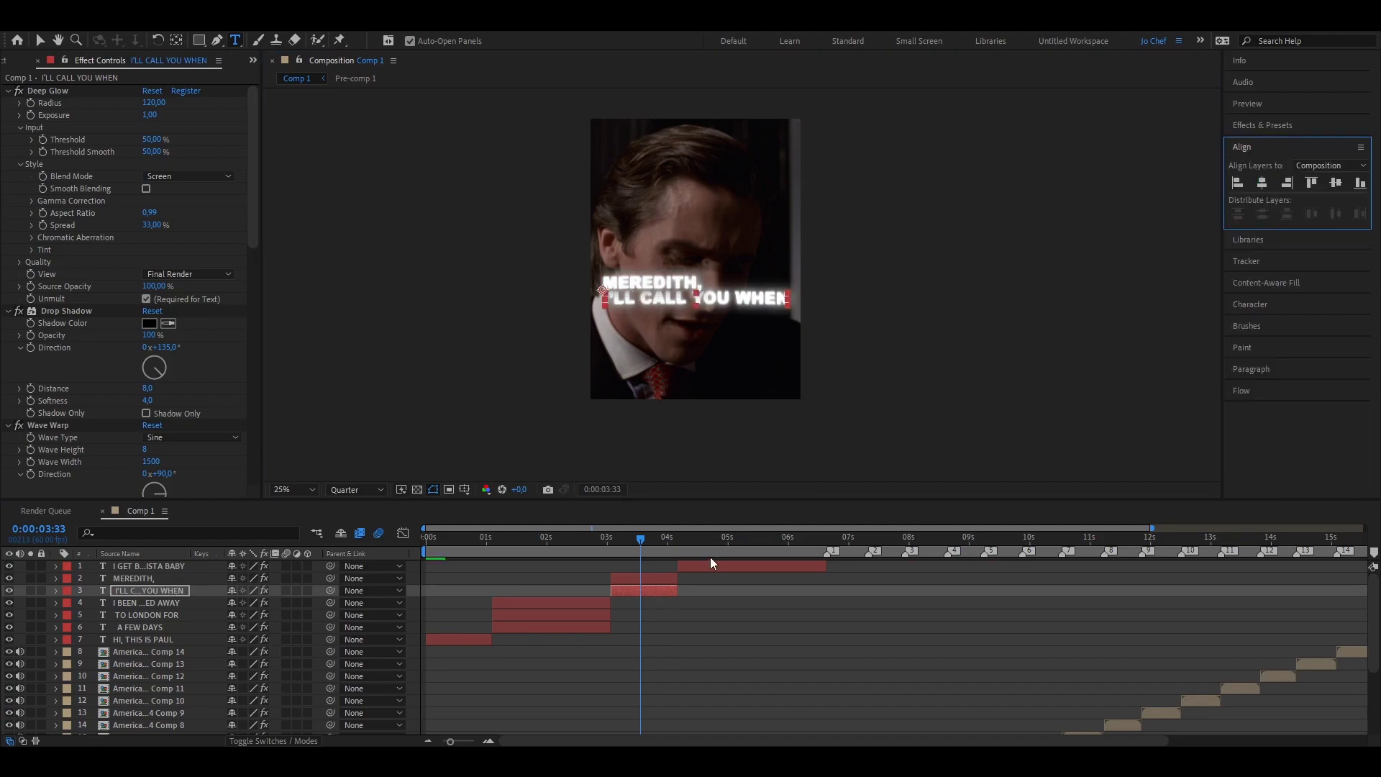
{"action": "left_click", "coordinate": [650, 585]}
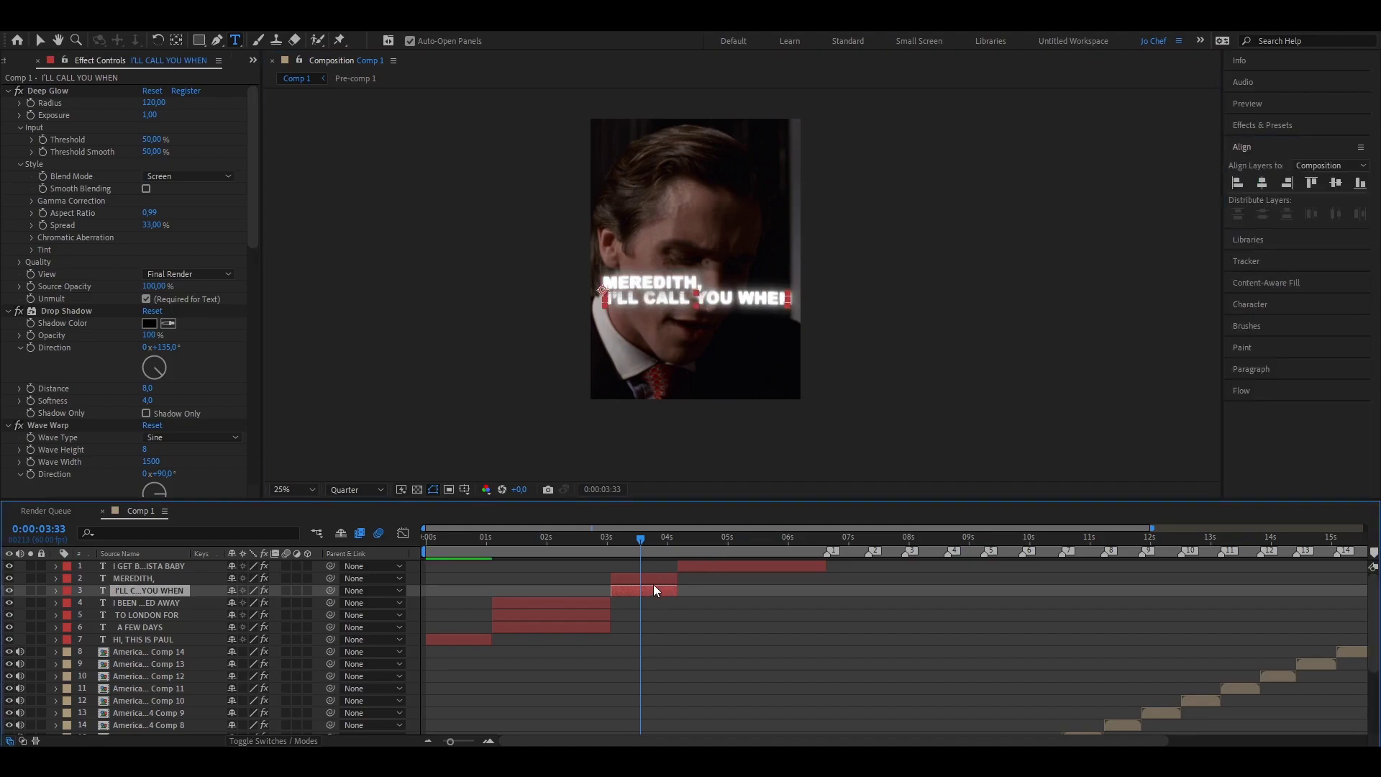
{"action": "left_click", "coordinate": [1261, 182]}
- Duplicate the "I GET BACK. HASTA LA VISTA BABY" text layer and cut the copy down to "I GET BACK."
{"action": "left_click", "coordinate": [732, 540]}
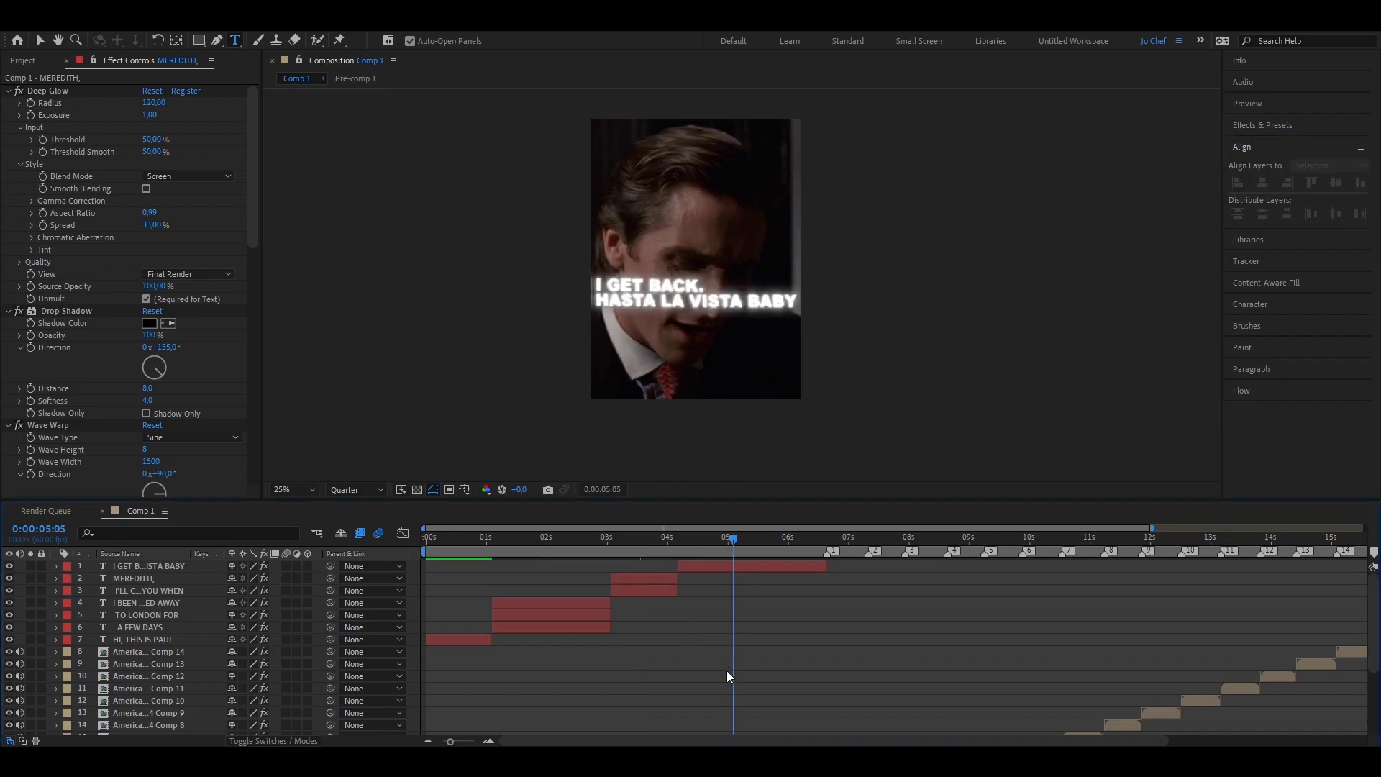
{"action": "left_click", "coordinate": [758, 567]}
{"action": "key", "text": "ctrl+d"}
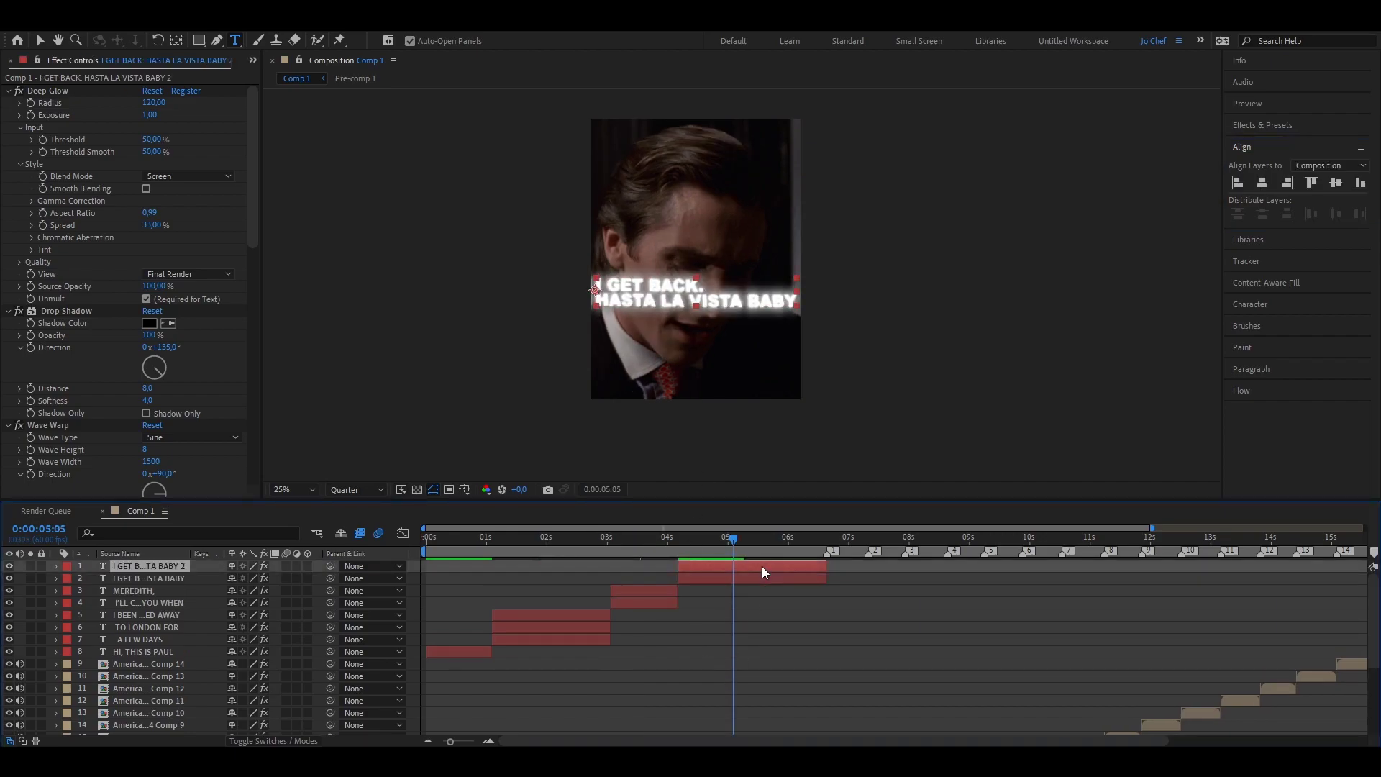
{"action": "triple_click", "coordinate": [661, 308]}
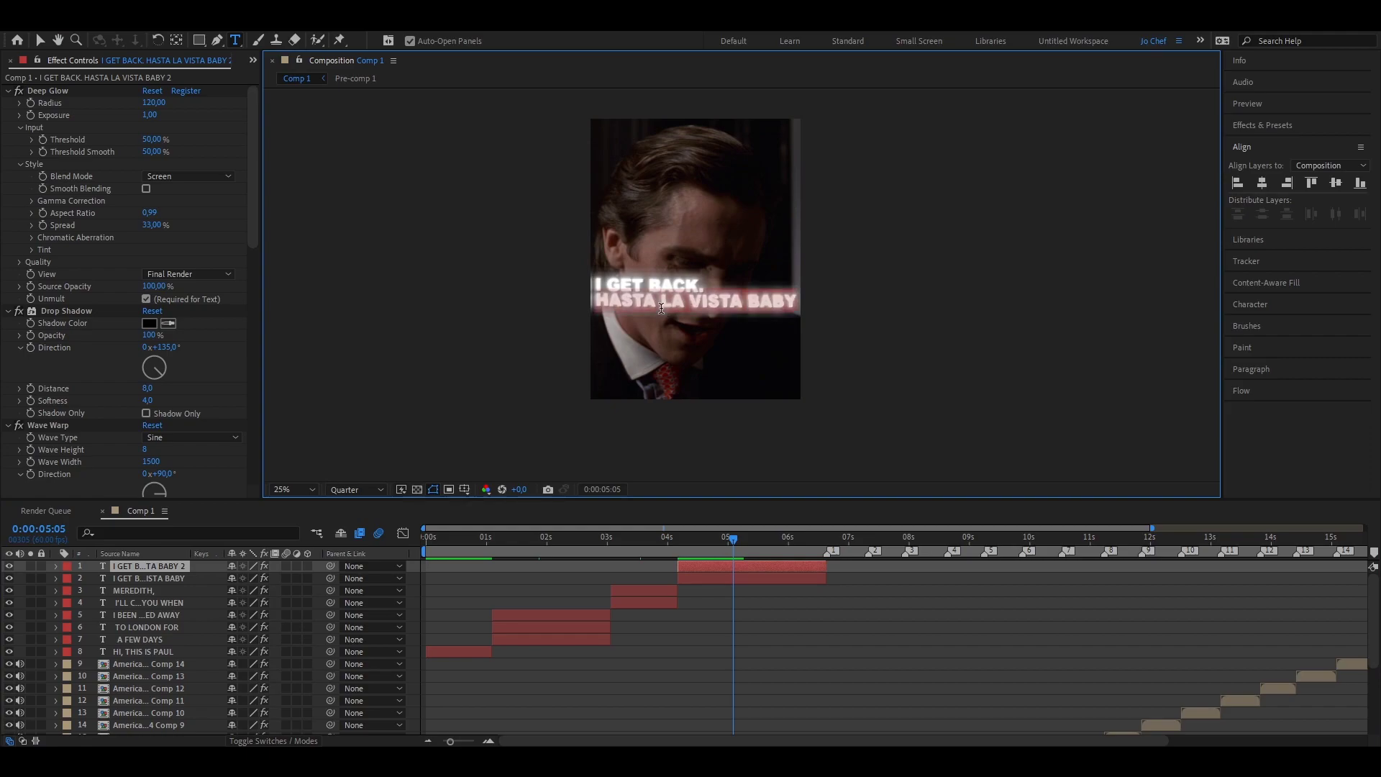
{"action": "key", "text": "BackSpace"}
- Reduce the original layer to "HASTA LA VISTA BABY" and center it and the "I GET BACK." layer horizontally in the composition
{"action": "left_click", "coordinate": [754, 565]}
{"action": "left_click", "coordinate": [633, 280]}
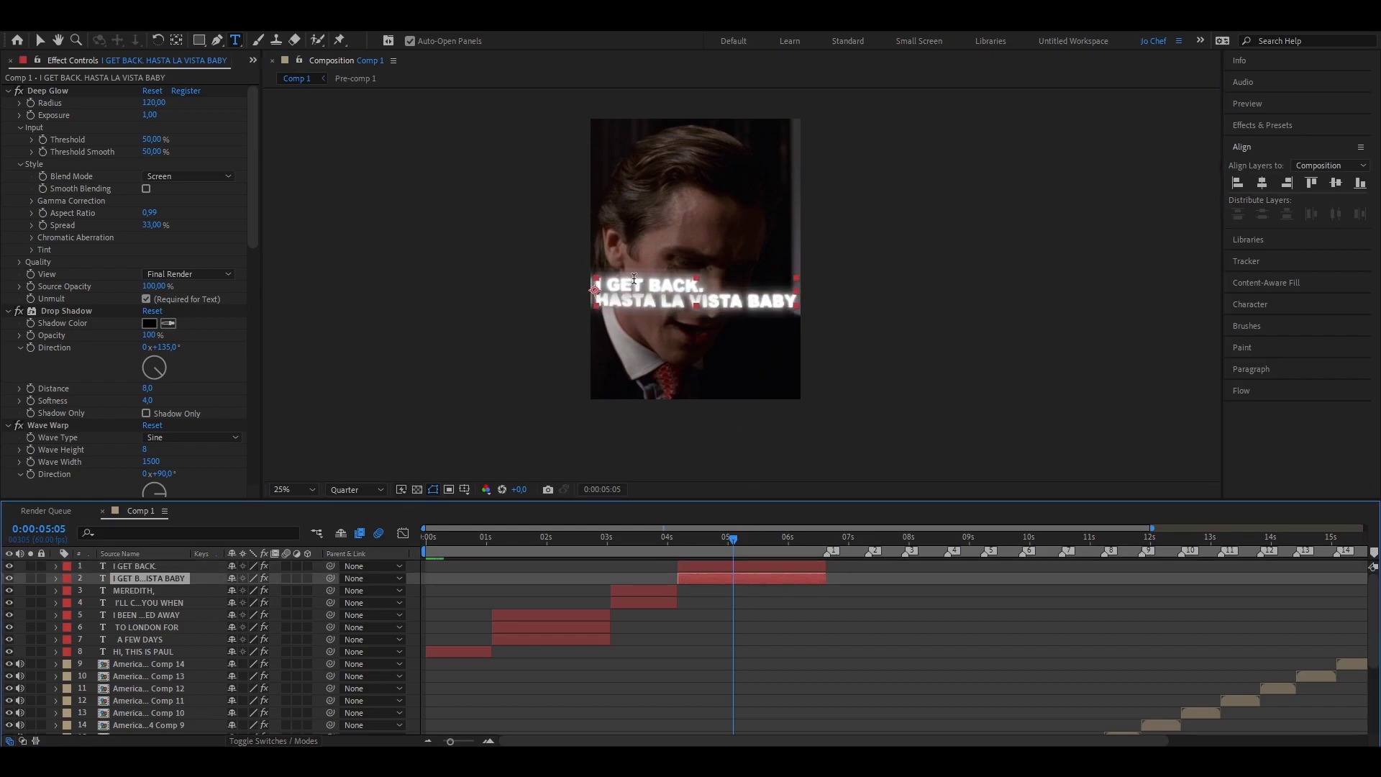
{"action": "key", "text": "BackSpace"}
{"action": "left_click", "coordinate": [1266, 183]}
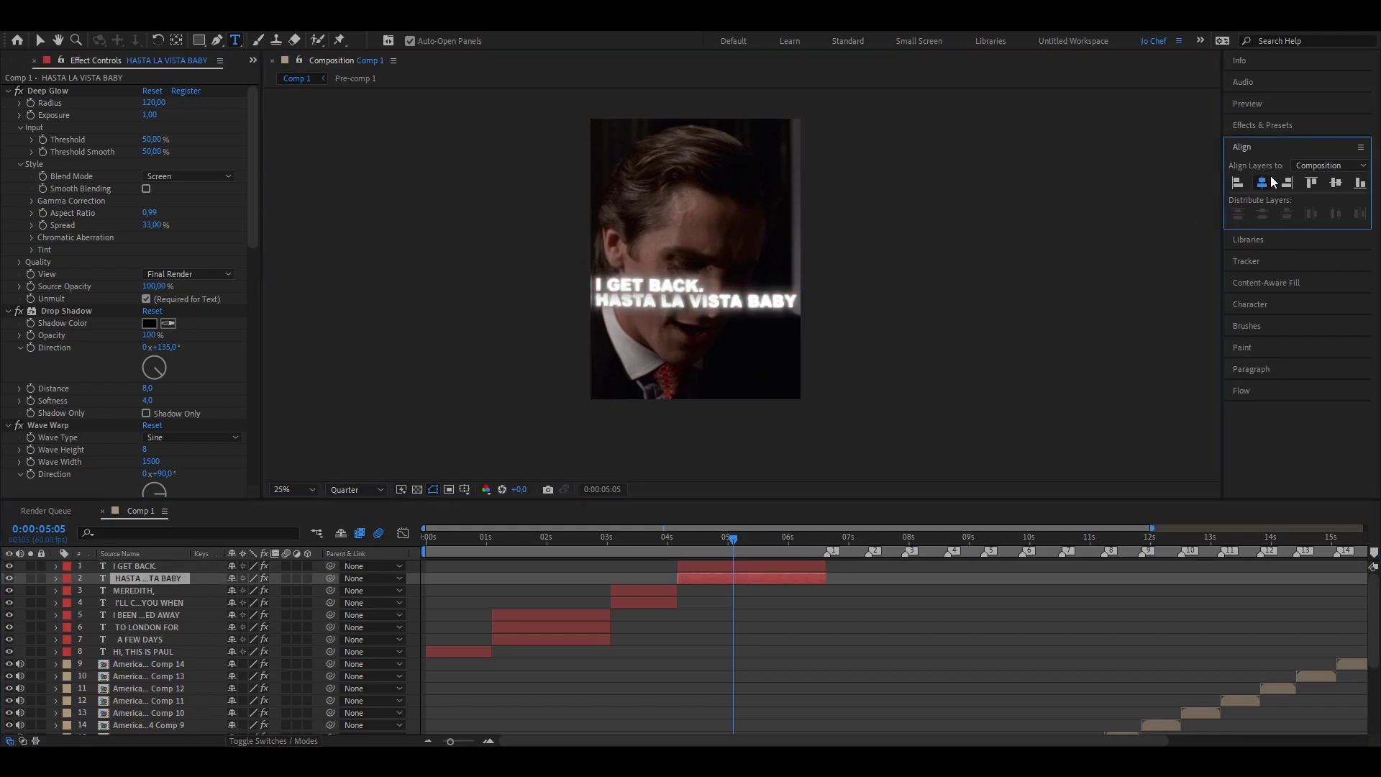
{"action": "left_click", "coordinate": [778, 568]}
{"action": "left_click", "coordinate": [1261, 183]}
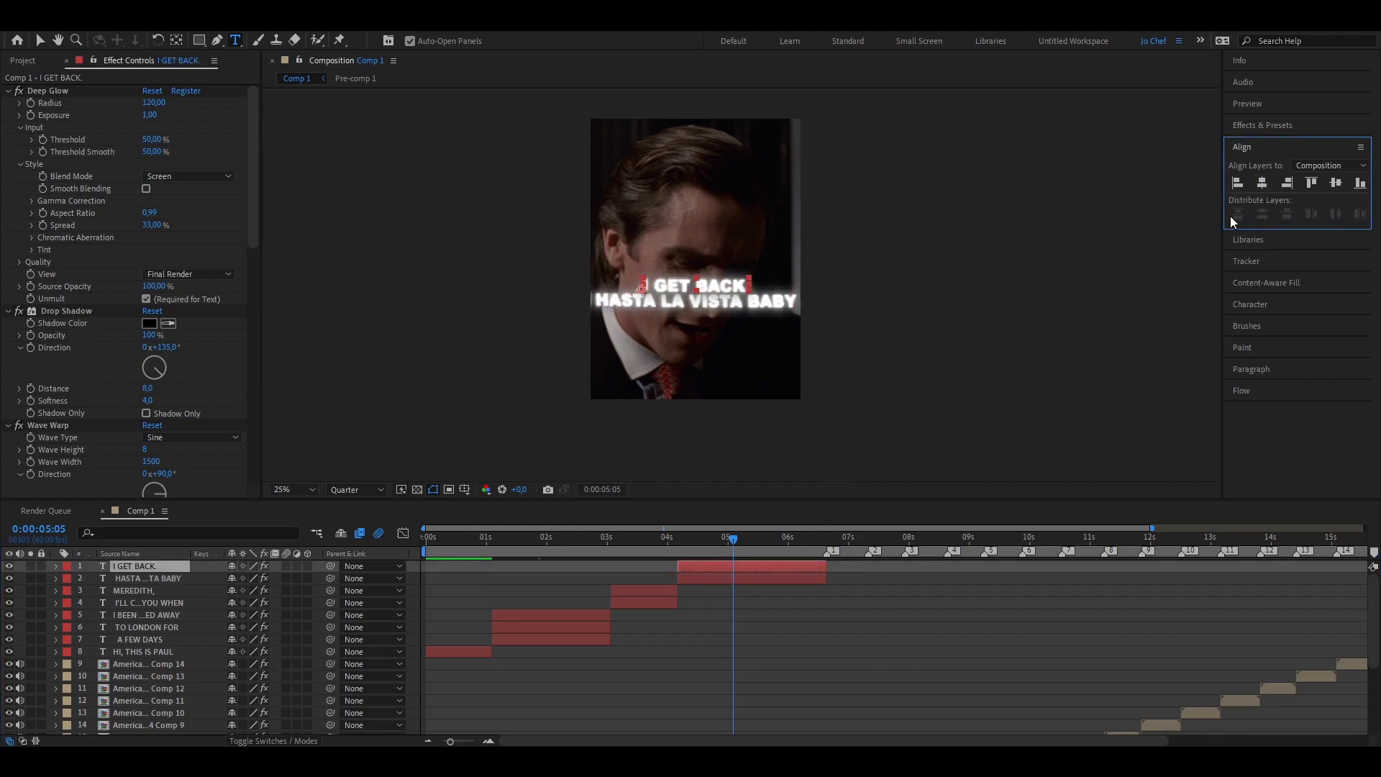
{"action": "left_click", "coordinate": [778, 631]}
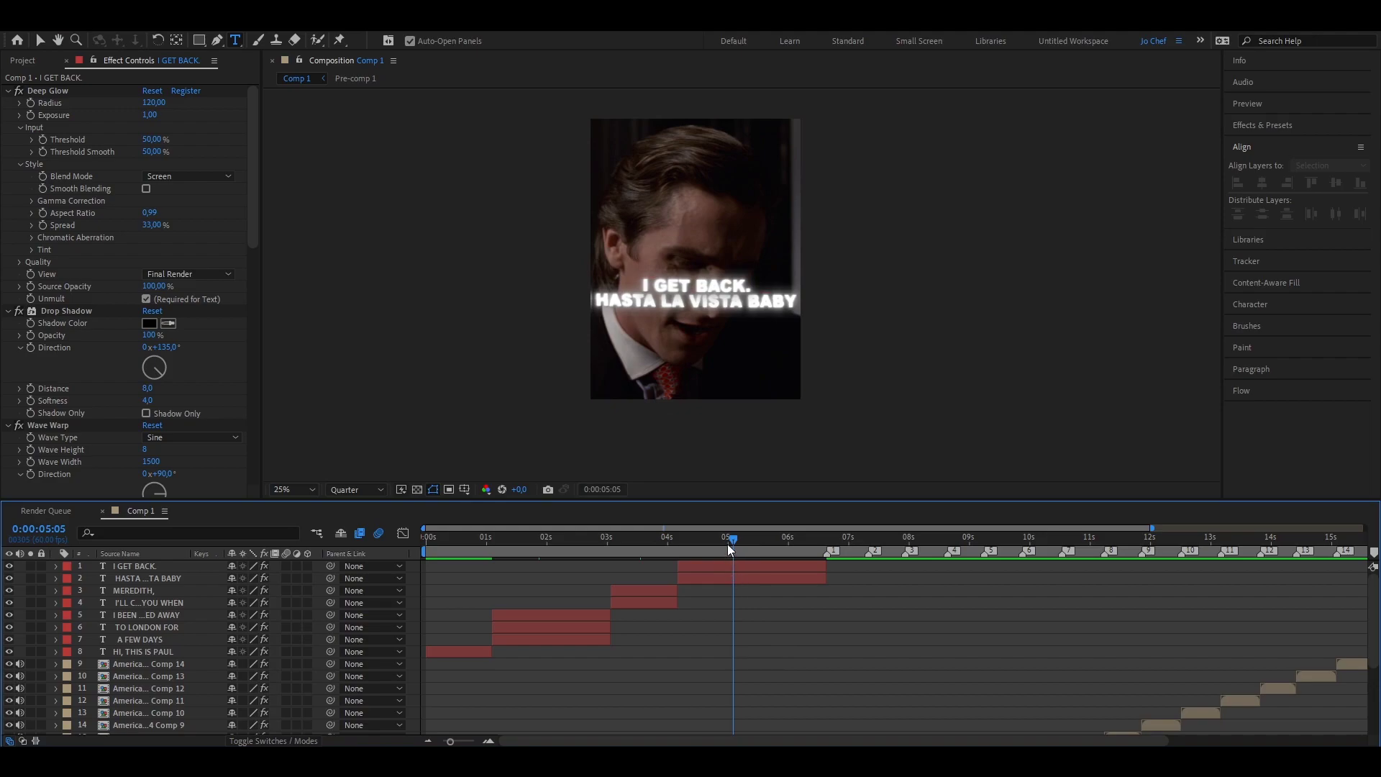
- Change the fill color of the last word in the greeting text layer to red
{"action": "left_click_drag", "start_coordinate": [727, 544], "coordinate": [476, 571]}
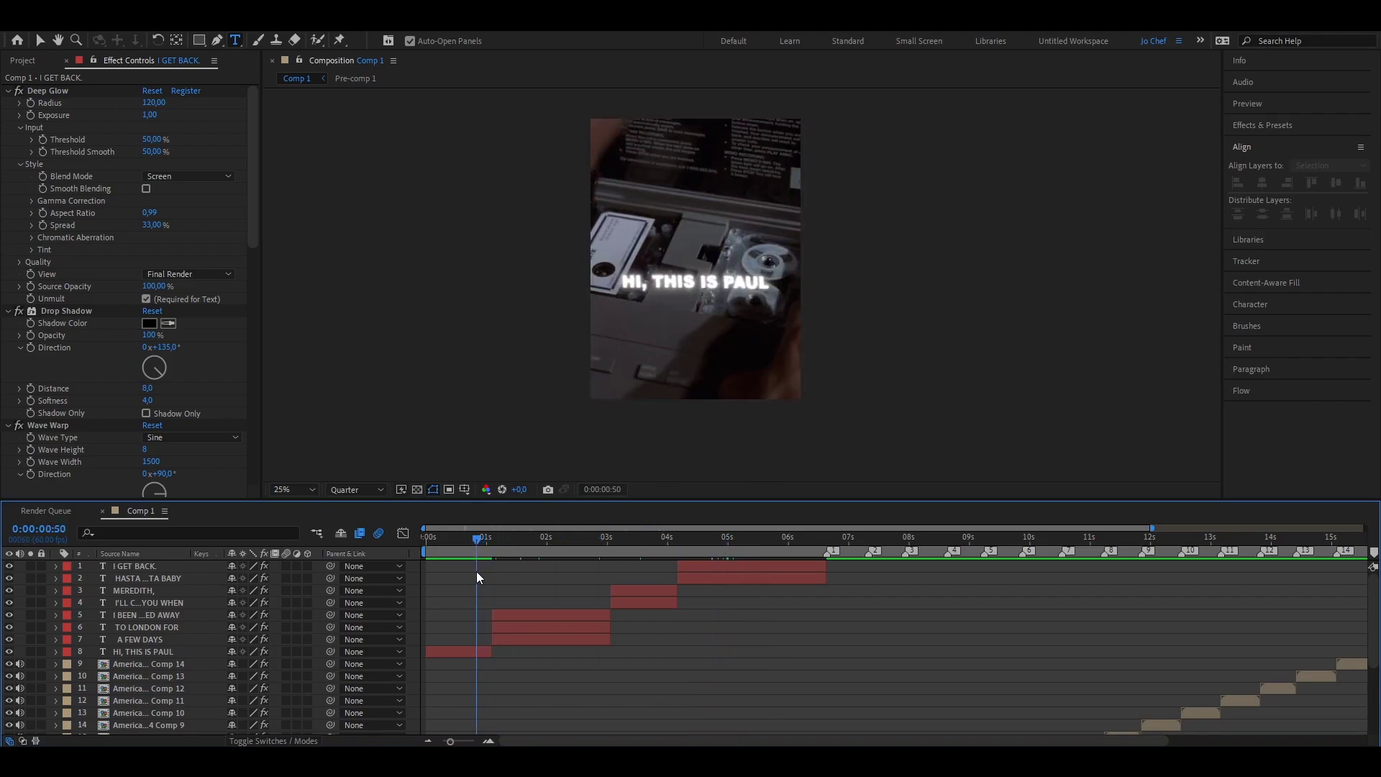
{"action": "left_click", "coordinate": [481, 651]}
{"action": "double_click", "coordinate": [751, 279]}
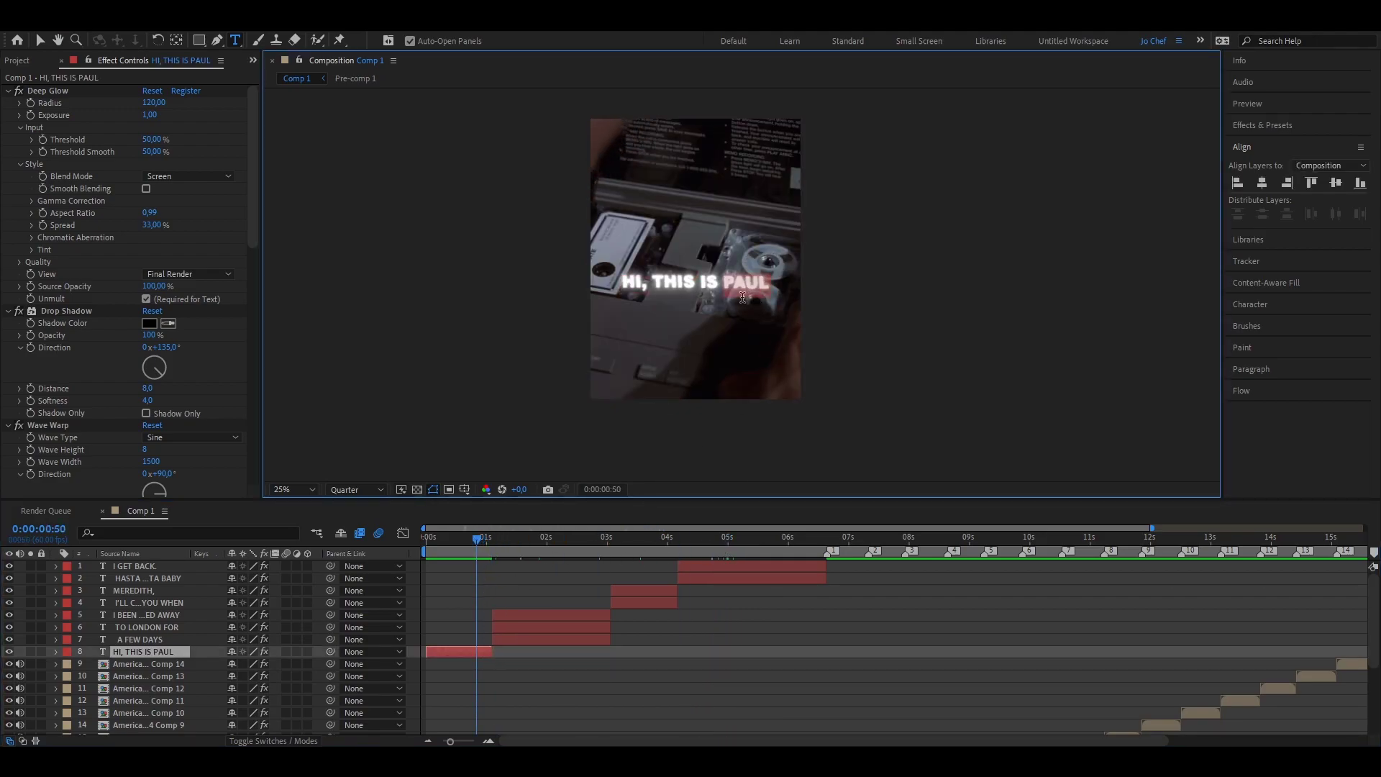
{"action": "left_click", "coordinate": [1250, 304]}
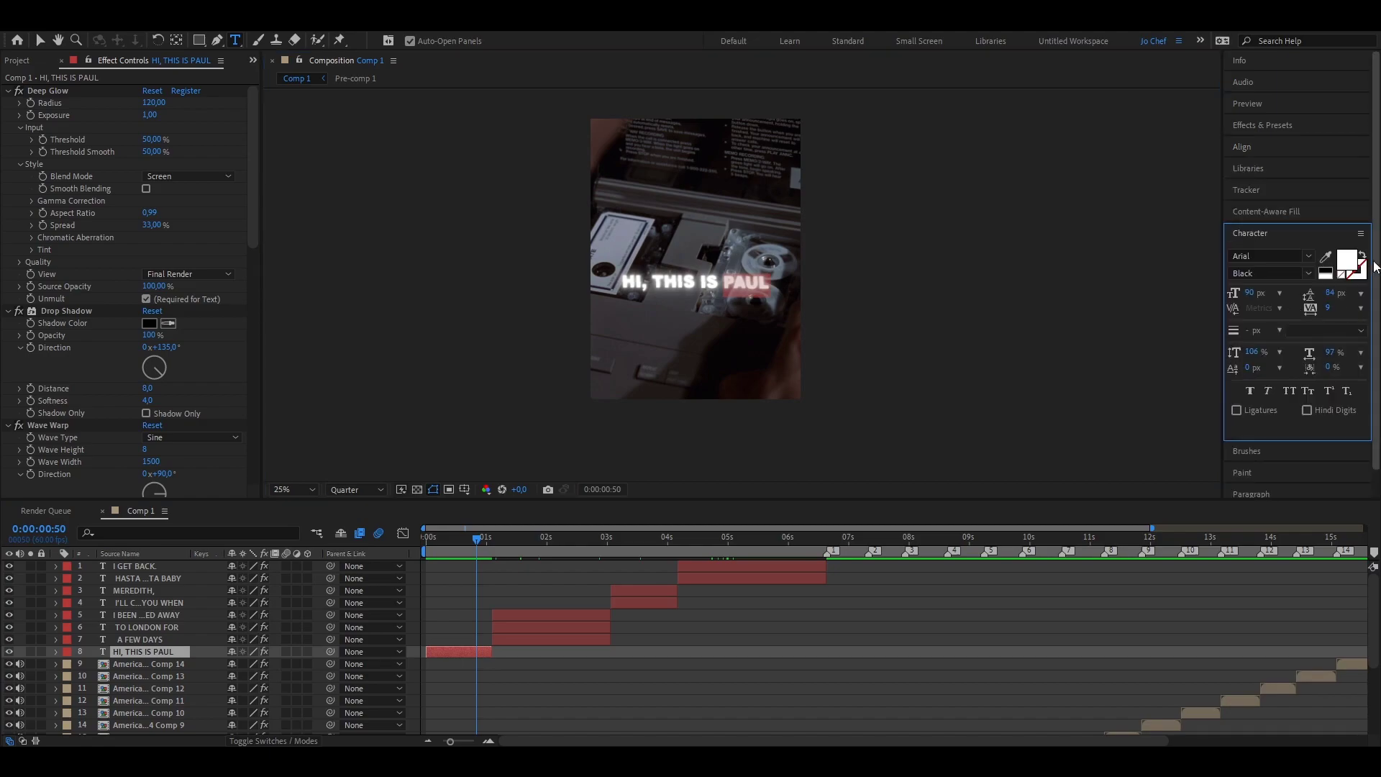
{"action": "left_click", "coordinate": [1347, 260]}
{"action": "left_click", "coordinate": [1096, 250]}
{"action": "left_click", "coordinate": [1229, 251]}
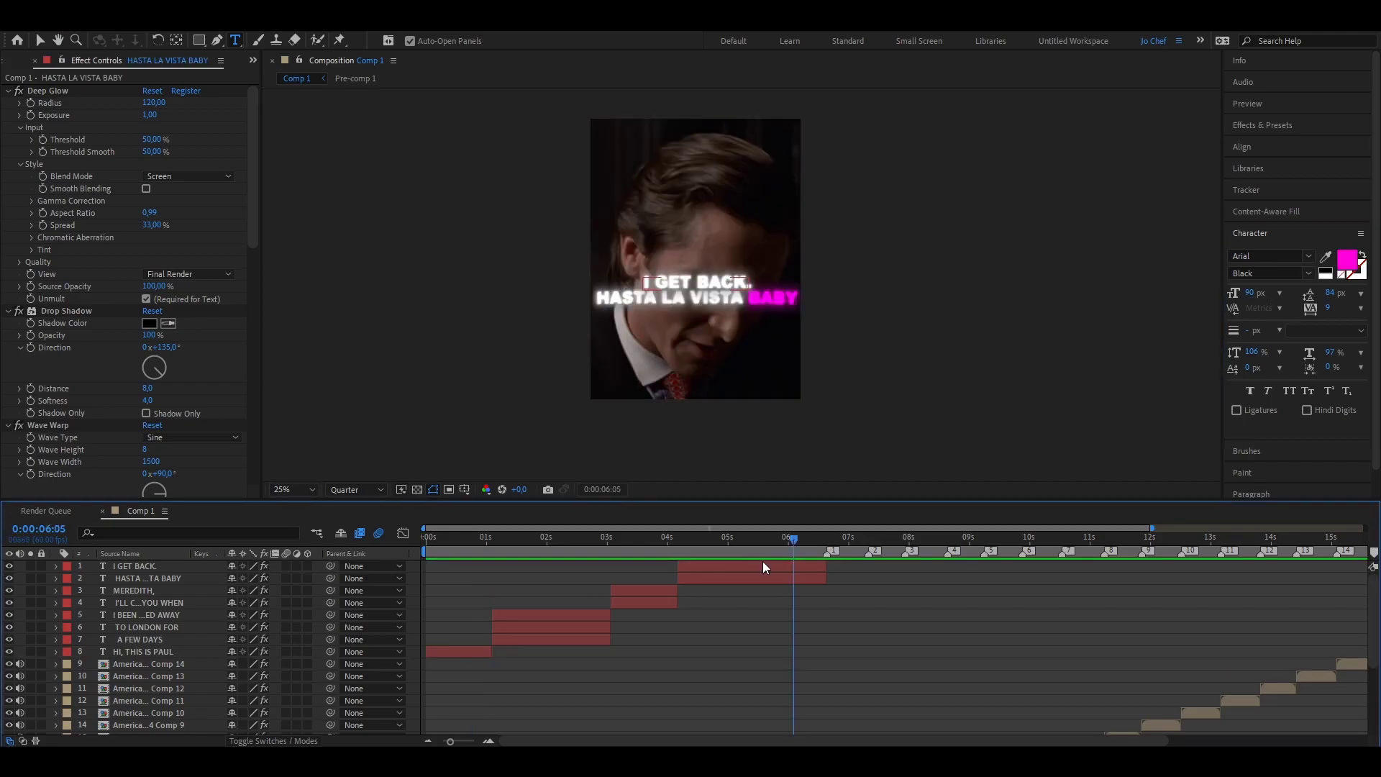
- Apply the Fade Up Words animation preset to the greeting text layer at the start of the composition
{"action": "left_click_drag", "start_coordinate": [760, 543], "coordinate": [426, 541]}
{"action": "left_click", "coordinate": [443, 649]}
{"action": "left_click", "coordinate": [1286, 128]}
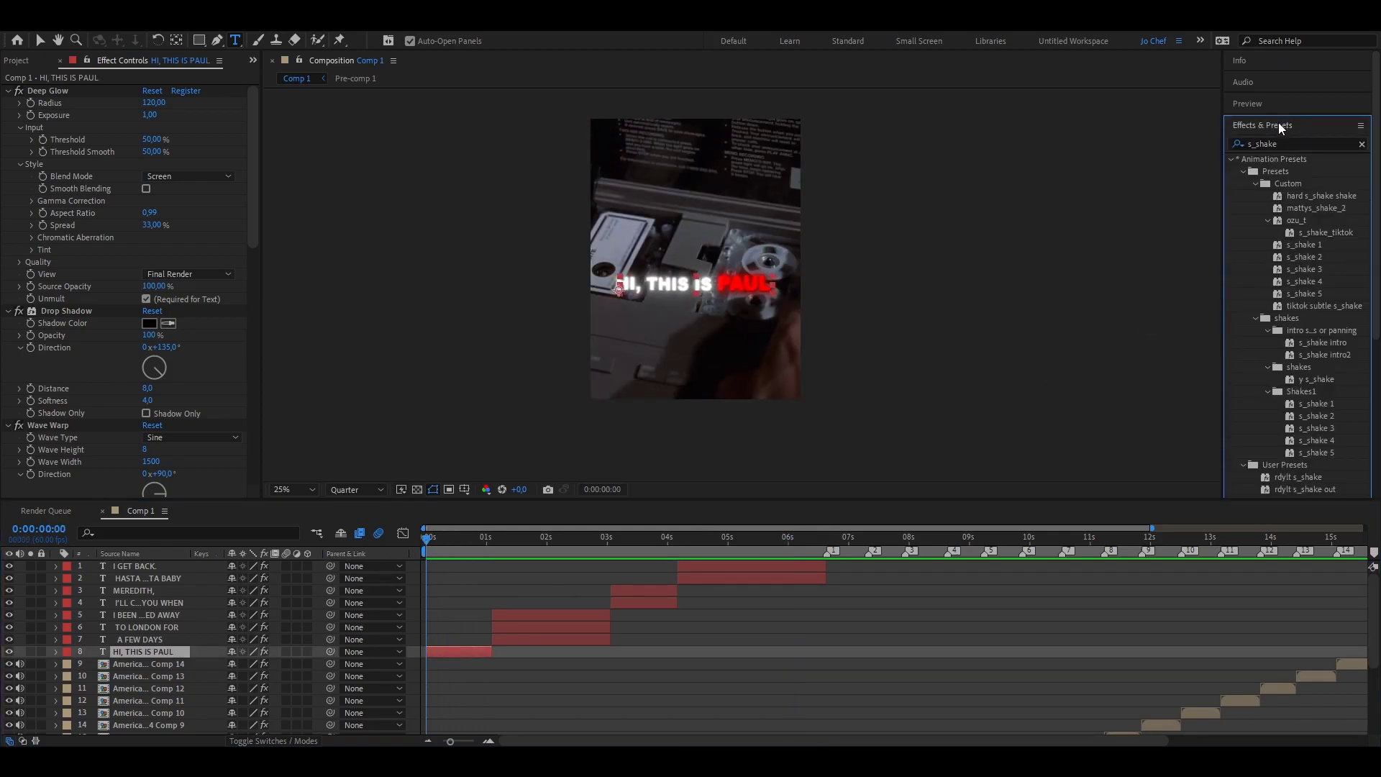
{"action": "left_click", "coordinate": [1291, 142]}
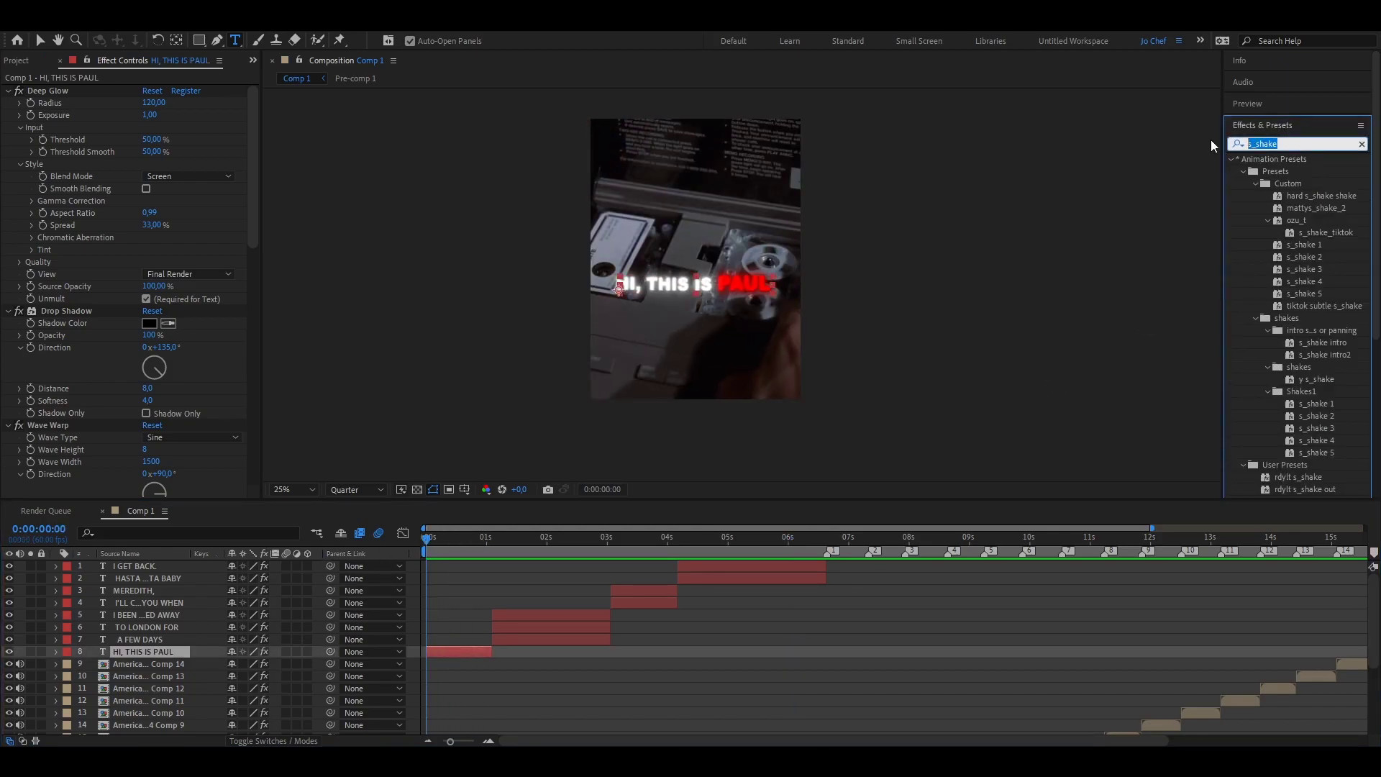
{"action": "type", "text": "f"}
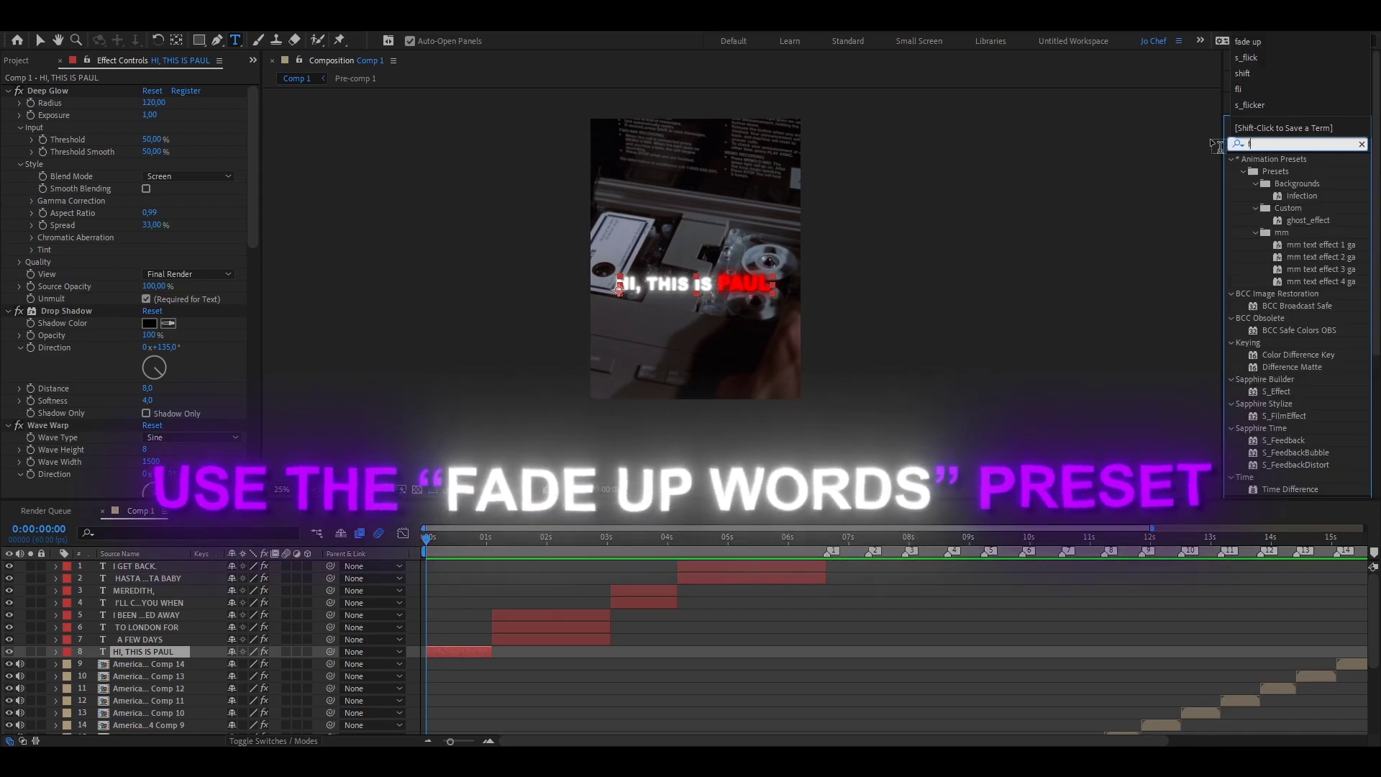
{"action": "type", "text": "ade up word"}
{"action": "left_click_drag", "start_coordinate": [1325, 208], "coordinate": [459, 654]}
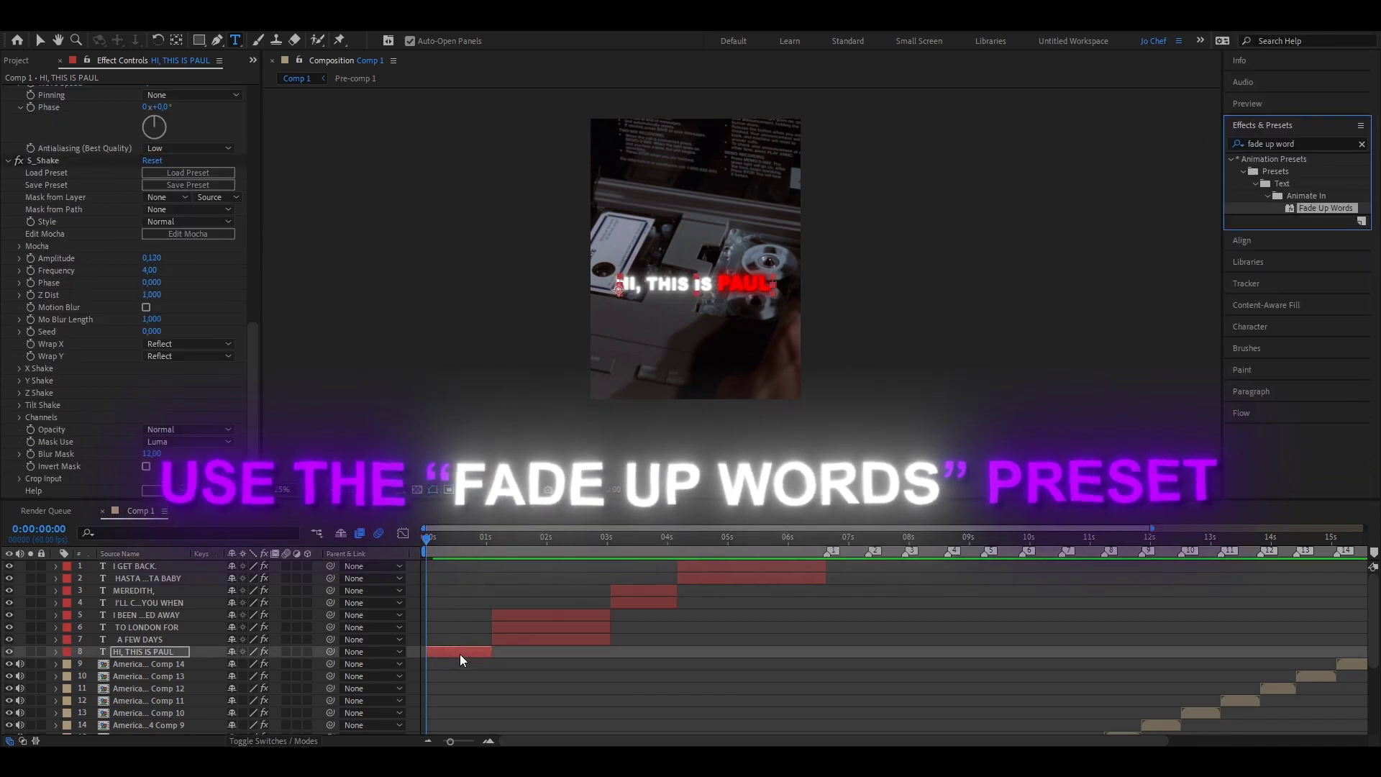
- Move the greeting layer's second Range Selector Start keyframe to about 0:00:00:45, where the text is fully spoken
{"action": "key", "text": "v"}
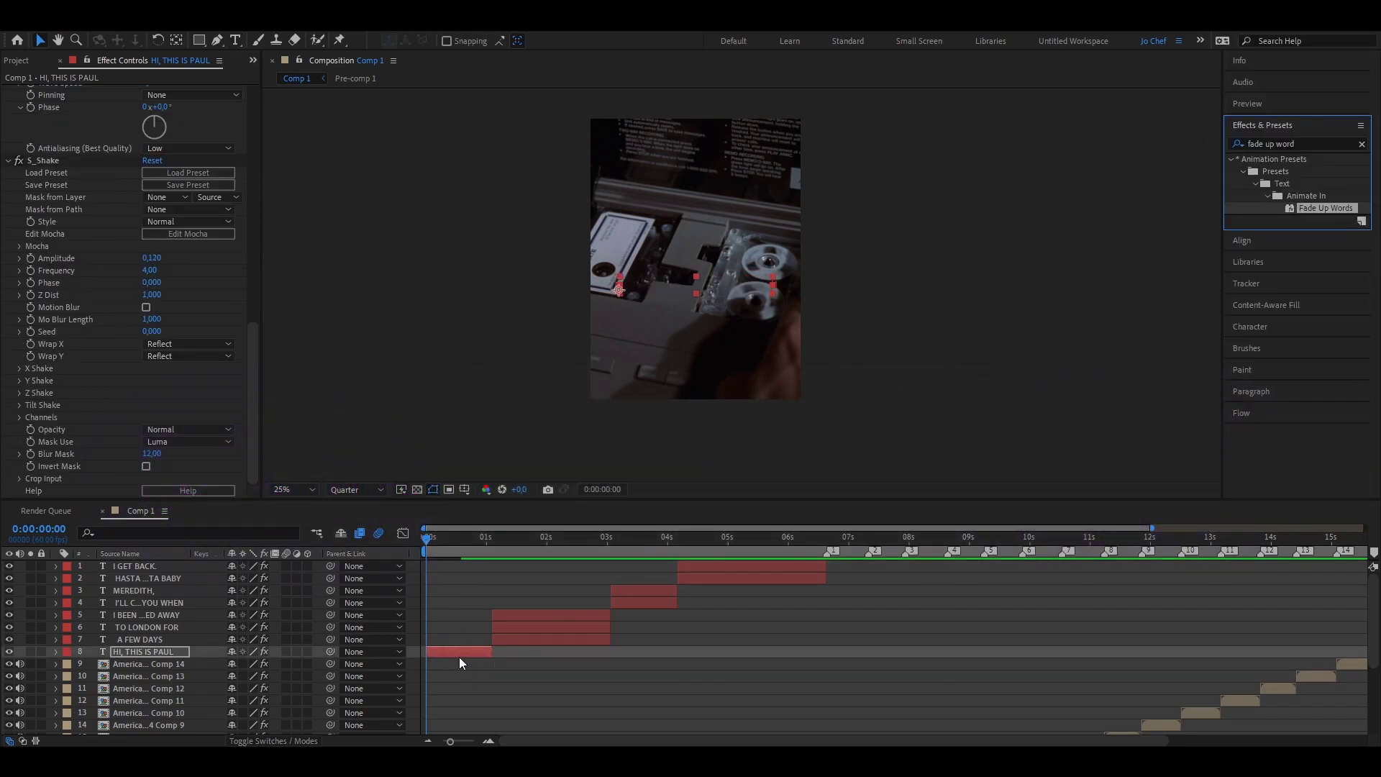
{"action": "left_click", "coordinate": [463, 654]}
{"action": "key", "text": "u"}
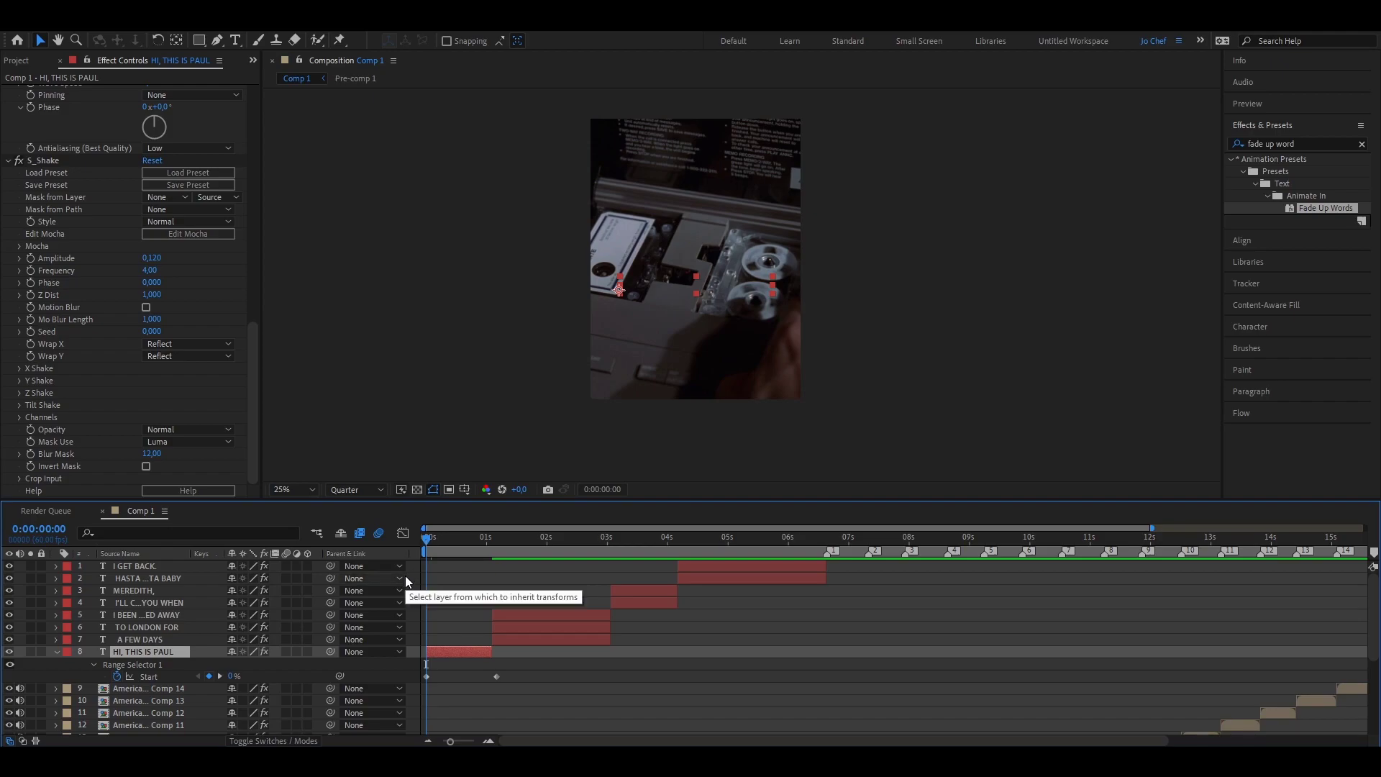
{"action": "left_click_drag", "start_coordinate": [449, 538], "coordinate": [484, 538]}
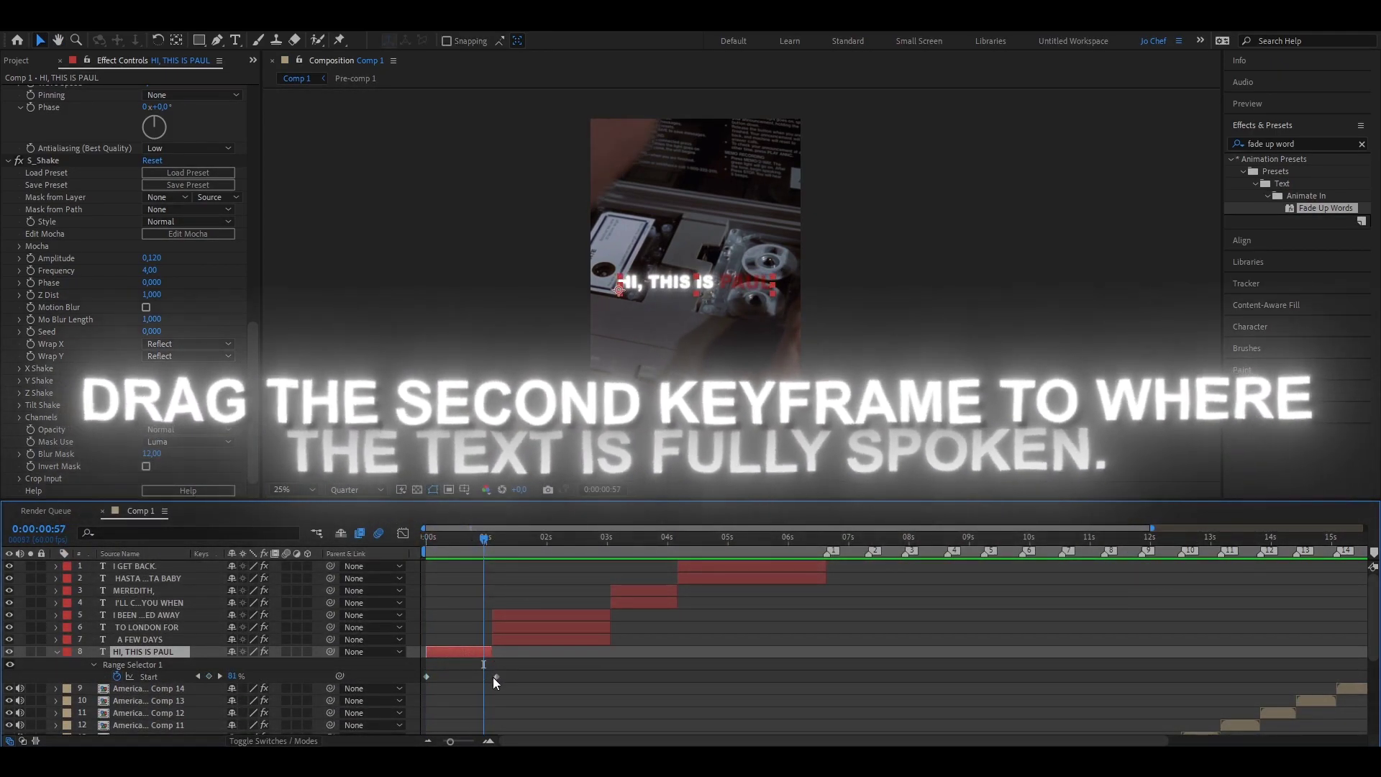
{"action": "left_click", "coordinate": [496, 676]}
{"action": "left_click_drag", "start_coordinate": [495, 679], "coordinate": [473, 679]}
{"action": "left_click_drag", "start_coordinate": [483, 541], "coordinate": [472, 549]}
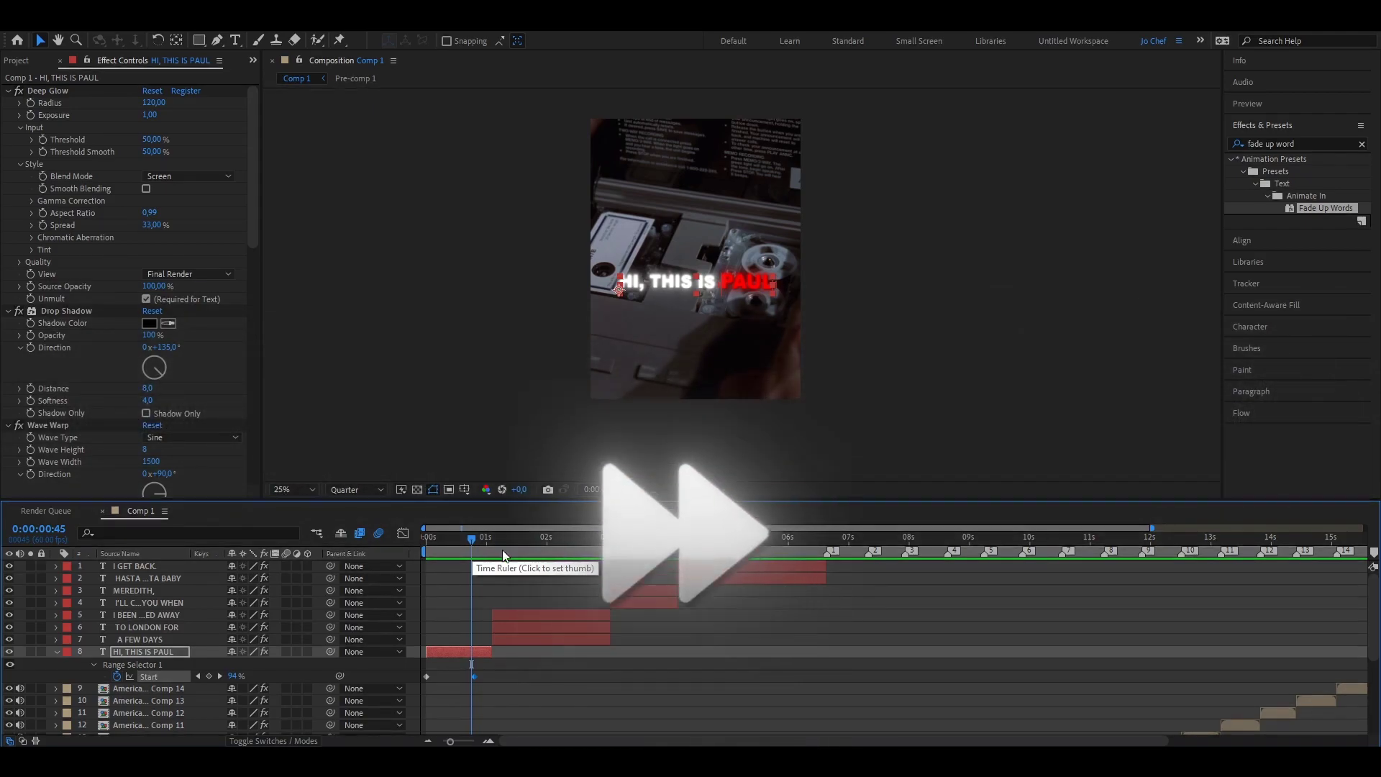
- Split the "TO LONDON FOR" layer at 0:00:01:32 and apply the Fade Up Words preset to its second part
{"action": "left_click_drag", "start_coordinate": [472, 546], "coordinate": [519, 541]}
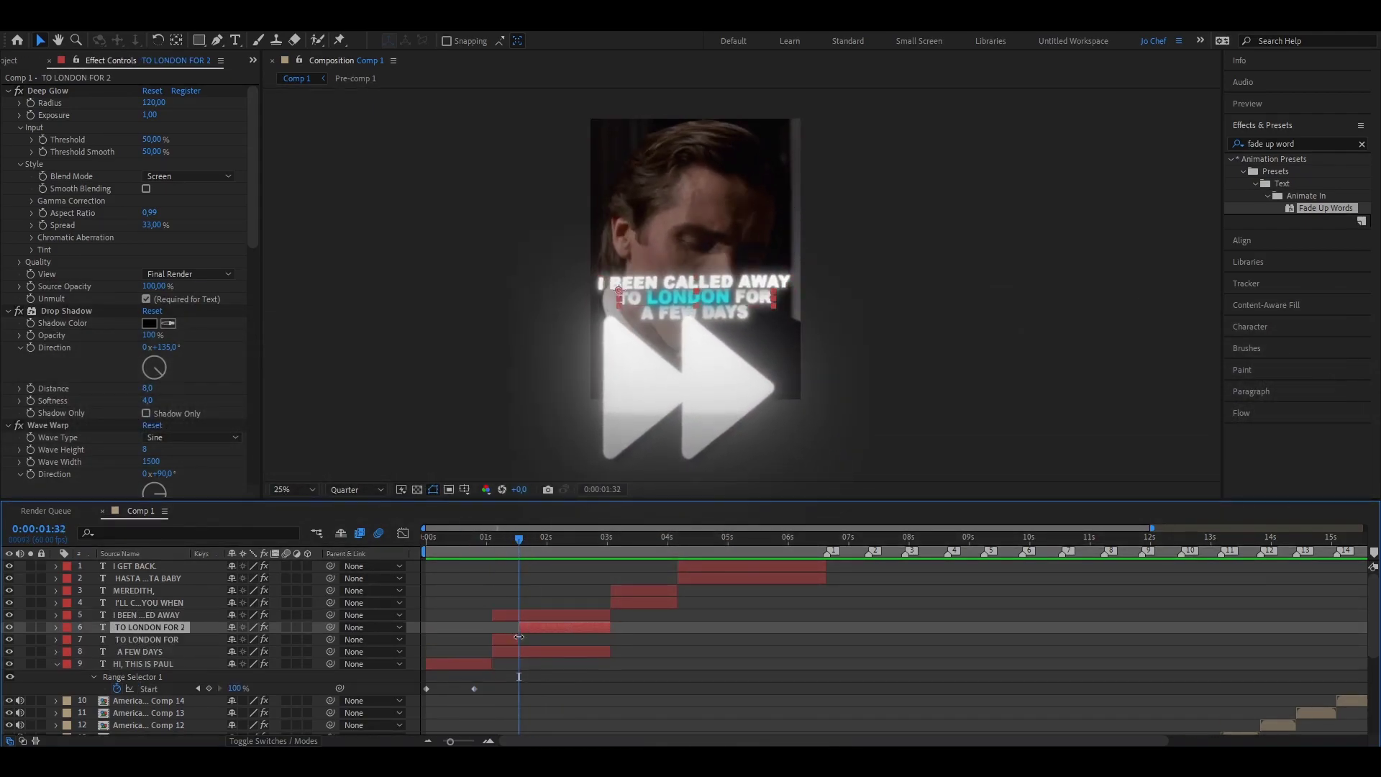
{"action": "key", "text": "ctrl+shift+d"}
{"action": "left_click", "coordinate": [522, 654]}
{"action": "double_click", "coordinate": [1325, 208]}
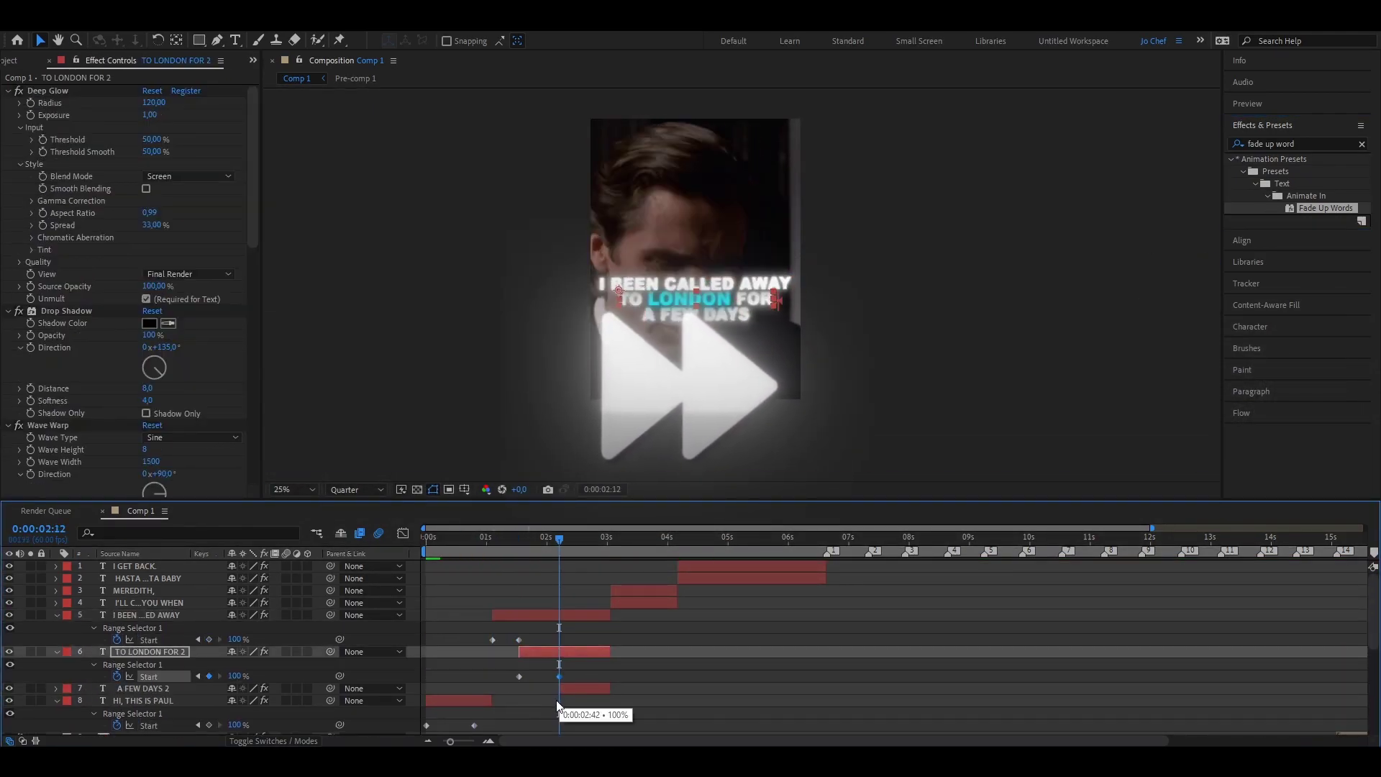
- Apply the Fade Up Words preset to the "A FEW DAYS" layer and to both lines of the "I'LL CALL YOU WHEN" caption
{"action": "left_click_drag", "start_coordinate": [472, 556], "coordinate": [656, 538]}
{"action": "left_click", "coordinate": [588, 689]}
{"action": "double_click", "coordinate": [1325, 208]}
{"action": "left_click", "coordinate": [645, 589]}
{"action": "double_click", "coordinate": [1325, 208]}
{"action": "left_click", "coordinate": [646, 628]}
{"action": "left_click", "coordinate": [743, 579]}
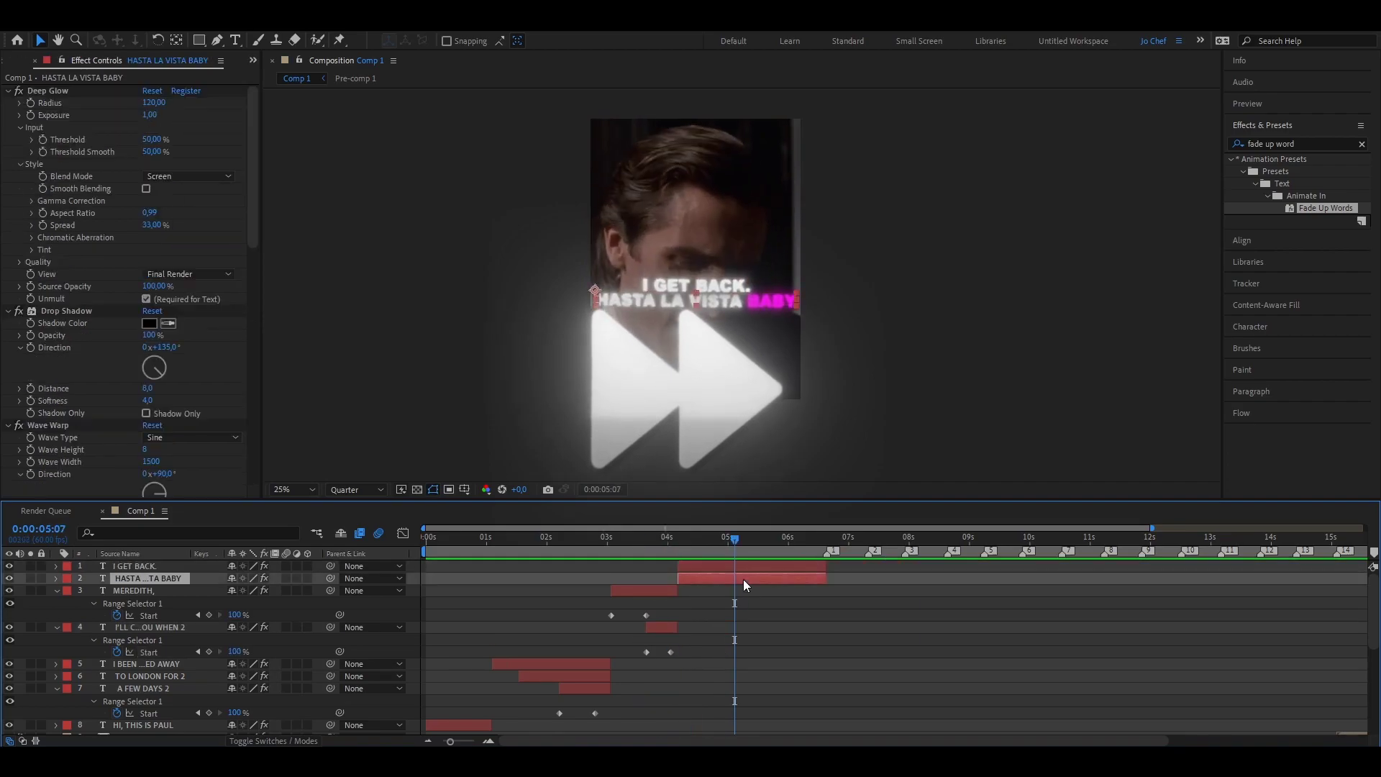
- Apply Fade Up Words to the "I GET BACK." layer and to the "HASTA LA VISTA BABY" layer split at 0:00:05:07
{"action": "left_click_drag", "start_coordinate": [738, 546], "coordinate": [712, 547]}
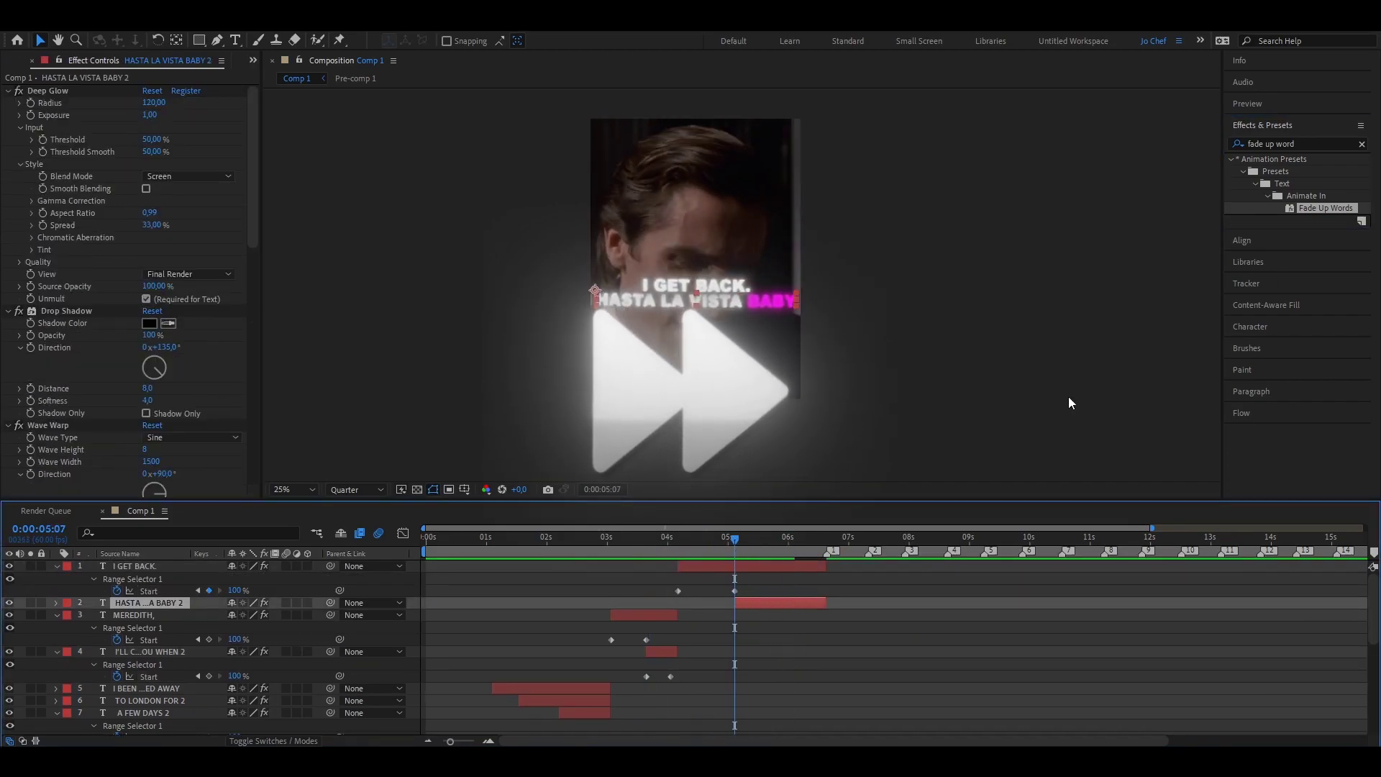
{"action": "double_click", "coordinate": [1325, 208]}
{"action": "left_click", "coordinate": [589, 555]}
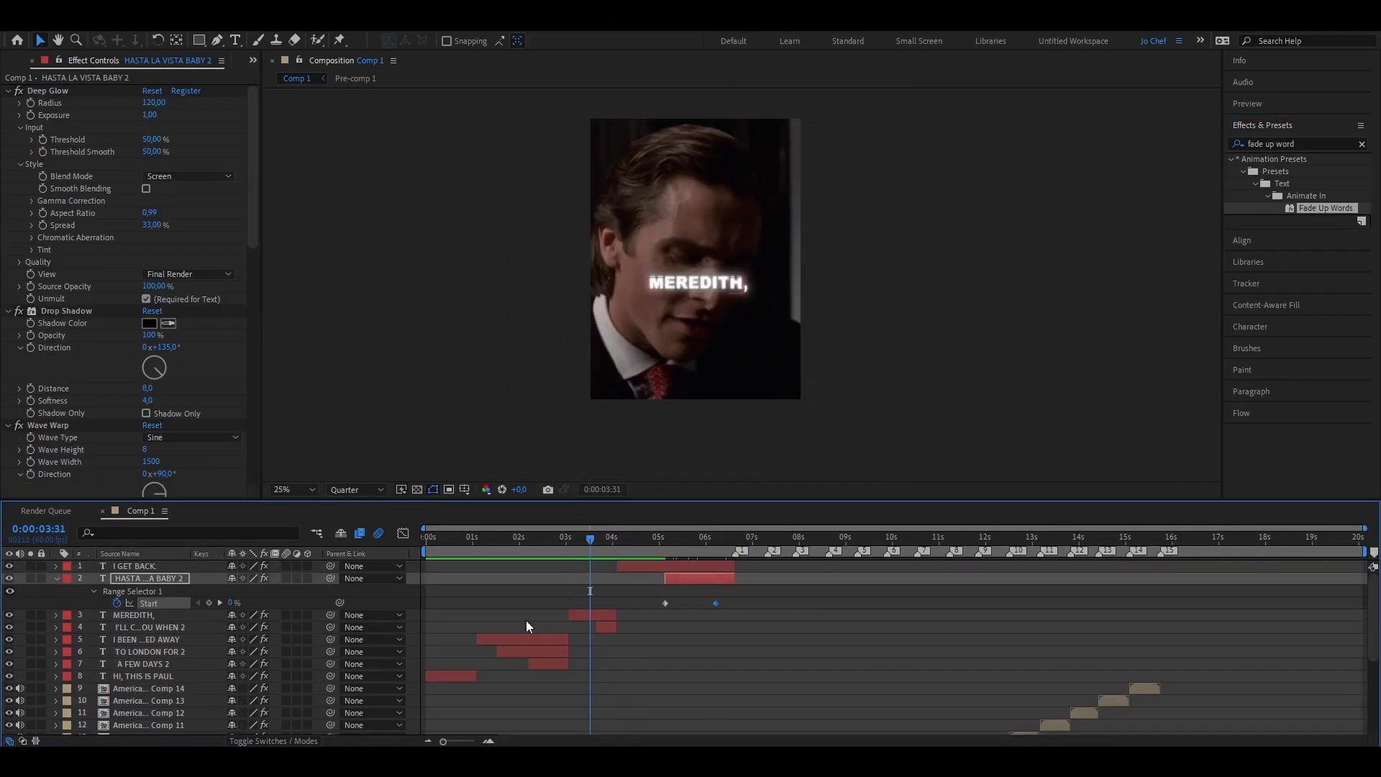
- Pre-compose the greeting text layer on its own
{"action": "left_click", "coordinate": [446, 676]}
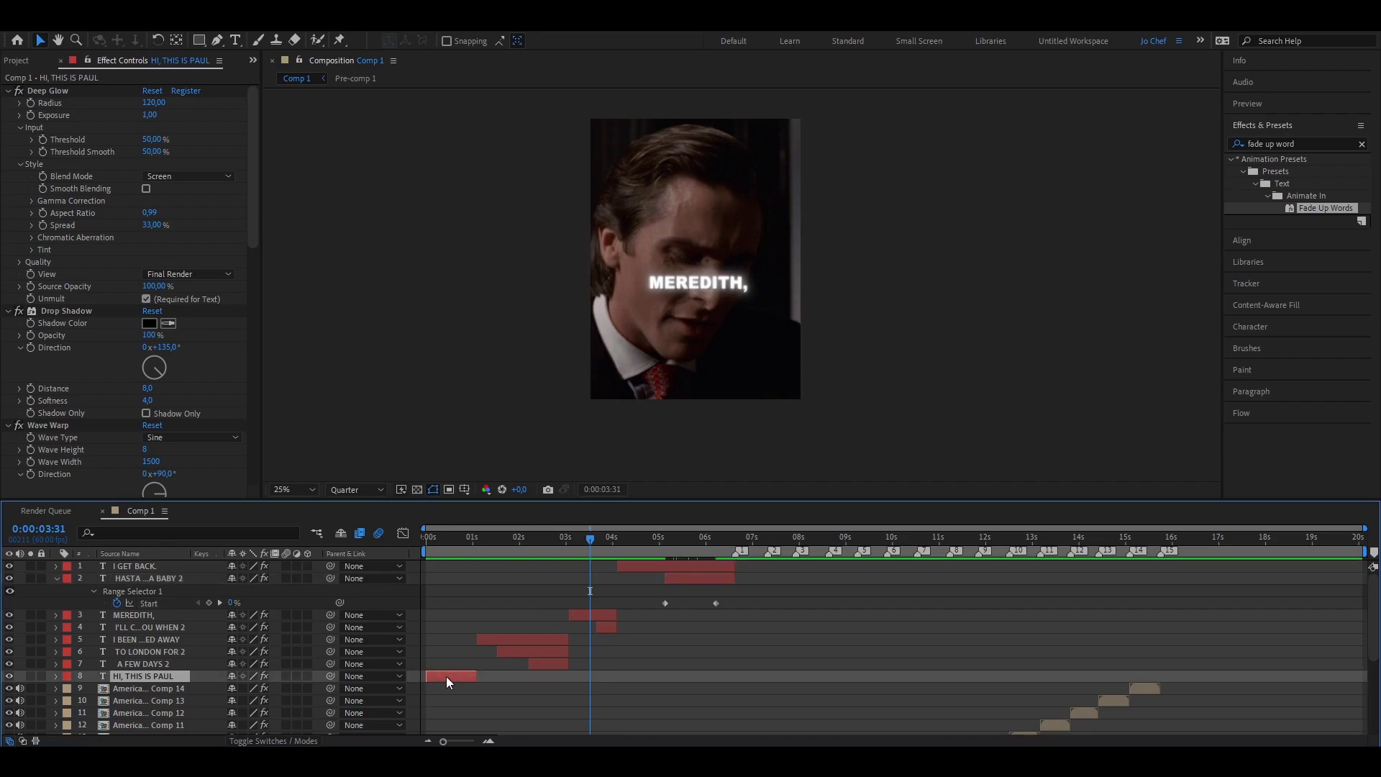
{"action": "key", "text": "ctrl+shift+c"}
{"action": "left_click", "coordinate": [699, 476]}
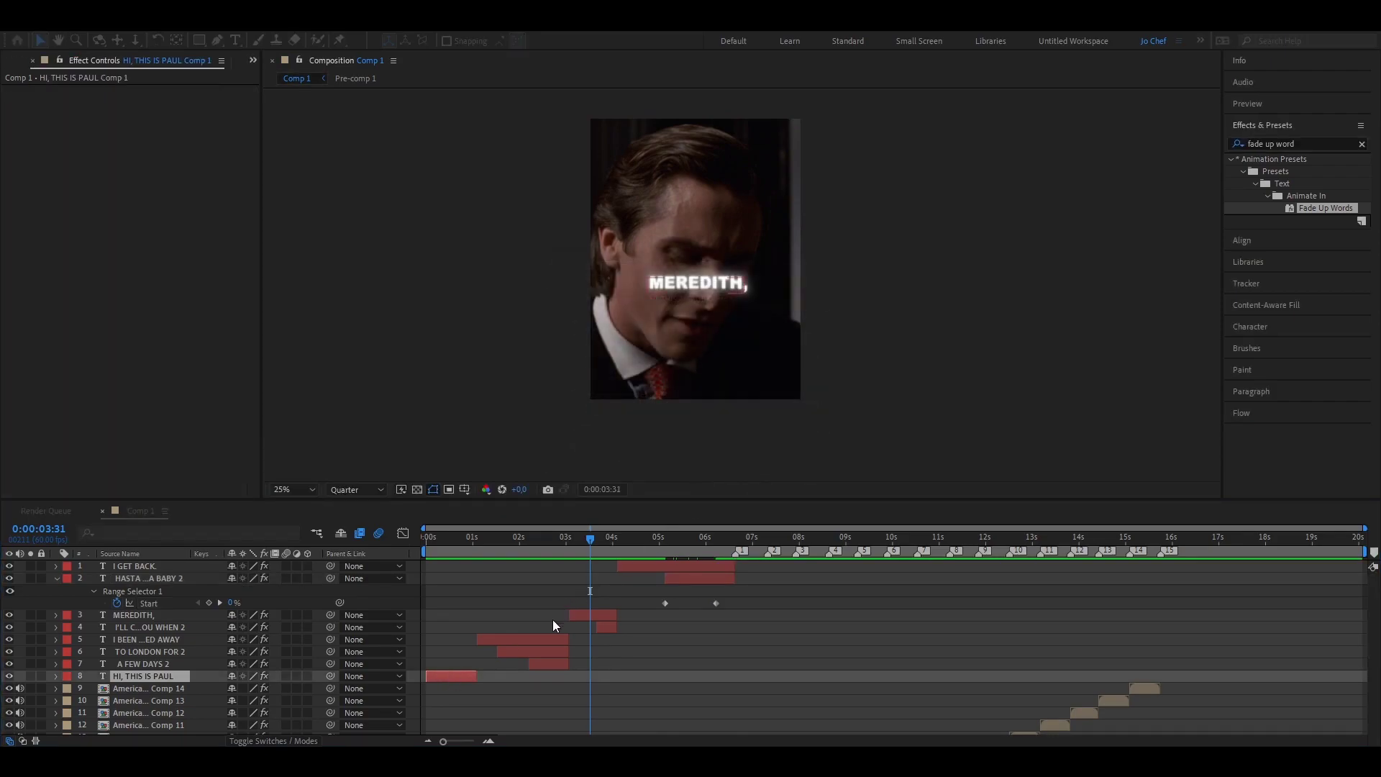
- Pre-compose the three London caption lines together, and likewise group the "I'LL CALL YOU WHEN" lines and the "I GET BACK." lines
{"action": "left_click", "coordinate": [548, 637]}
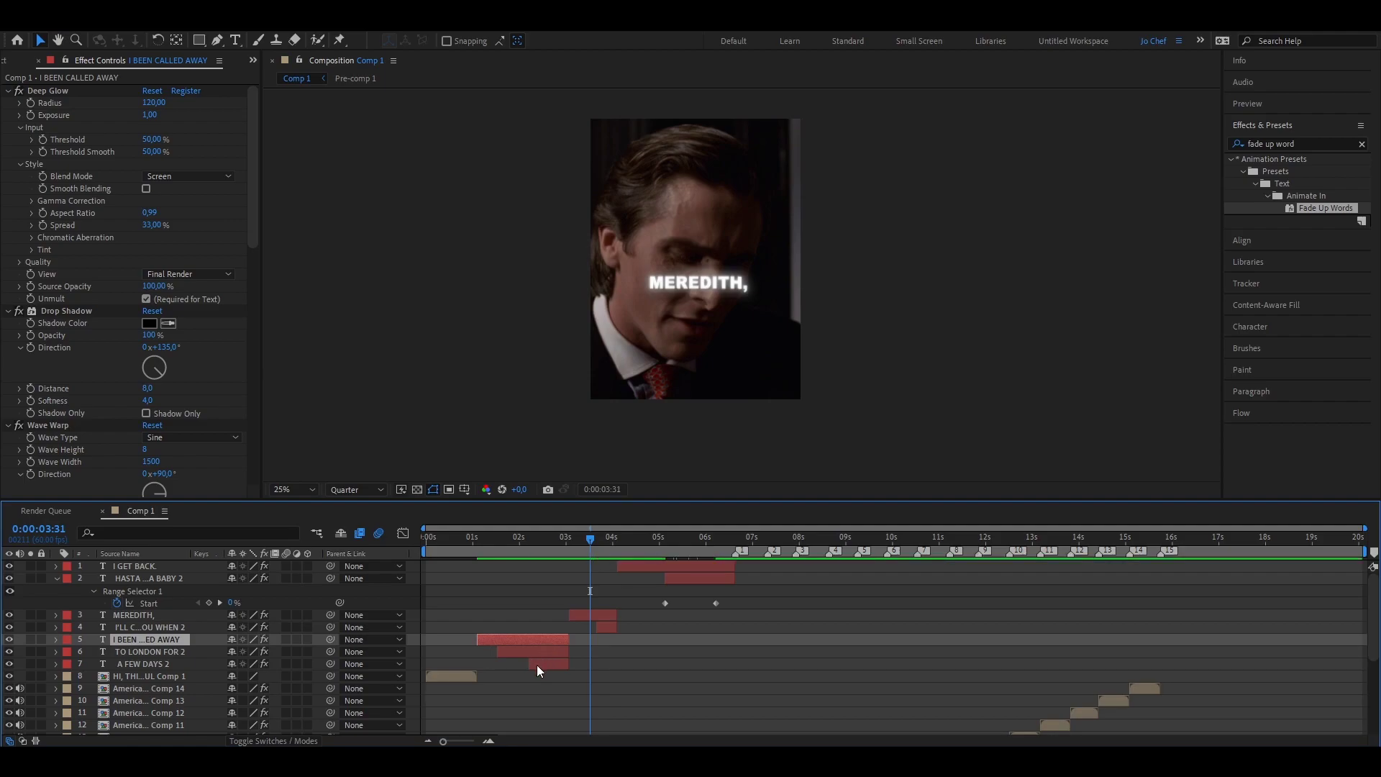
{"action": "left_click", "coordinate": [537, 663], "text": "shift"}
{"action": "right_click", "coordinate": [546, 659]}
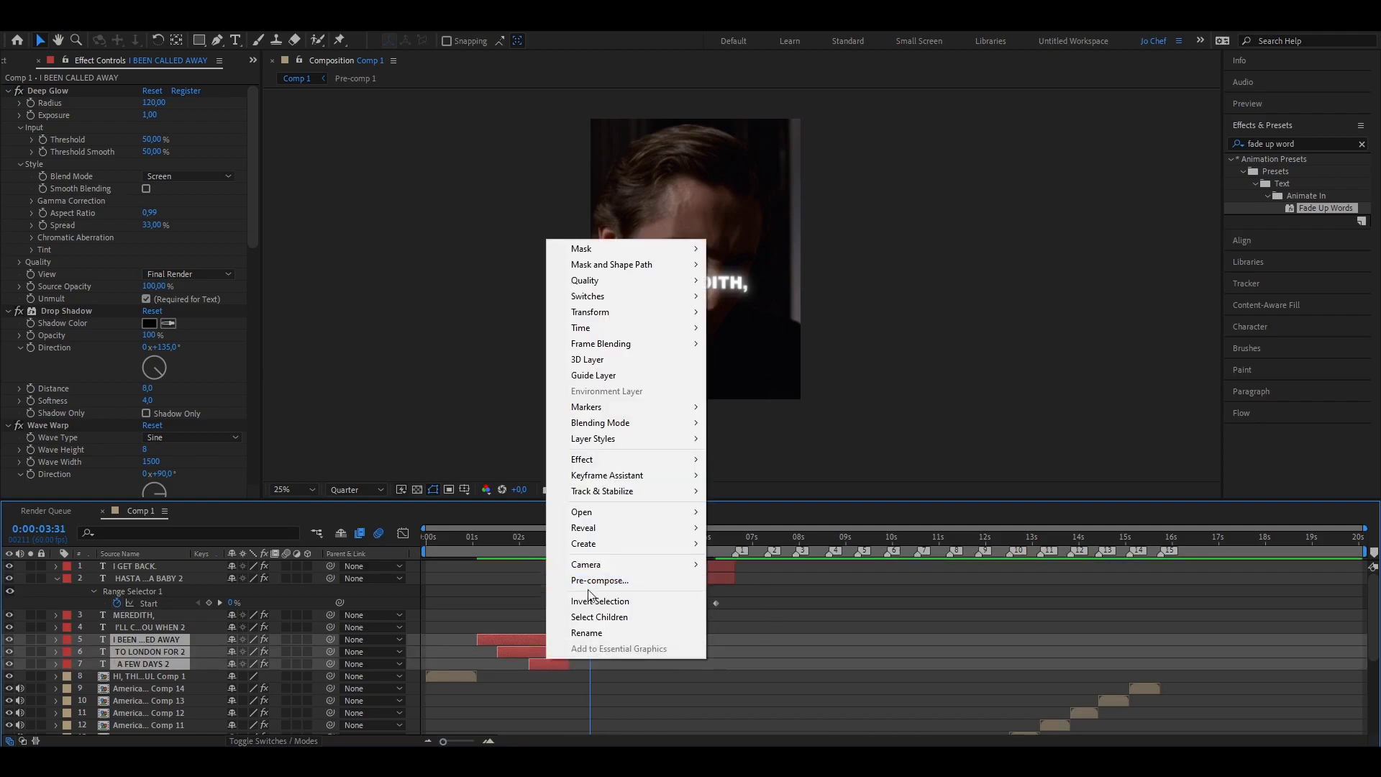
{"action": "left_click", "coordinate": [690, 581]}
{"action": "left_click", "coordinate": [727, 479]}
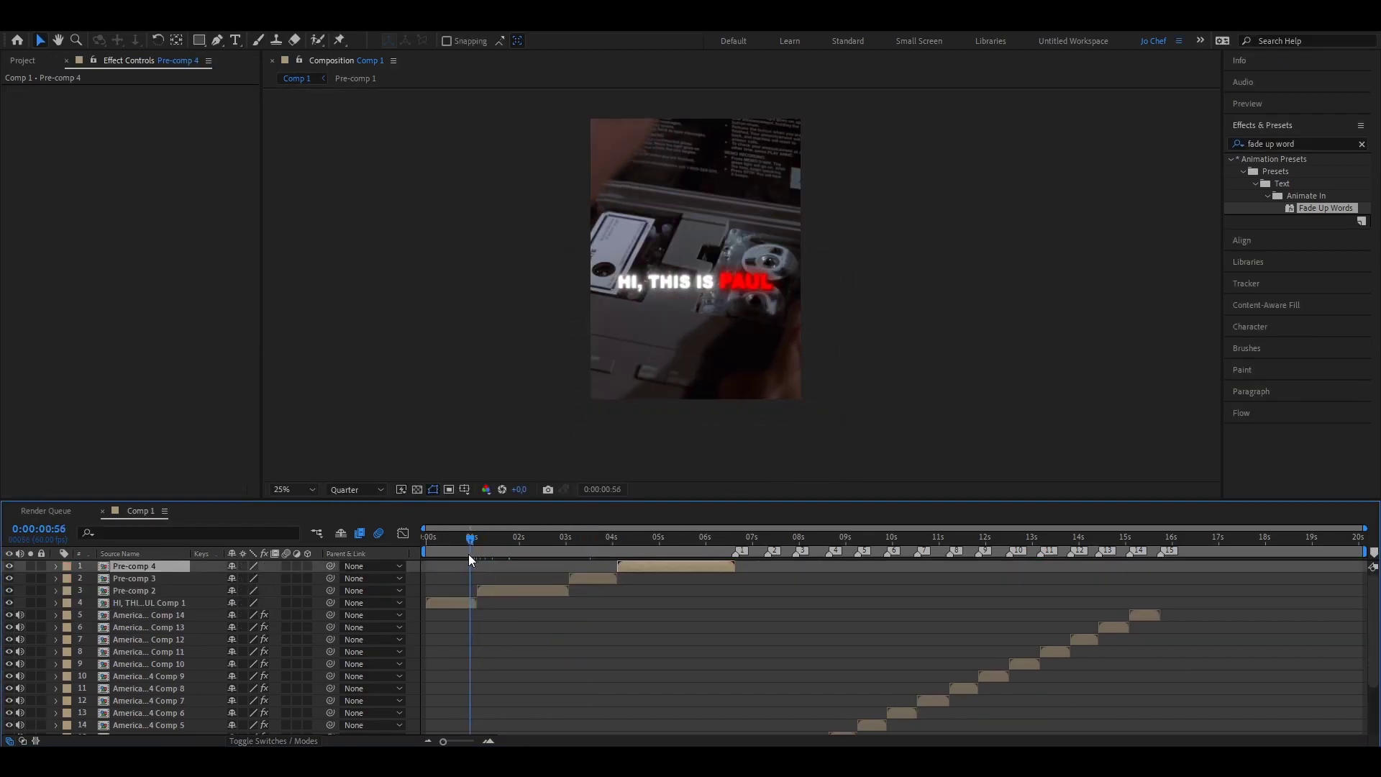
- Keyframe the greeting pre-comp's Opacity to fade from 100% at 0:00:00:57 to 0% at the layer's end, 0:00:01:06
{"action": "left_click_drag", "start_coordinate": [443, 742], "coordinate": [458, 742]}
{"action": "left_click", "coordinate": [510, 545]}
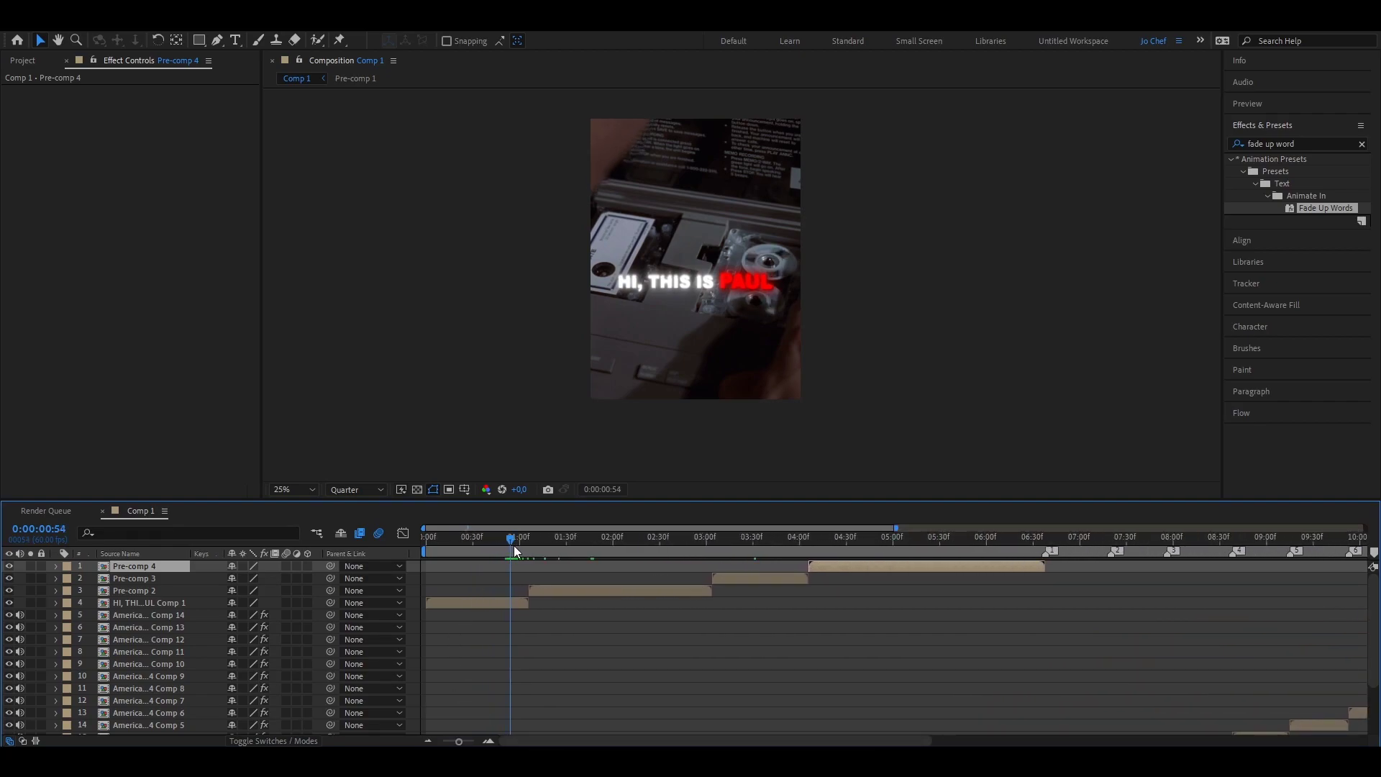
{"action": "left_click", "coordinate": [512, 600]}
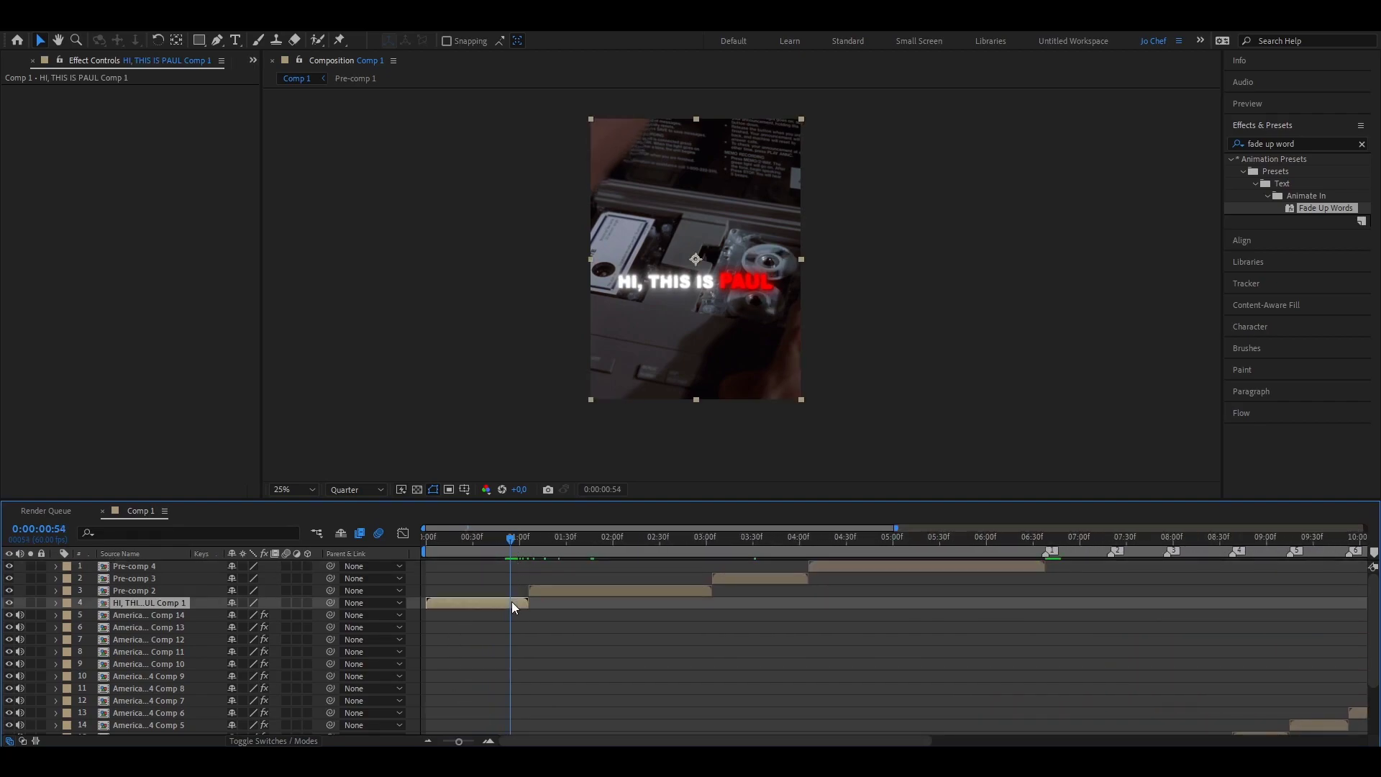
{"action": "key", "text": "t"}
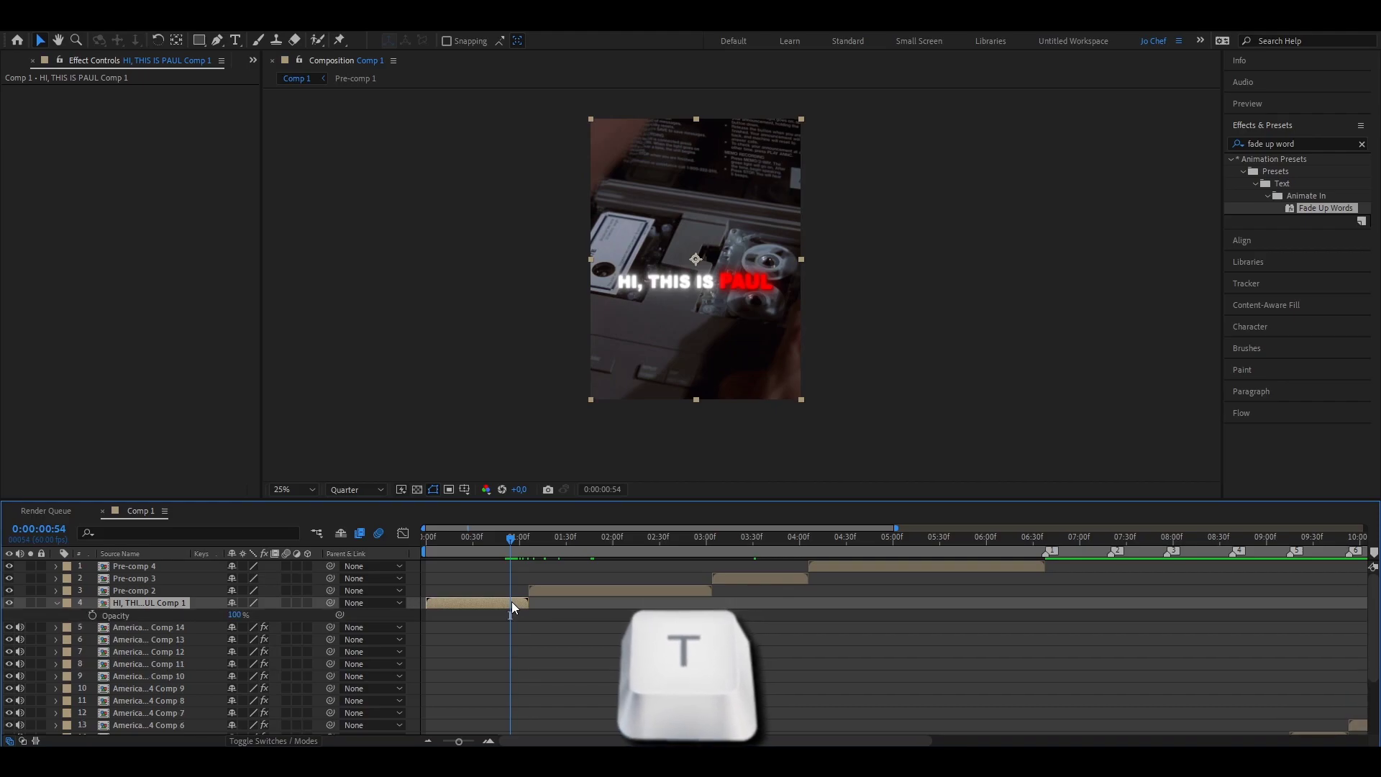
{"action": "left_click", "coordinate": [92, 616]}
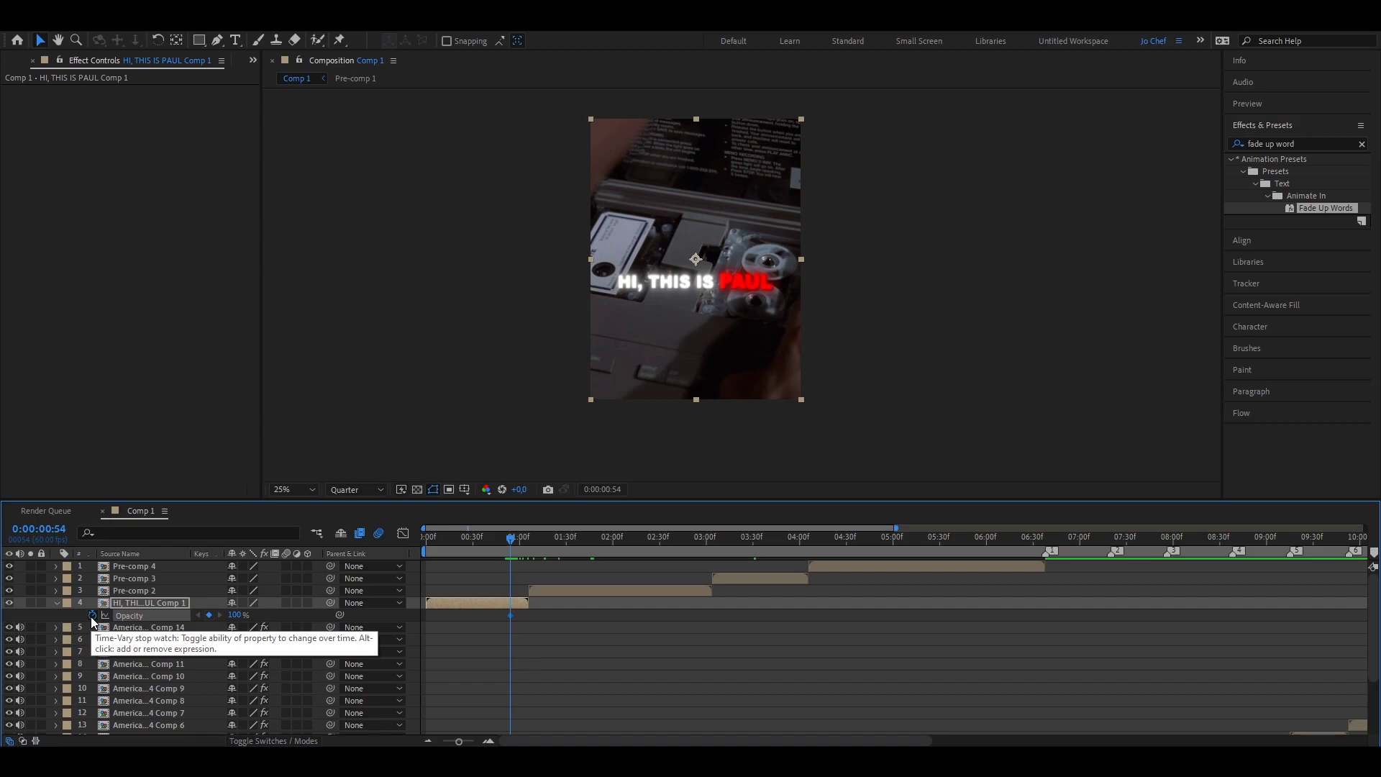
{"action": "mouse_move", "coordinate": [514, 548]}
{"action": "left_mouse_down"}
{"action": "mouse_move", "coordinate": [530, 550]}
{"action": "mouse_move", "coordinate": [513, 564]}
{"action": "left_mouse_up"}
{"action": "left_click_drag", "start_coordinate": [511, 618], "coordinate": [513, 620]}
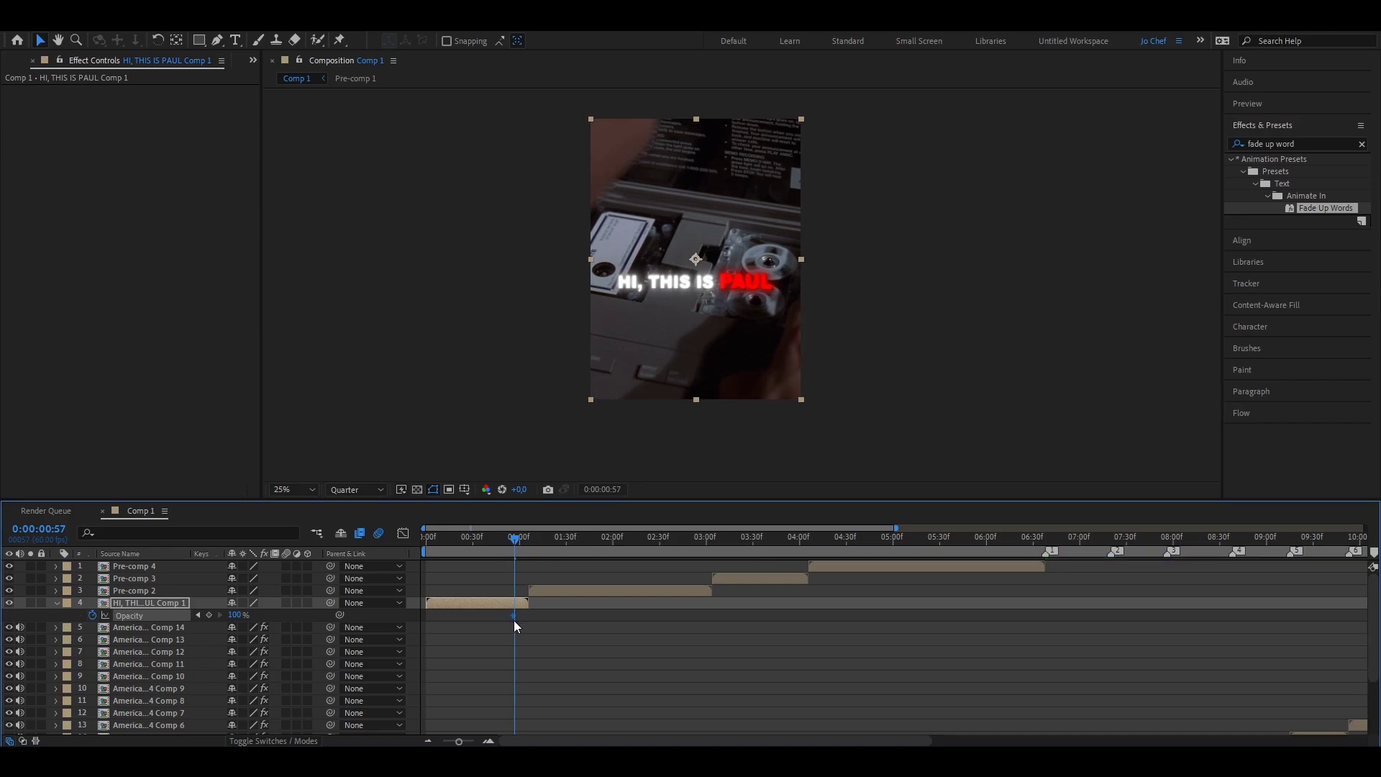
{"action": "left_click_drag", "start_coordinate": [458, 740], "coordinate": [469, 741]}
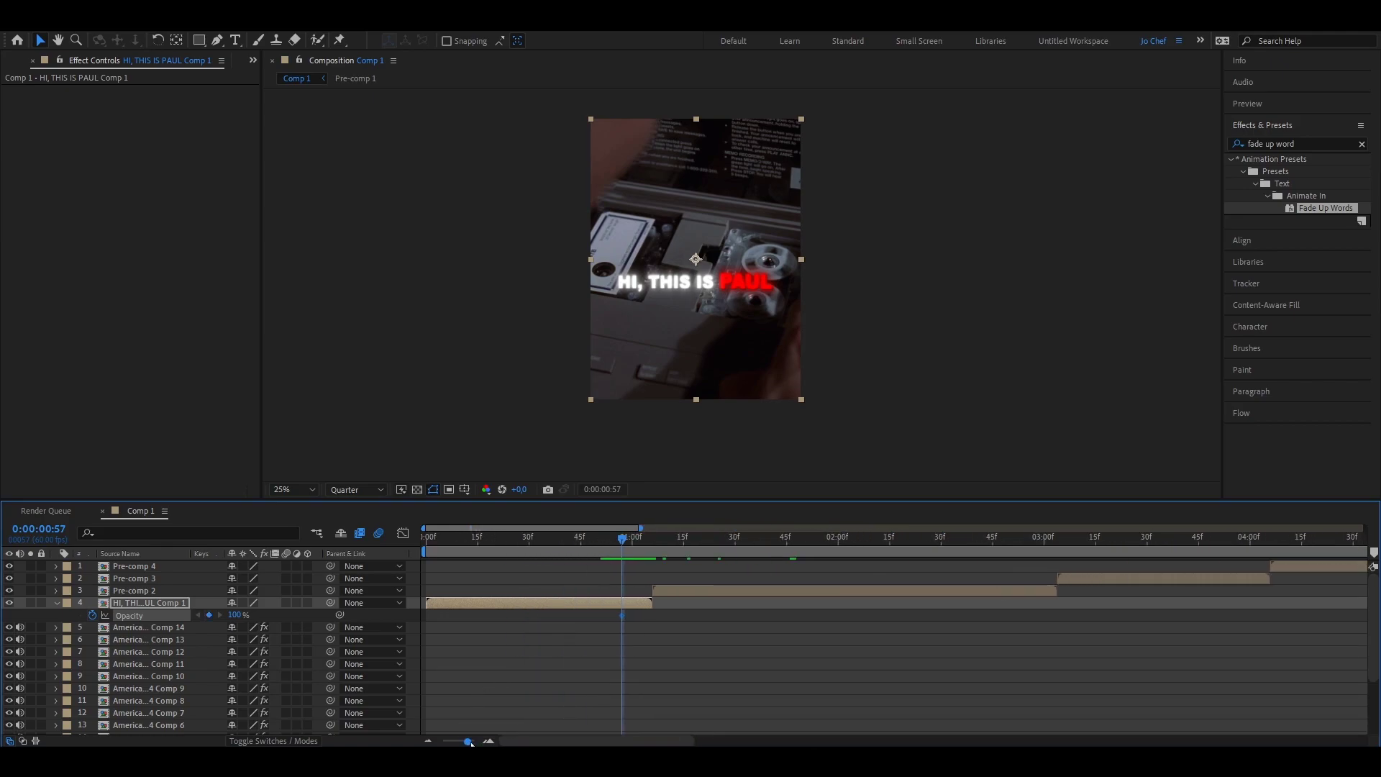
{"action": "left_click_drag", "start_coordinate": [639, 546], "coordinate": [653, 553]}
{"action": "left_click_drag", "start_coordinate": [235, 615], "coordinate": [129, 623]}
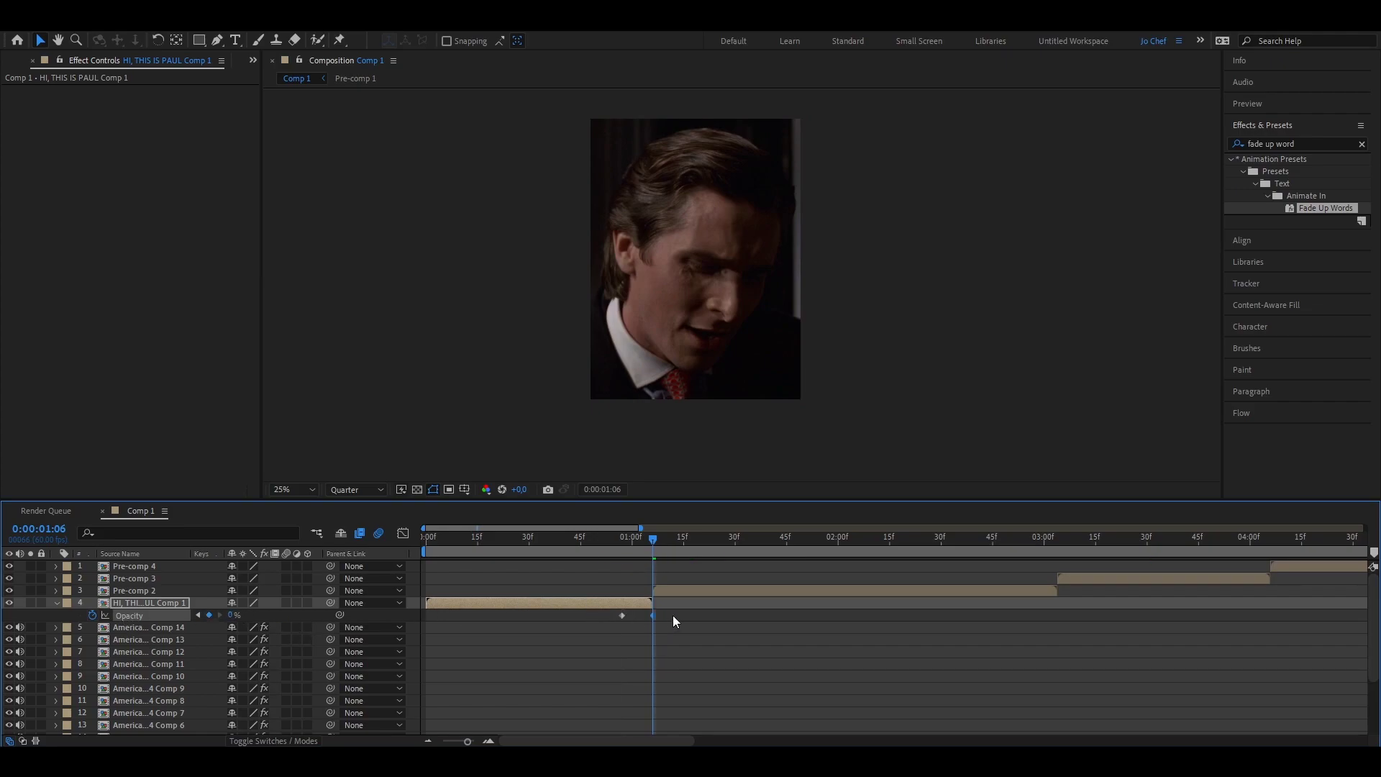
- Copy the two fade-out Opacity keyframes to the end of Pre-comp 2, then collapse the layers' properties and return to the composition's start
{"action": "left_click_drag", "start_coordinate": [672, 615], "coordinate": [584, 629]}
{"action": "left_click", "coordinate": [1016, 545]}
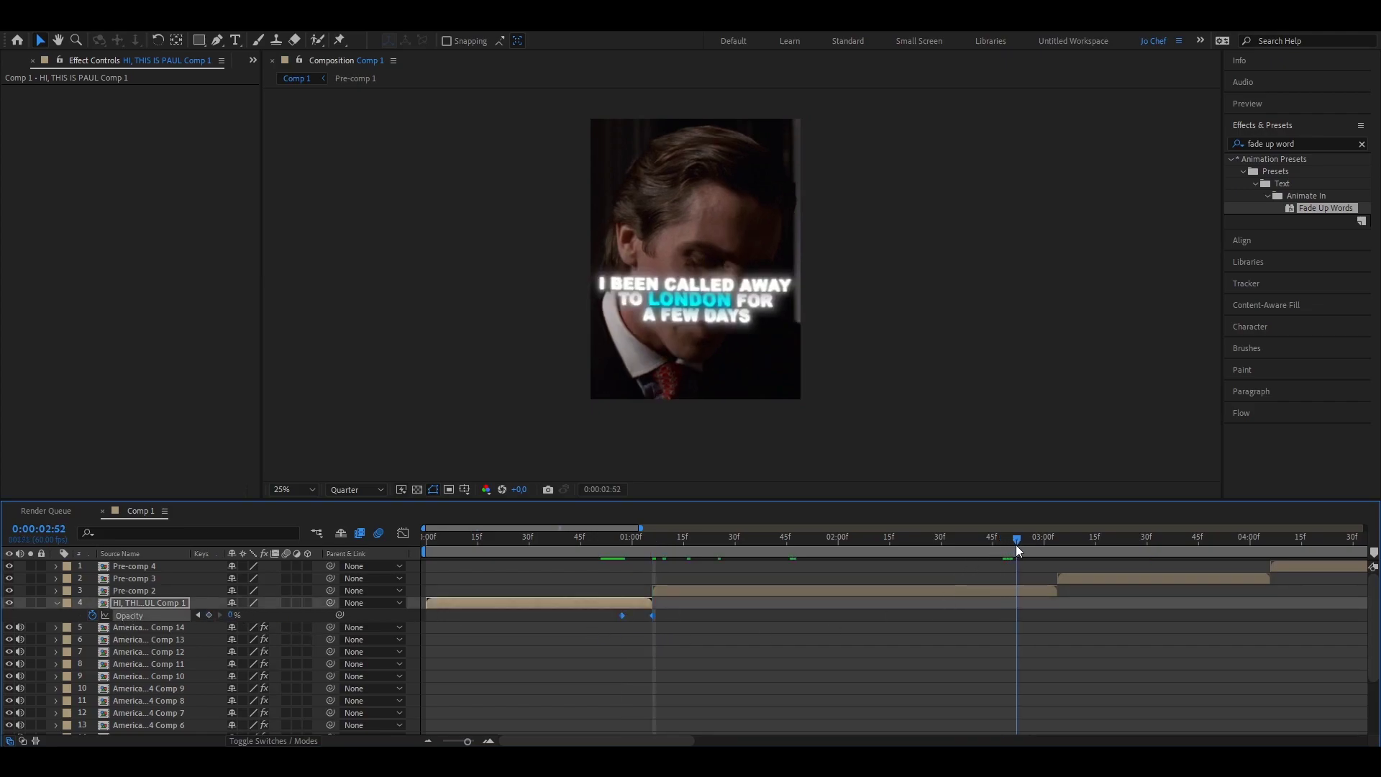
{"action": "left_click", "coordinate": [1010, 592]}
{"action": "key", "text": "ctrl+v"}
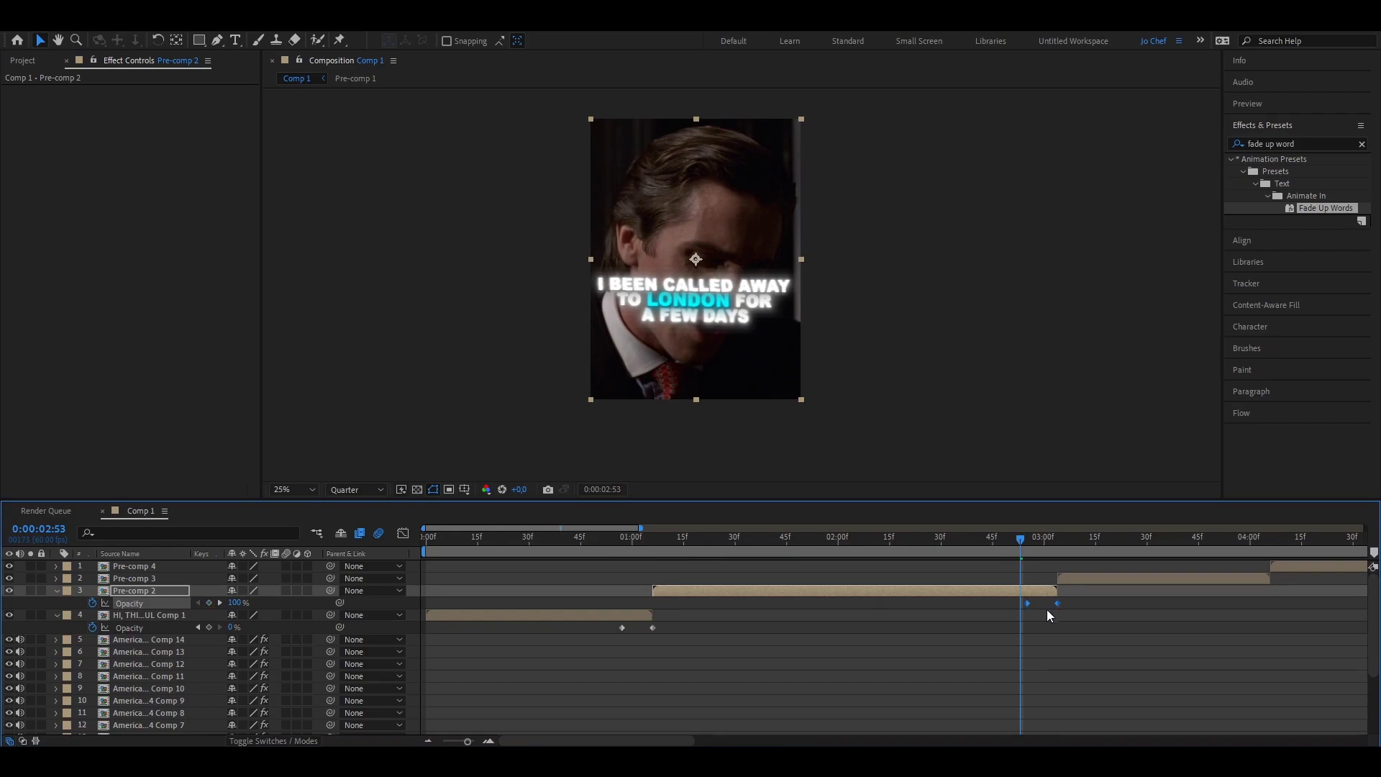
{"action": "key", "text": "ctrl+a"}
{"action": "key", "text": "u"}
{"action": "key", "text": "minus"}
{"action": "key", "text": "minus"}
{"action": "key", "text": "Home"}
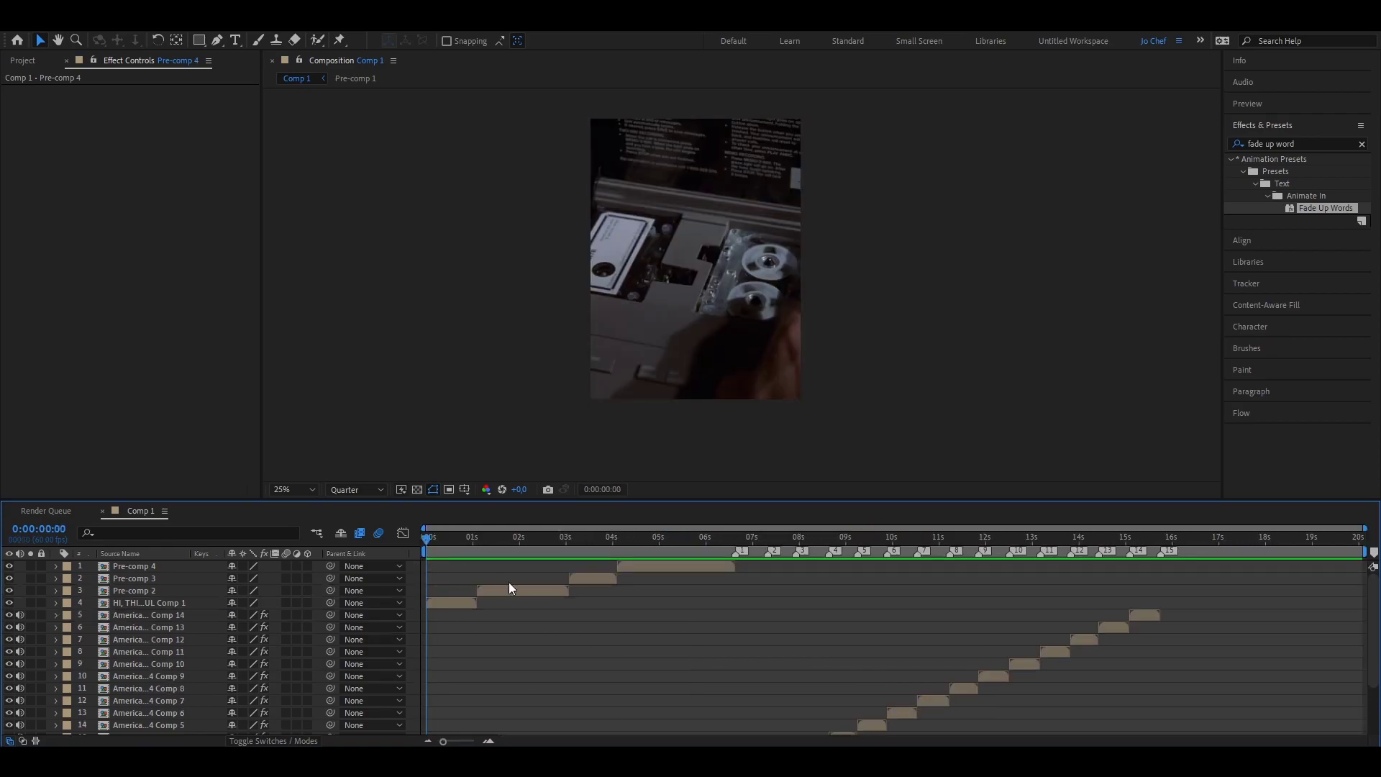
- Pre-compose all fourteen American Psycho clip layers, Comp 1 through Comp 14, into Pre-comp 5
{"action": "scroll", "coordinate": [565, 638], "scroll_direction": "down", "scroll_amount": 3}
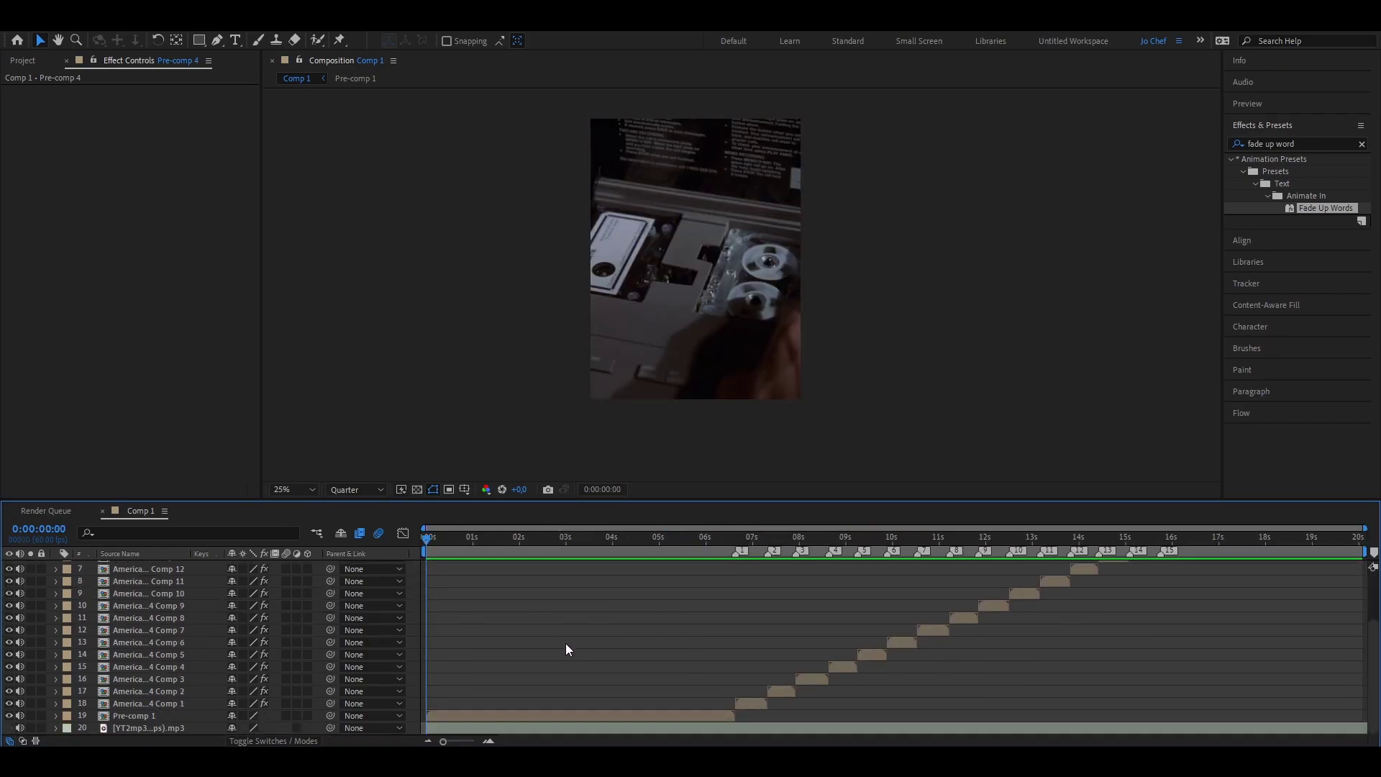
{"action": "scroll", "coordinate": [599, 646], "scroll_direction": "up", "scroll_amount": 3}
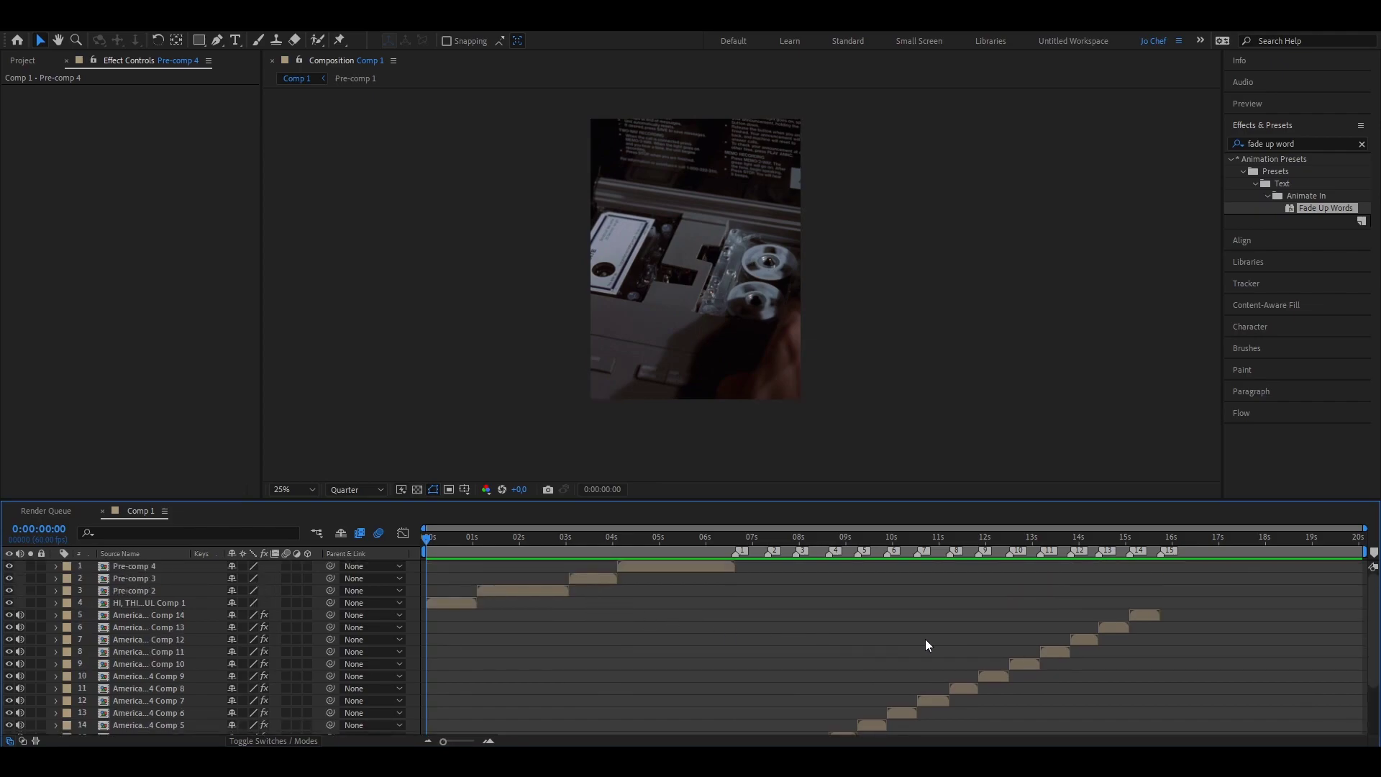
{"action": "scroll", "coordinate": [1100, 642], "scroll_direction": "down", "scroll_amount": 2}
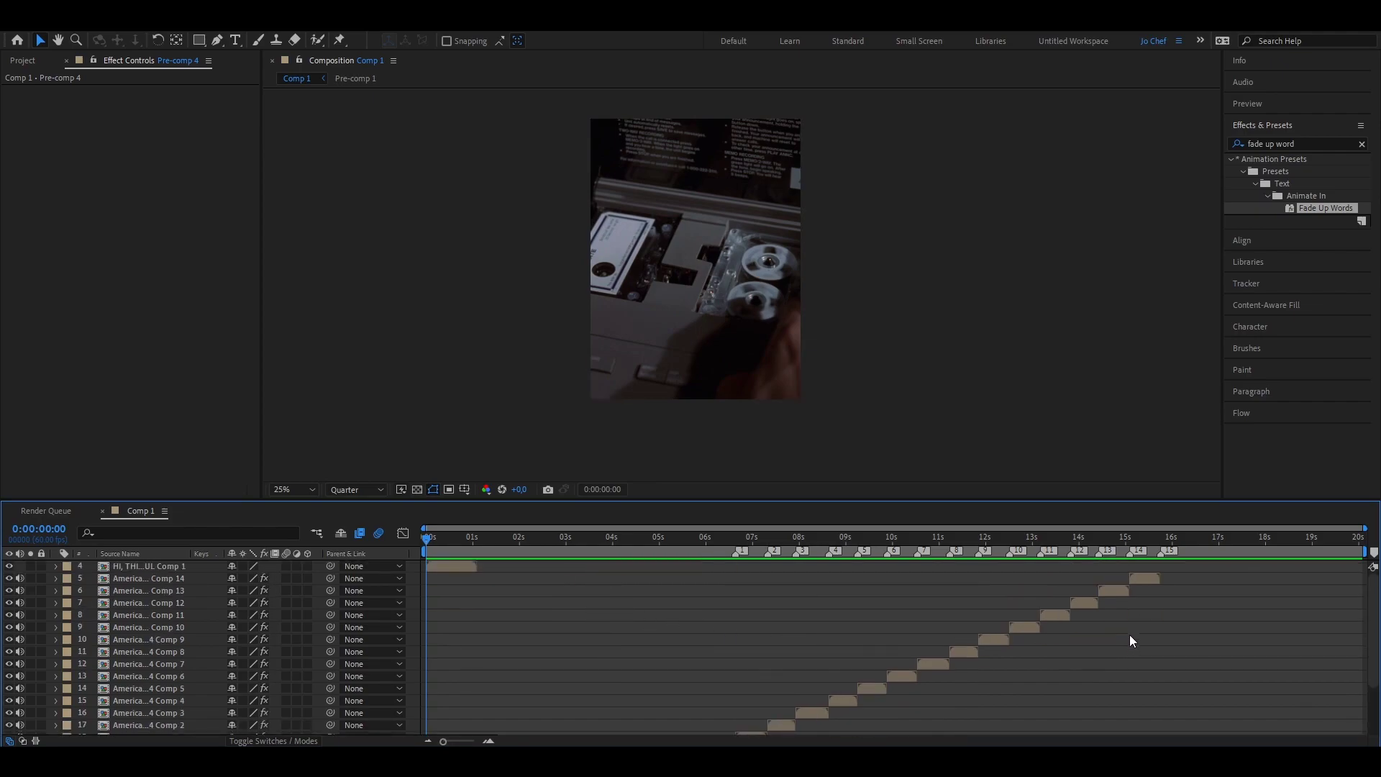
{"action": "left_click", "coordinate": [1149, 583]}
{"action": "scroll", "coordinate": [801, 675], "scroll_direction": "down", "scroll_amount": 3}
{"action": "left_click", "coordinate": [758, 701], "text": "shift"}
{"action": "key", "text": "ctrl+shift+c"}
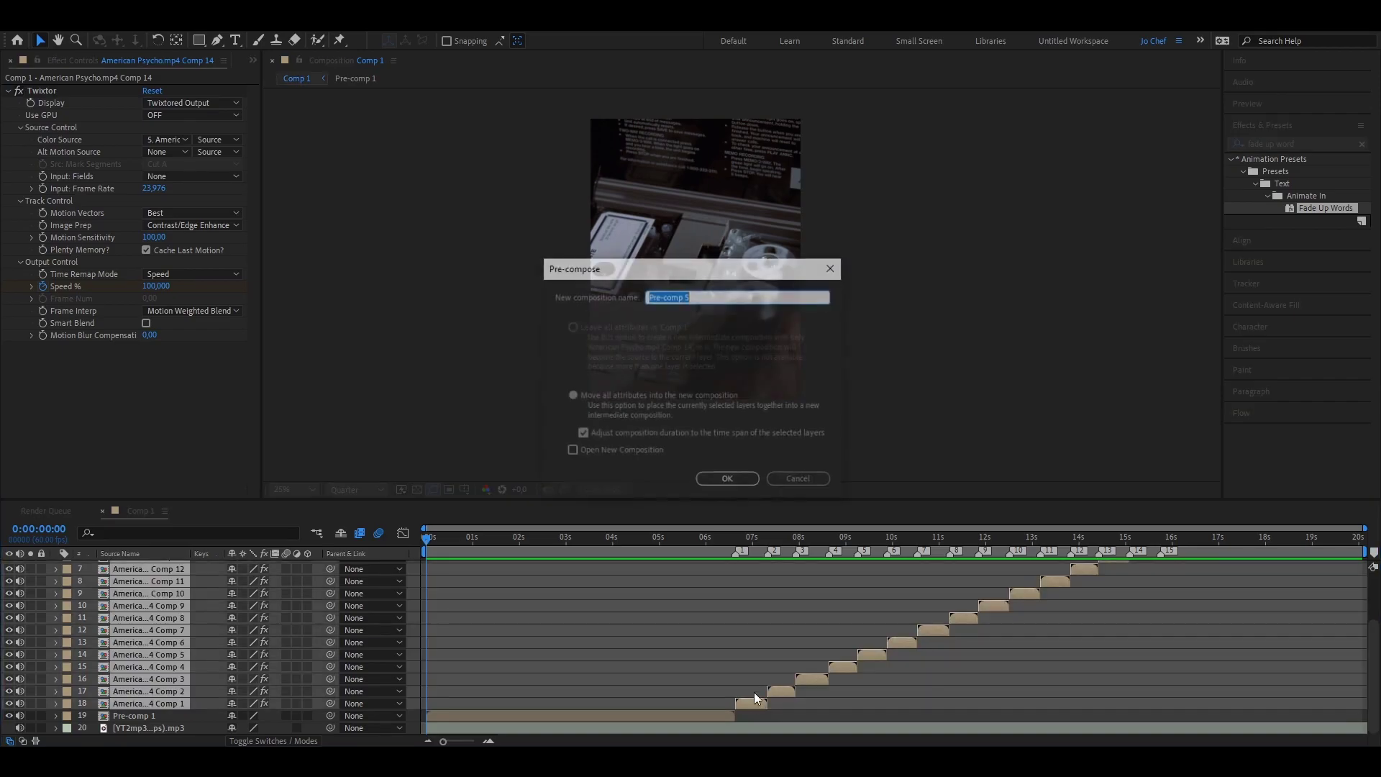
{"action": "left_click", "coordinate": [711, 480]}
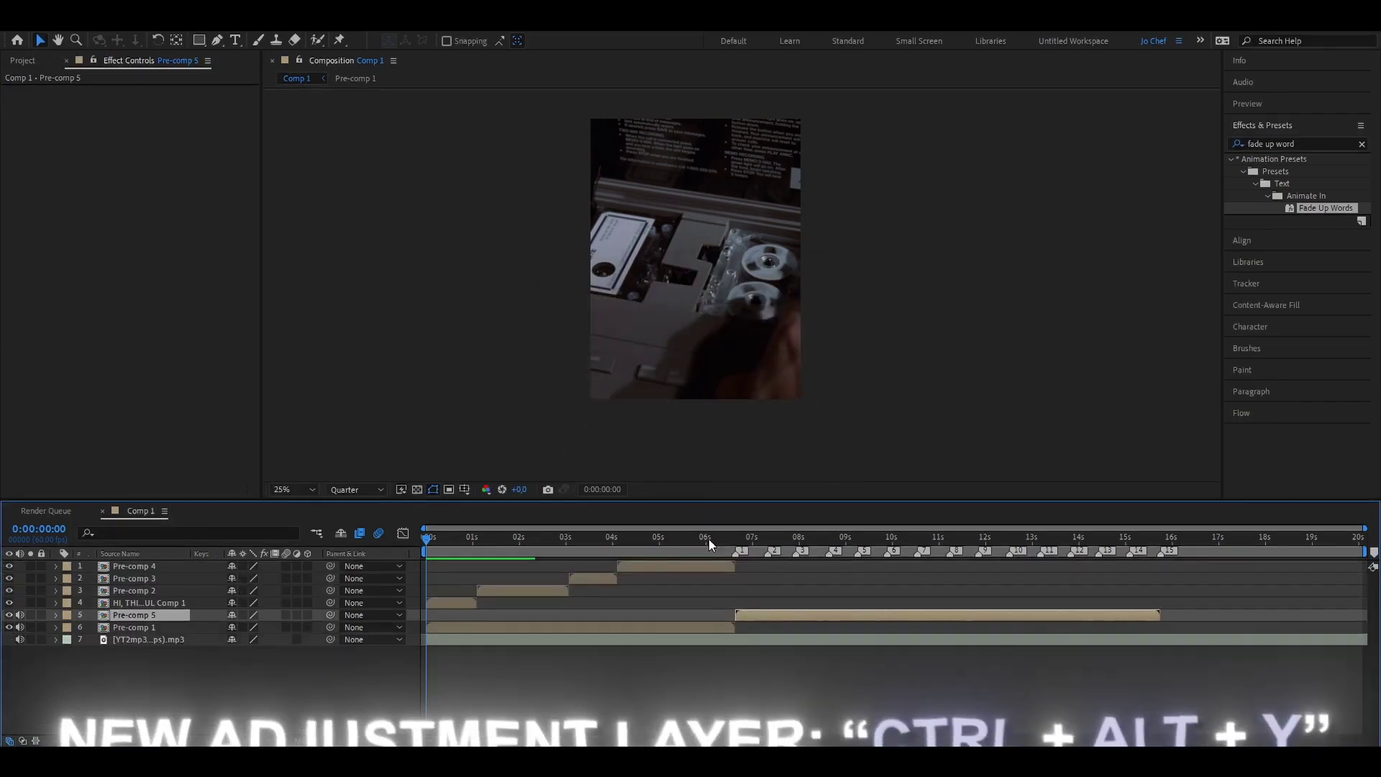
- Create three adjustment layers directly above the pre-composed clips and below the caption pre-comps
{"action": "key", "text": "ctrl+alt+y"}
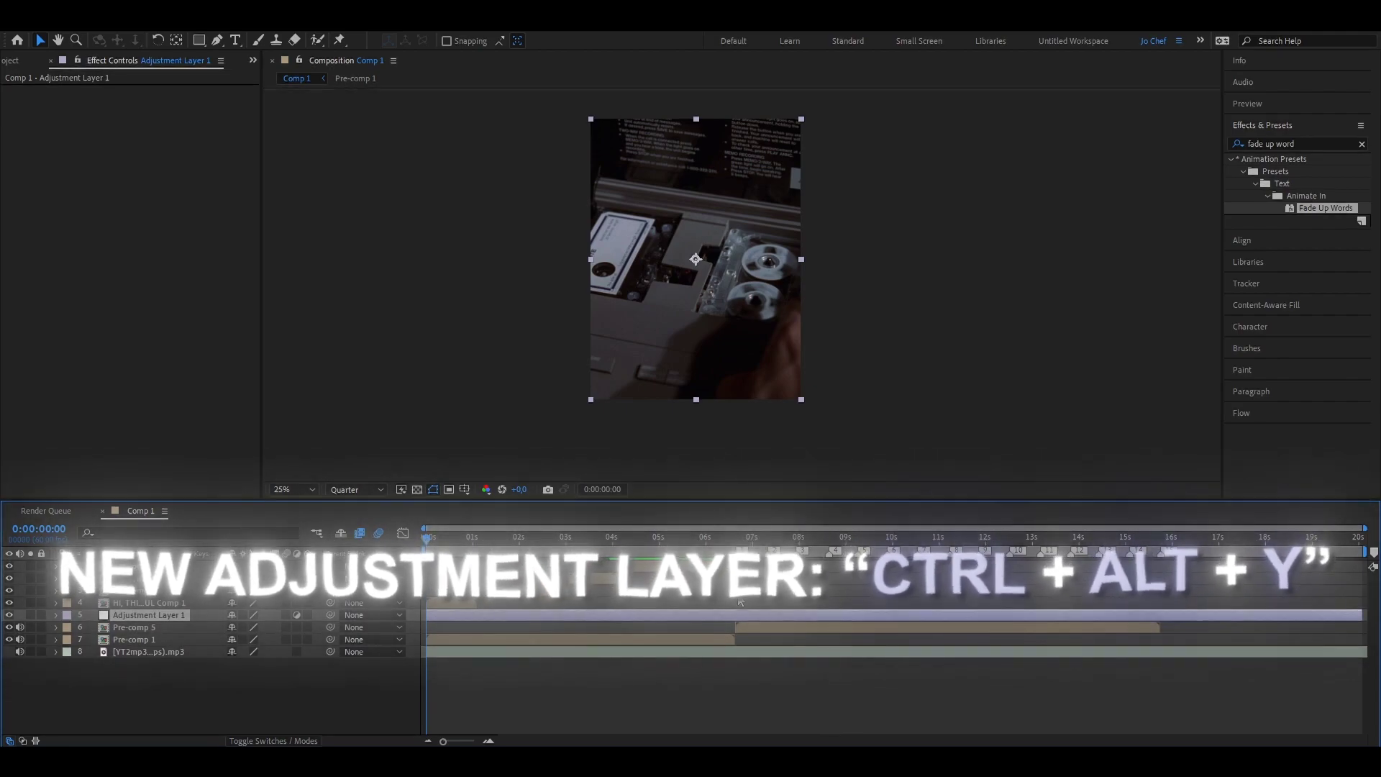
{"action": "key", "text": "ctrl+alt+y"}
{"action": "key", "text": "ctrl+alt+y"}
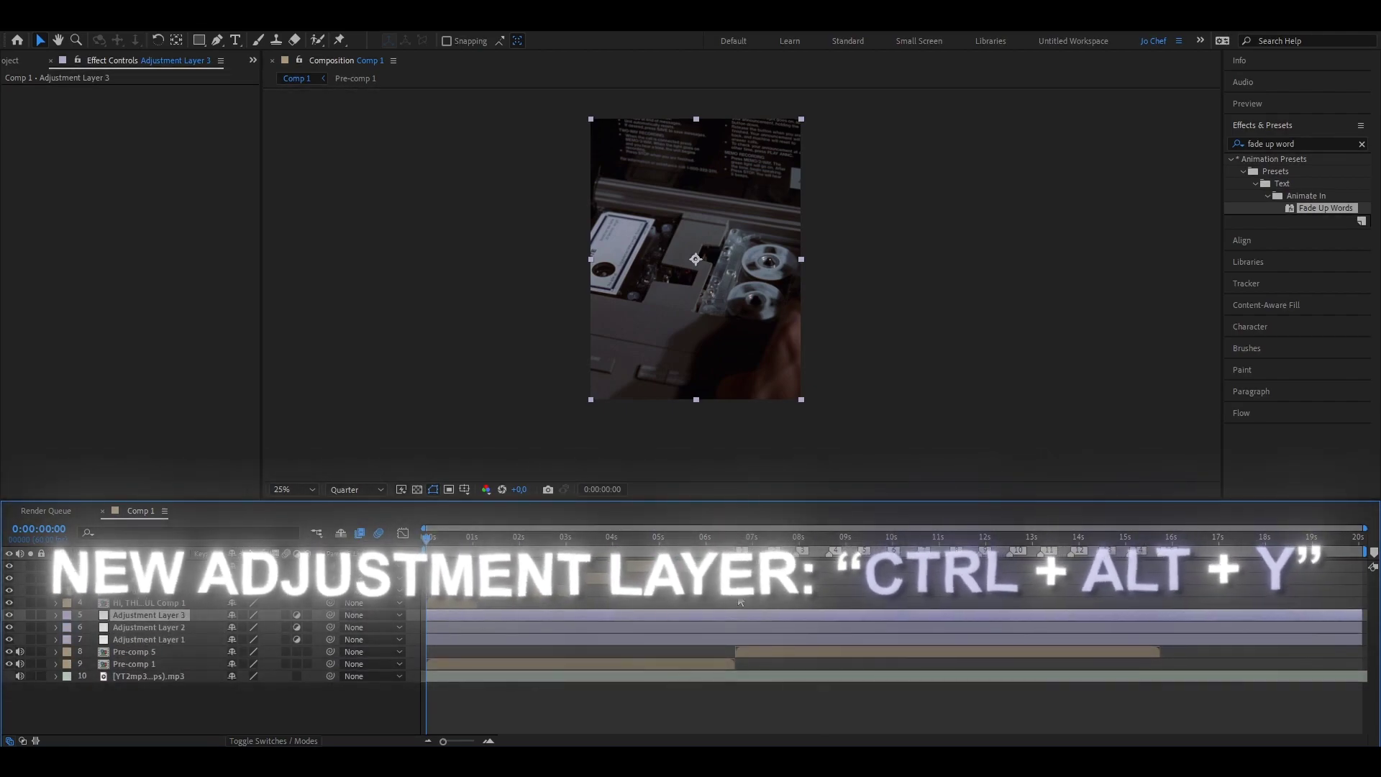
- Delete the uppermost adjustment layer and create a new adjustment layer in its place
{"action": "key", "text": "Delete"}
{"action": "left_click", "coordinate": [126, 29]}
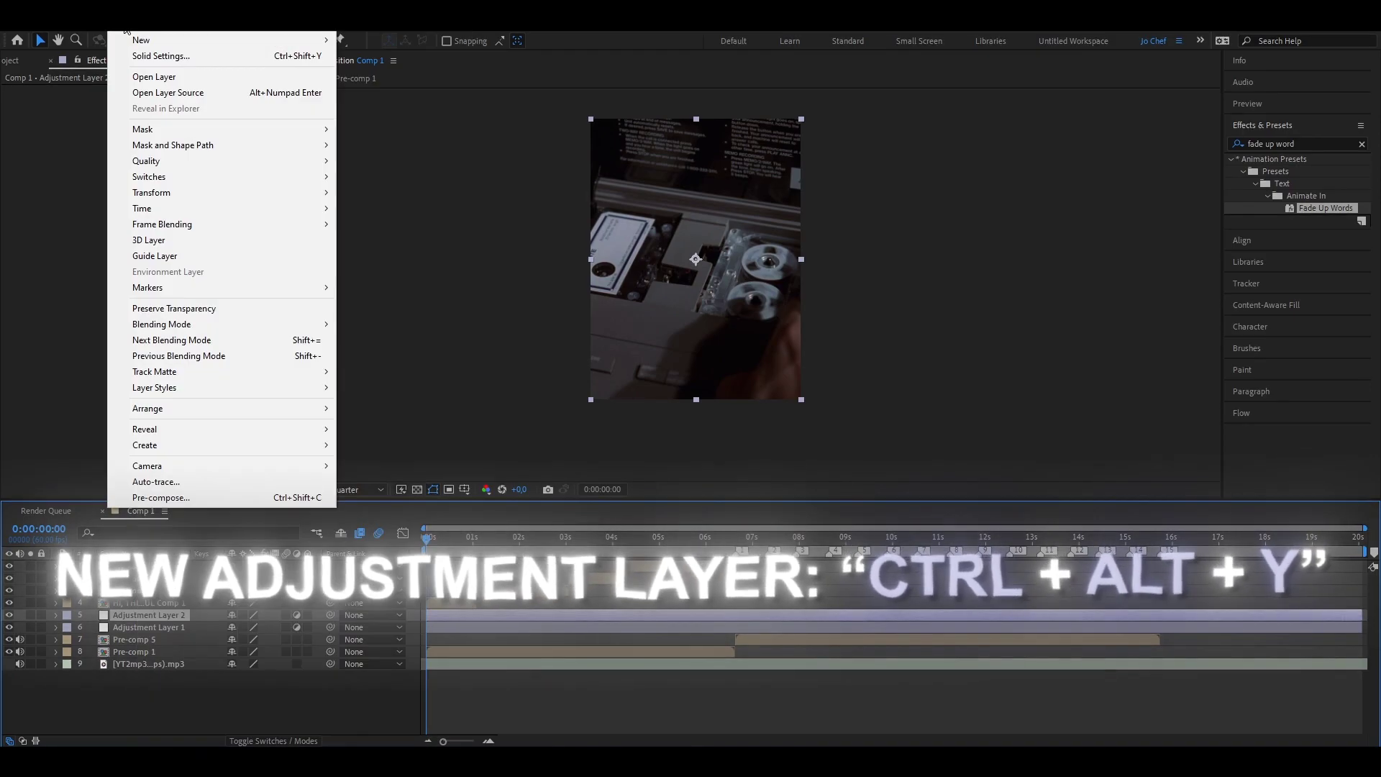
{"action": "left_click", "coordinate": [126, 29]}
{"action": "left_click", "coordinate": [125, 29]}
{"action": "mouse_move", "coordinate": [215, 39]}
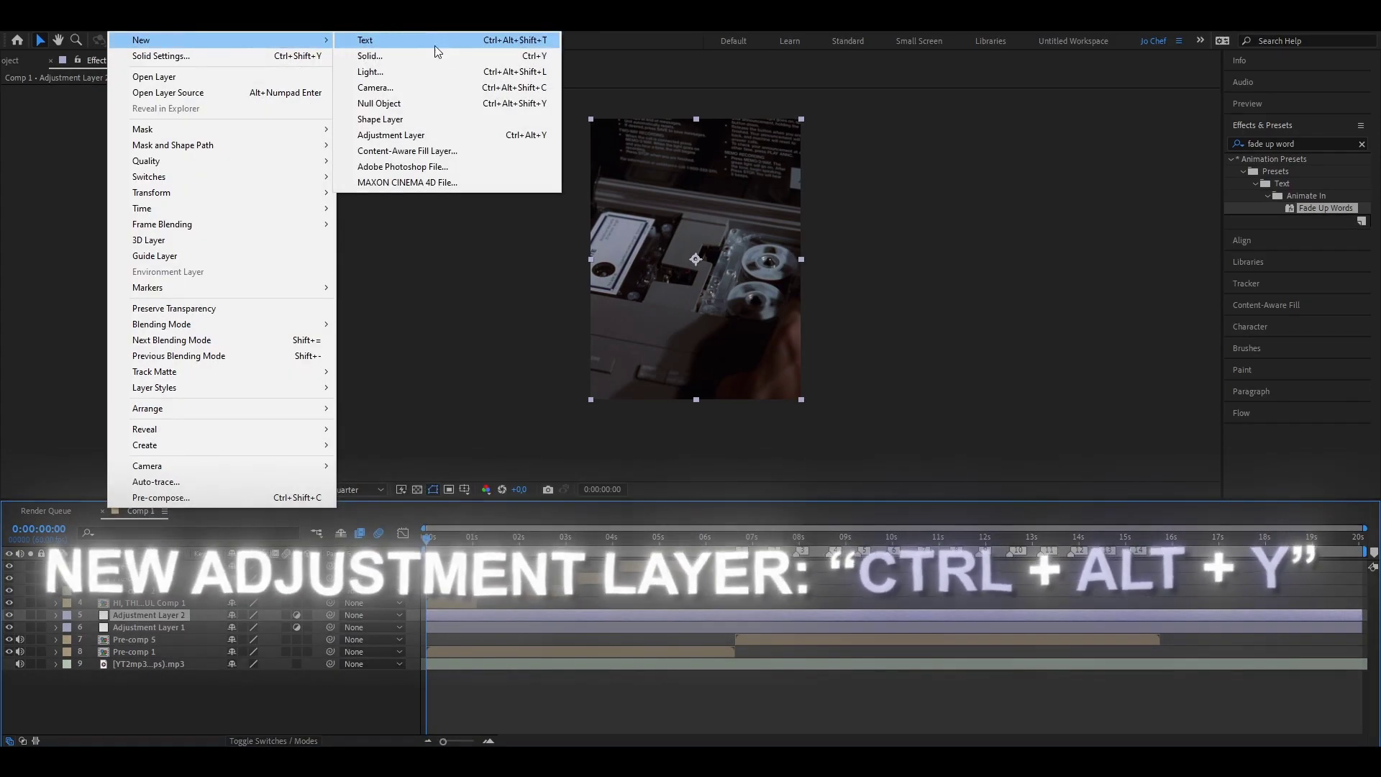
{"action": "left_click", "coordinate": [403, 136]}
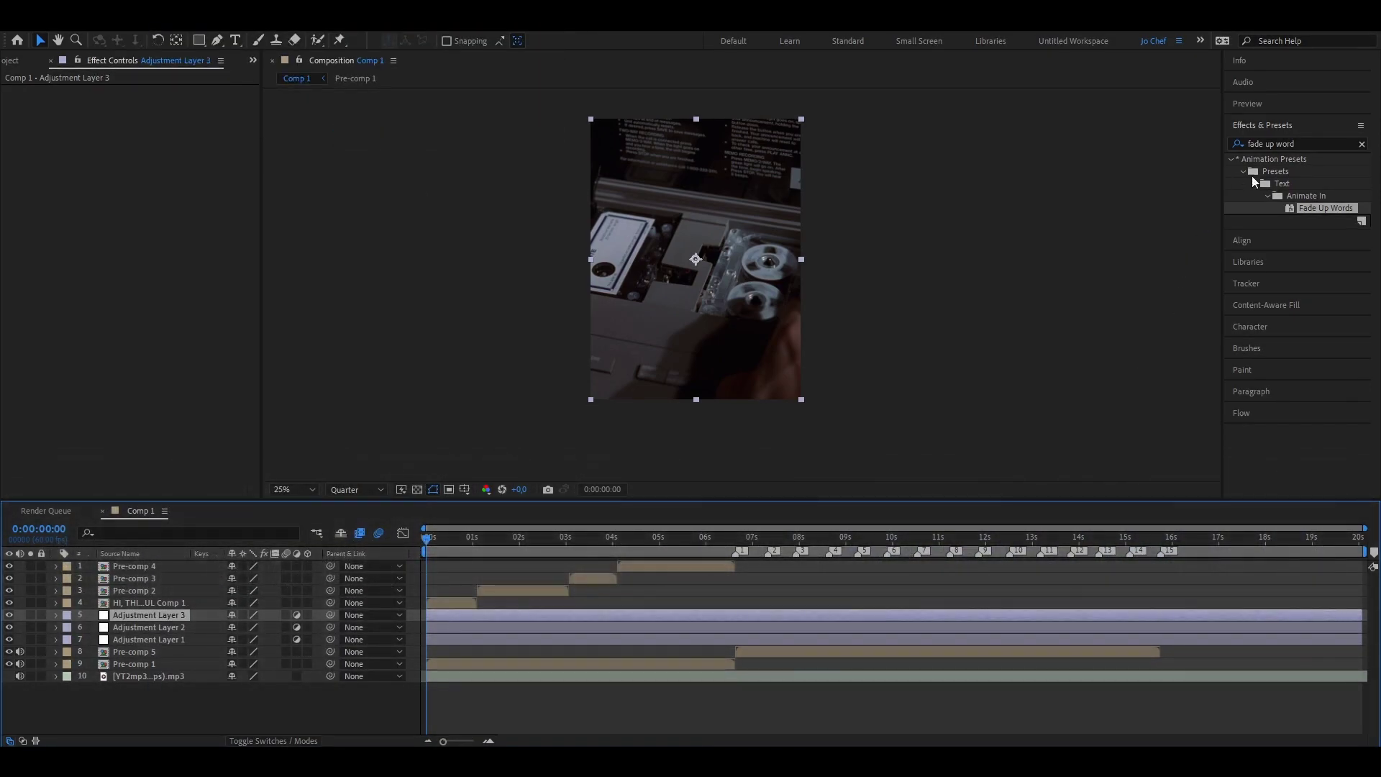
- Search the effects for s_flicker and apply S_Flicker to Adjustment Layer 3
{"action": "left_click", "coordinate": [1239, 138]}
{"action": "type", "text": "s_flicker"}
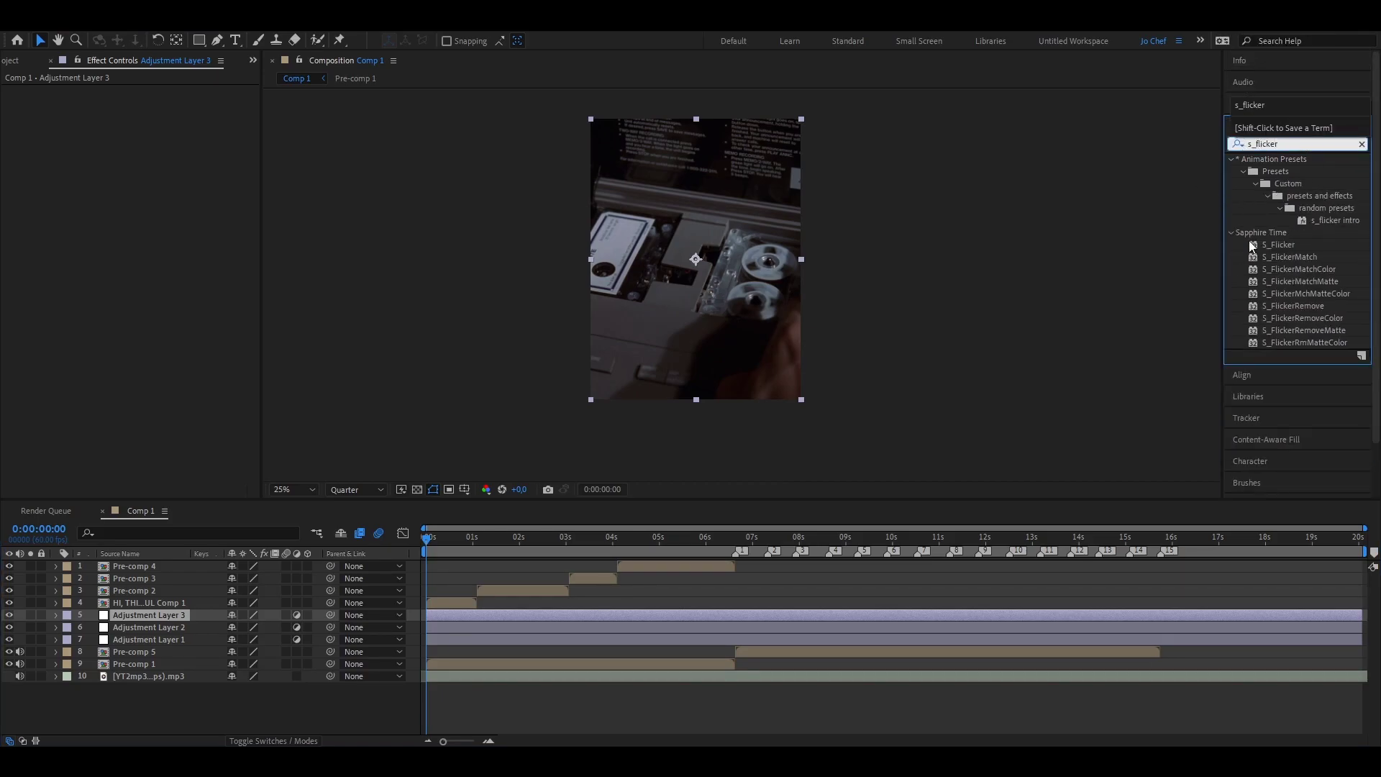
{"action": "left_click_drag", "start_coordinate": [1252, 246], "coordinate": [564, 614]}
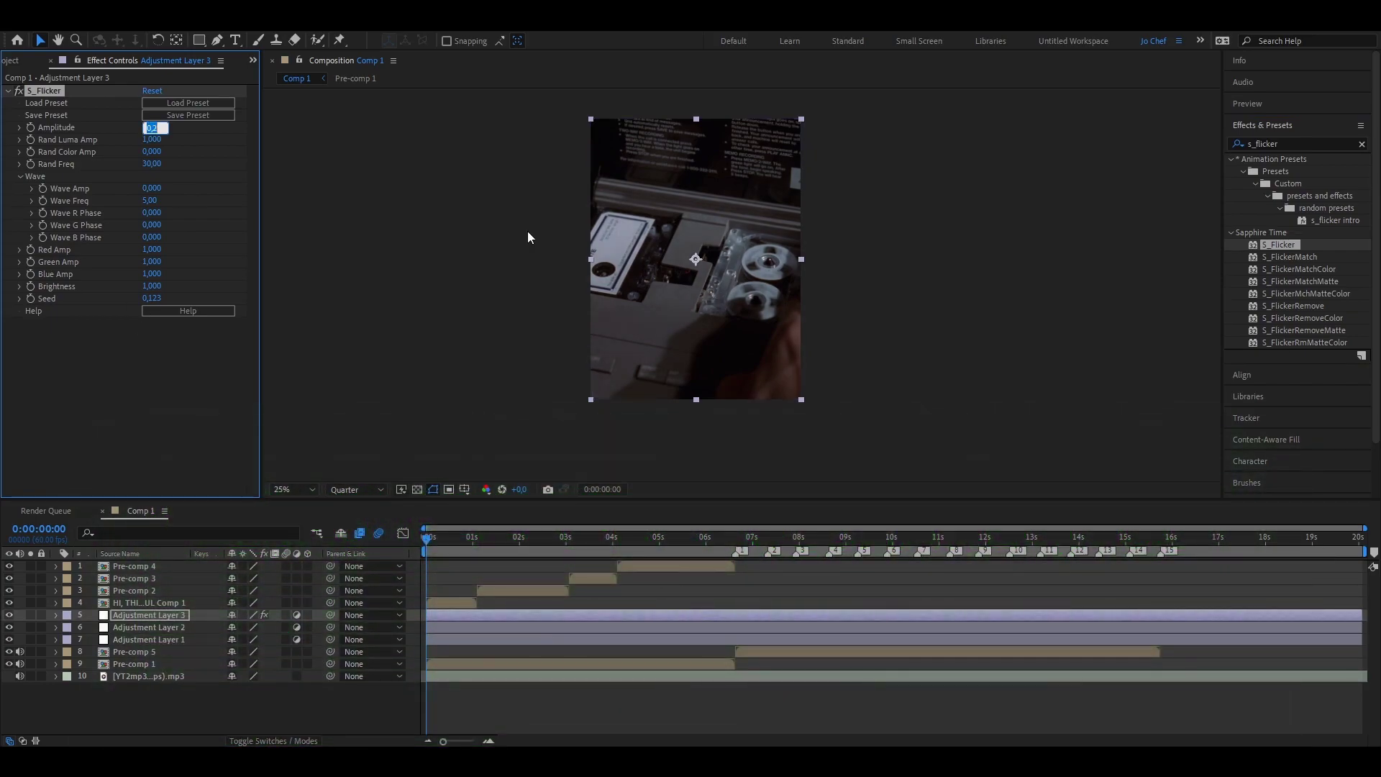
- Set the S_Flicker Amplitude to 0,12
{"action": "type", "text": "1,2"}
{"action": "key", "text": "Return"}
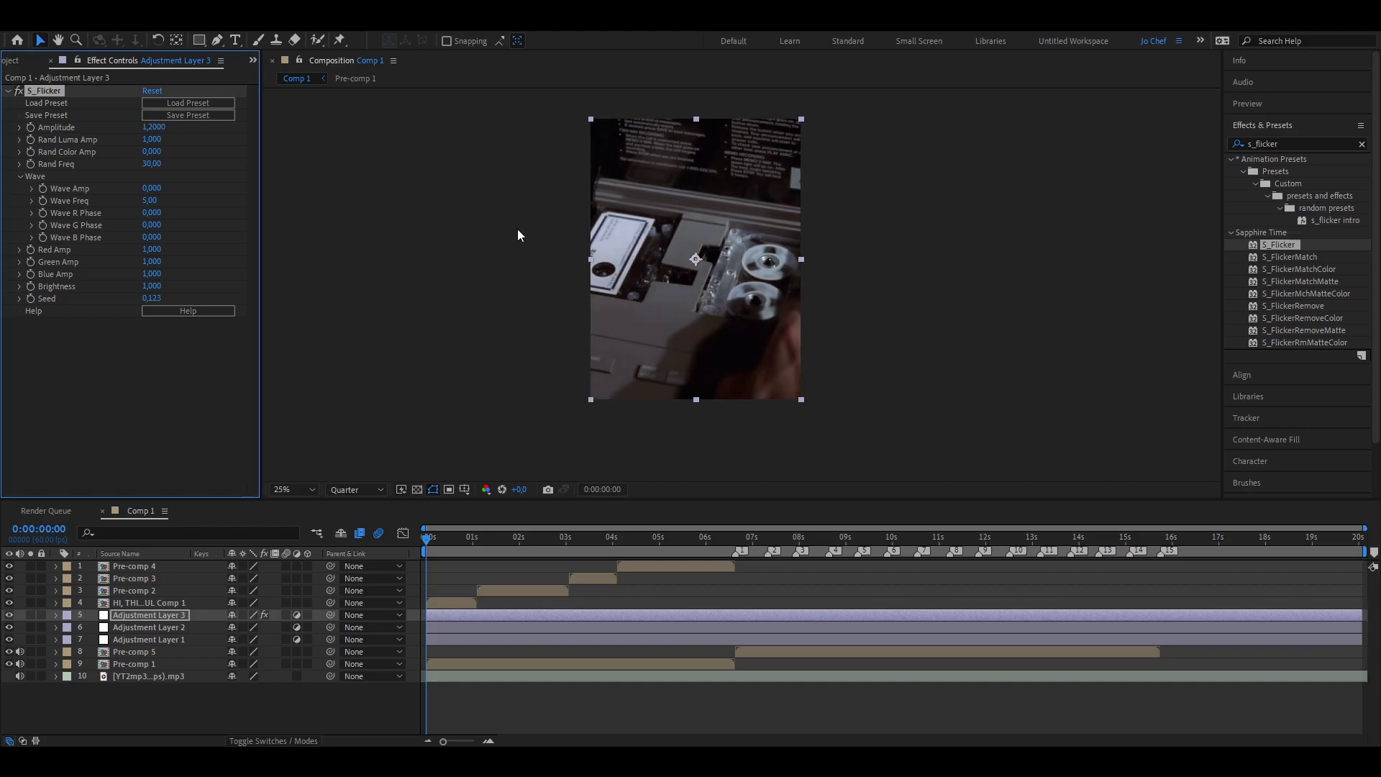
{"action": "left_click", "coordinate": [147, 127]}
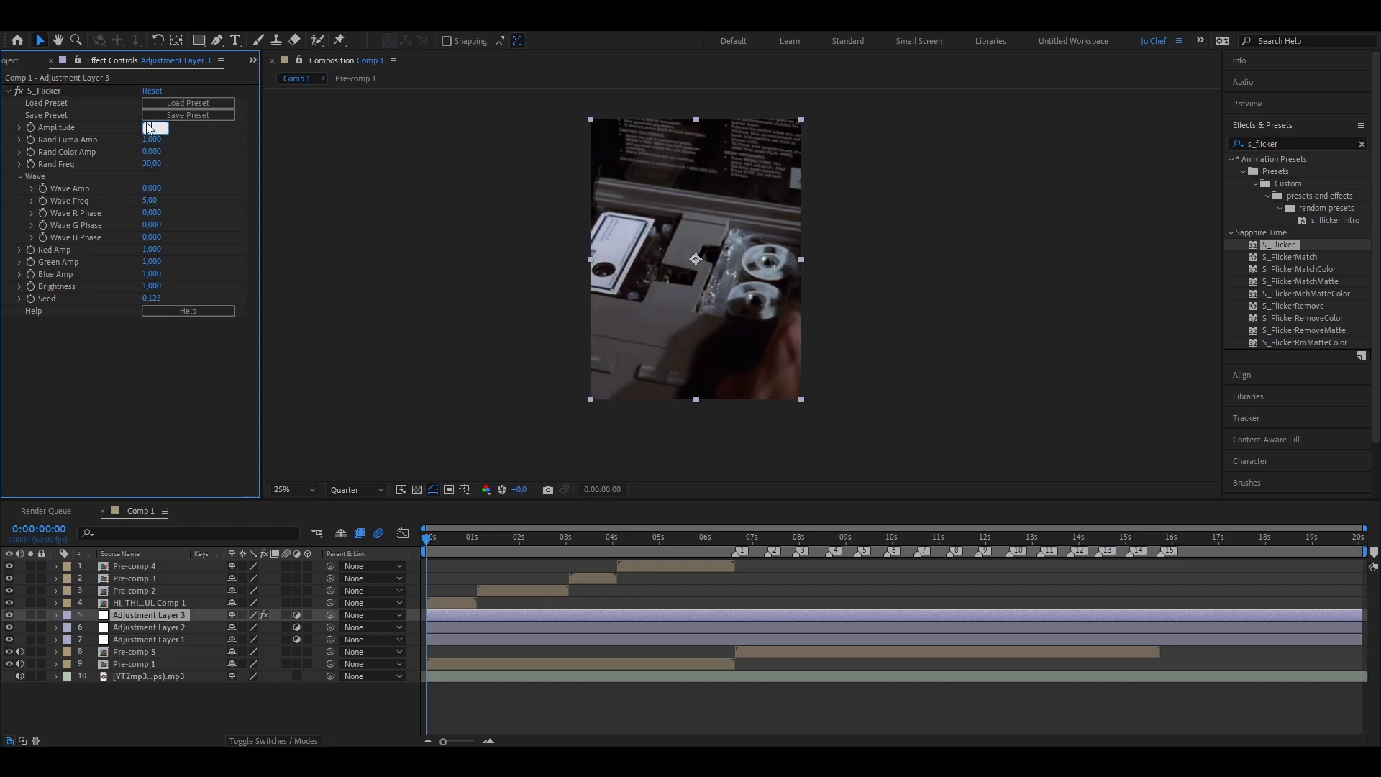
{"action": "type", "text": "0,12"}
{"action": "key", "text": "Return"}
- Set the S_Flicker Rand Freq to 15 and Rand Color Amp to 0,2
{"action": "left_click", "coordinate": [151, 164]}
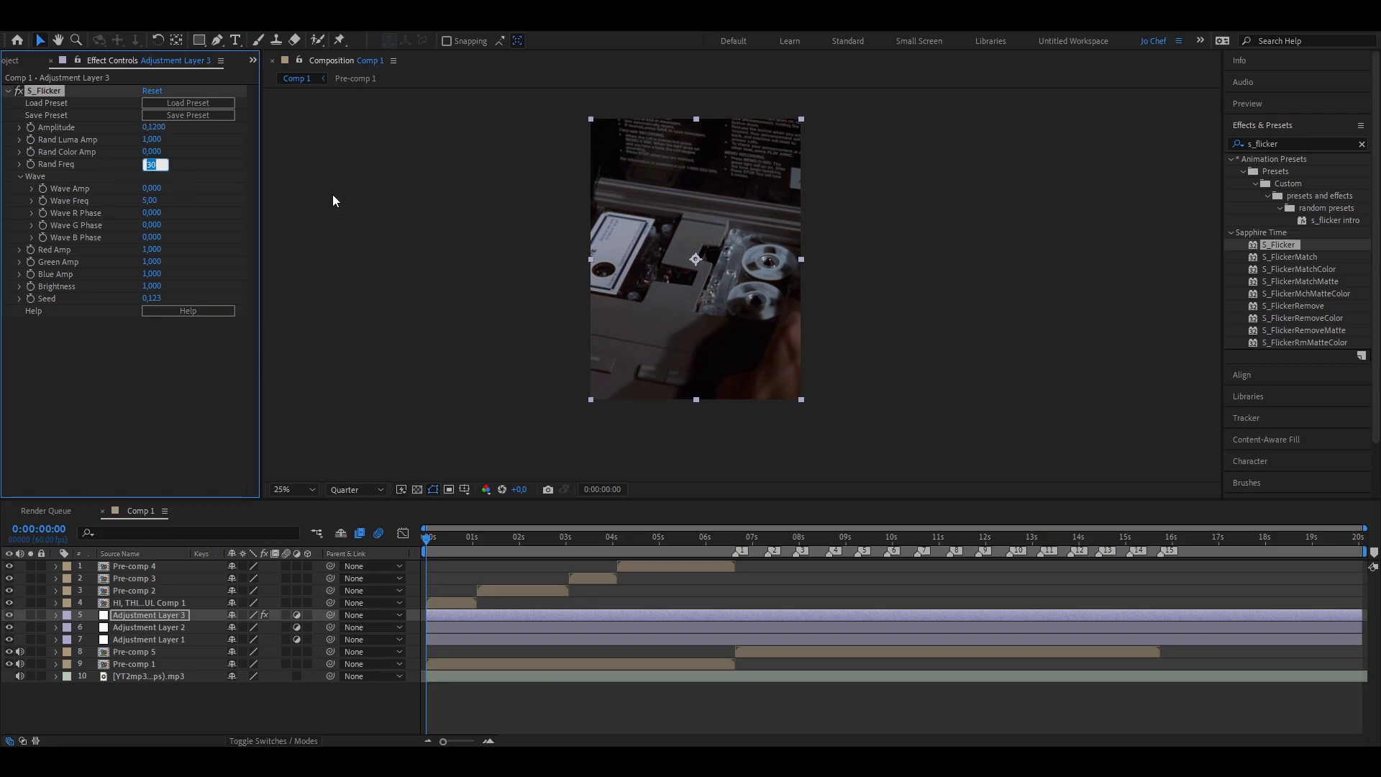
{"action": "type", "text": "10"}
{"action": "key", "text": "Return"}
{"action": "left_click", "coordinate": [150, 151]}
{"action": "type", "text": "0,2"}
{"action": "key", "text": "Return"}
- Search the effects for s_shake and apply S_Shake to Adjustment Layer 1
{"action": "left_click_drag", "start_coordinate": [1293, 142], "coordinate": [1264, 160]}
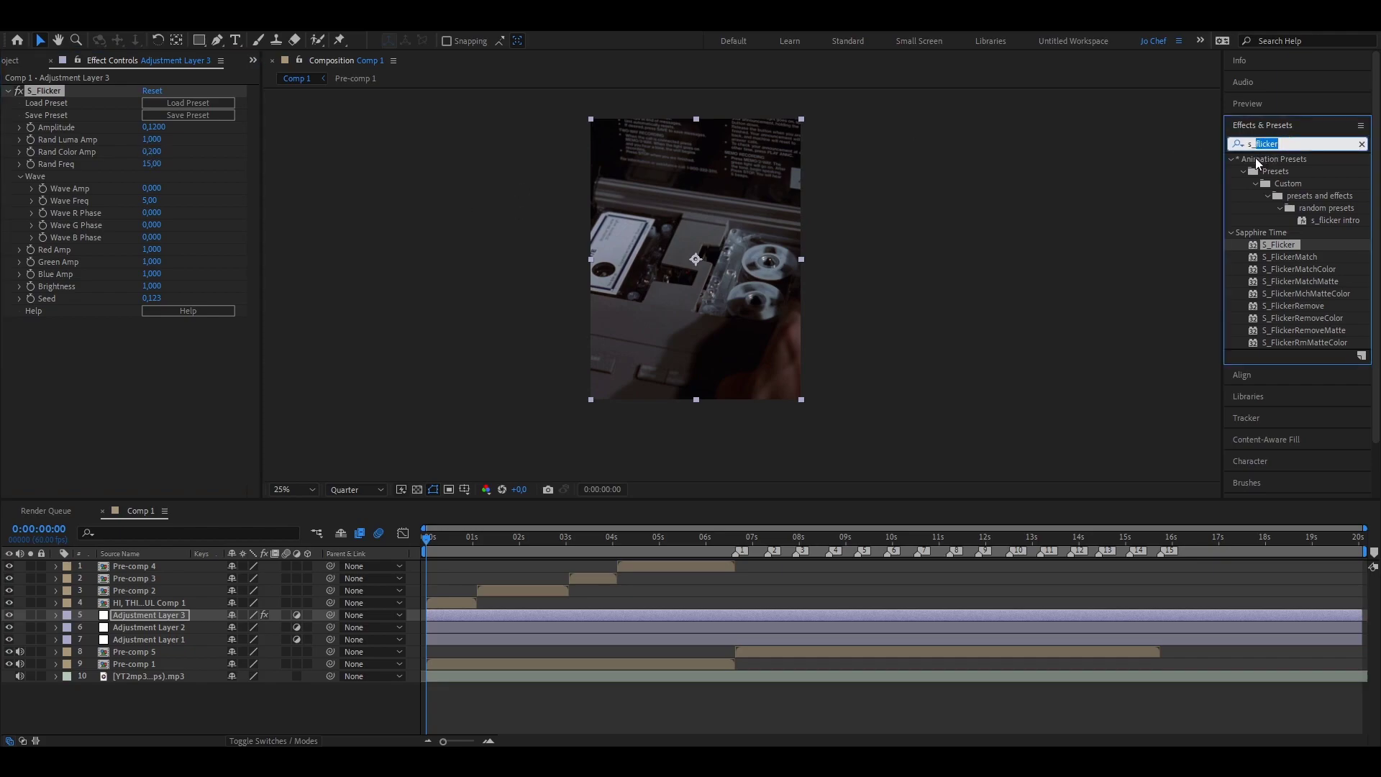
{"action": "type", "text": "shake"}
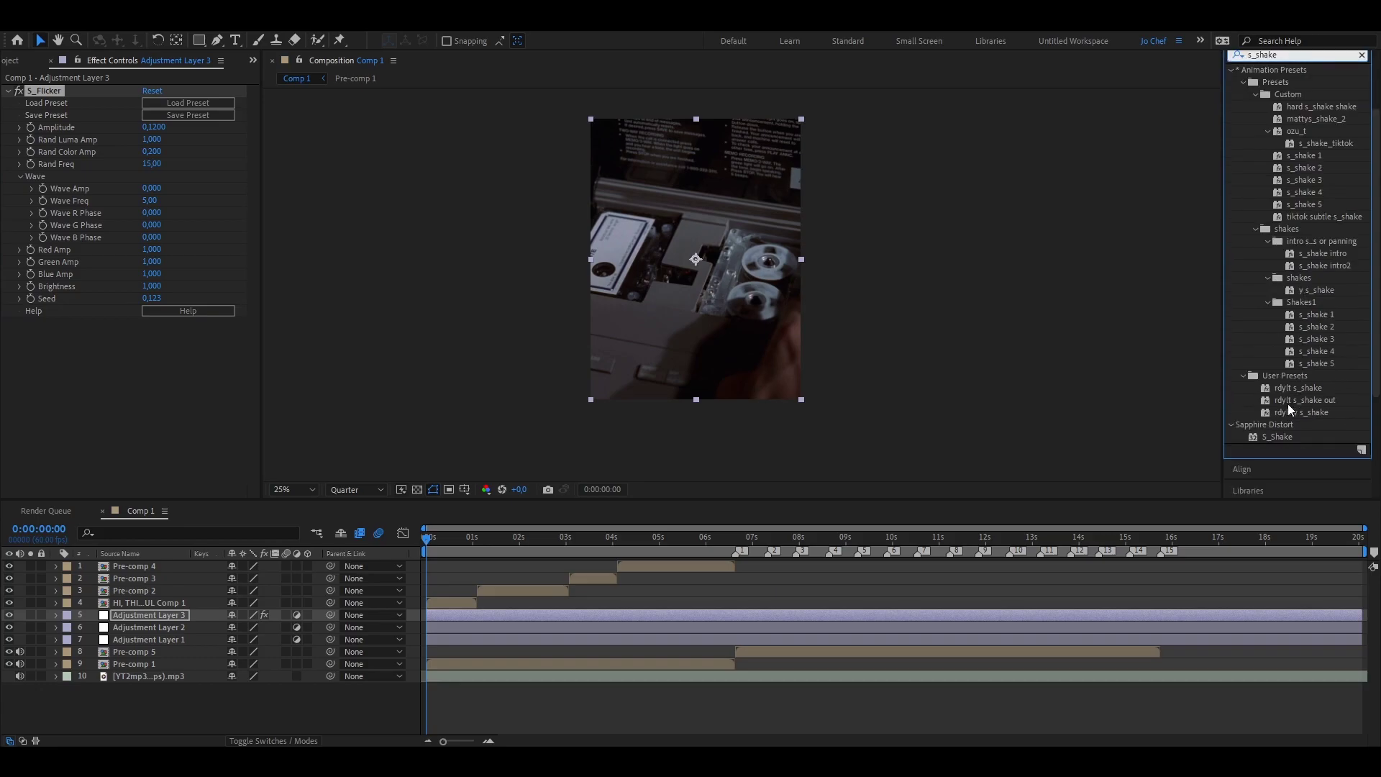
{"action": "left_click_drag", "start_coordinate": [1279, 436], "coordinate": [636, 640]}
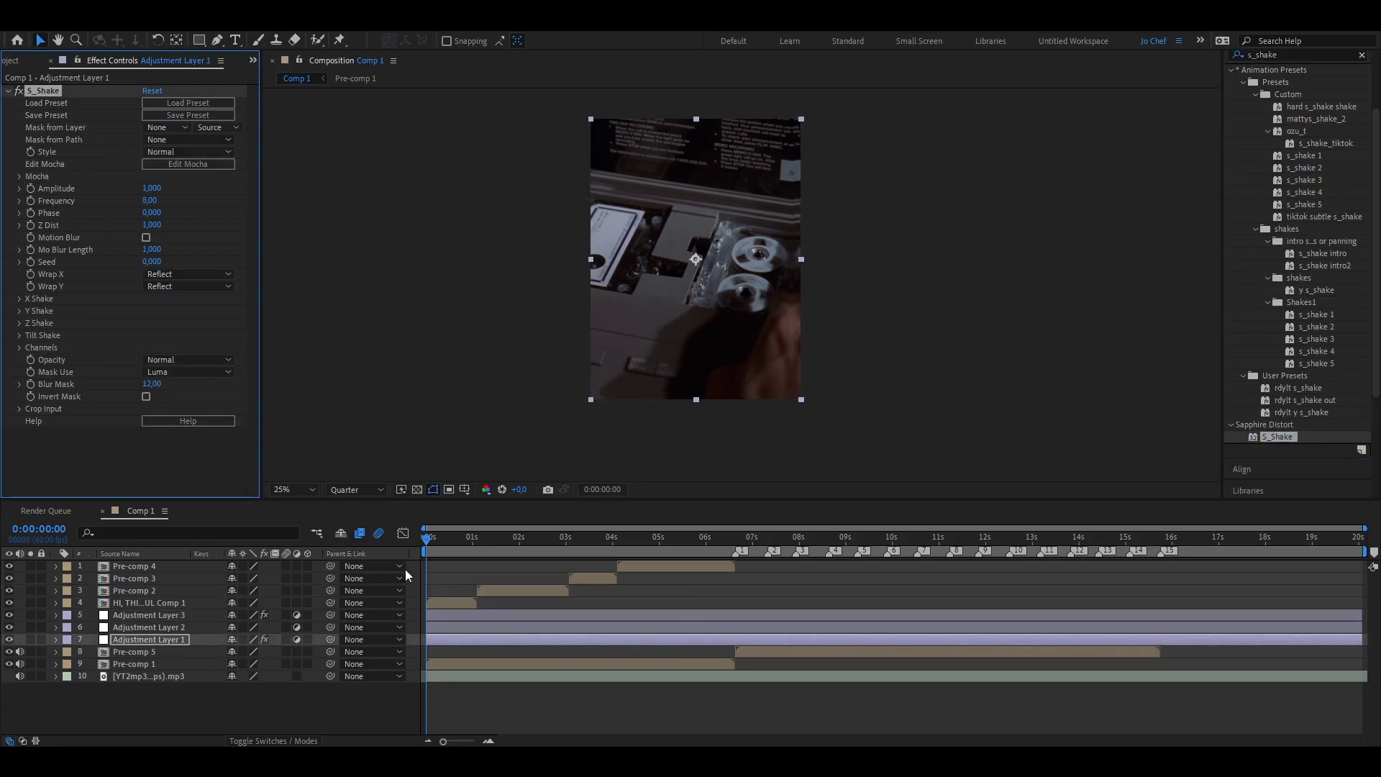
- Set the S_Shake Amplitude to 0,21 and Frequency to 3,2 on Adjustment Layer 1
{"action": "left_click", "coordinate": [152, 187]}
{"action": "type", "text": "0,21"}
{"action": "key", "text": "Tab"}
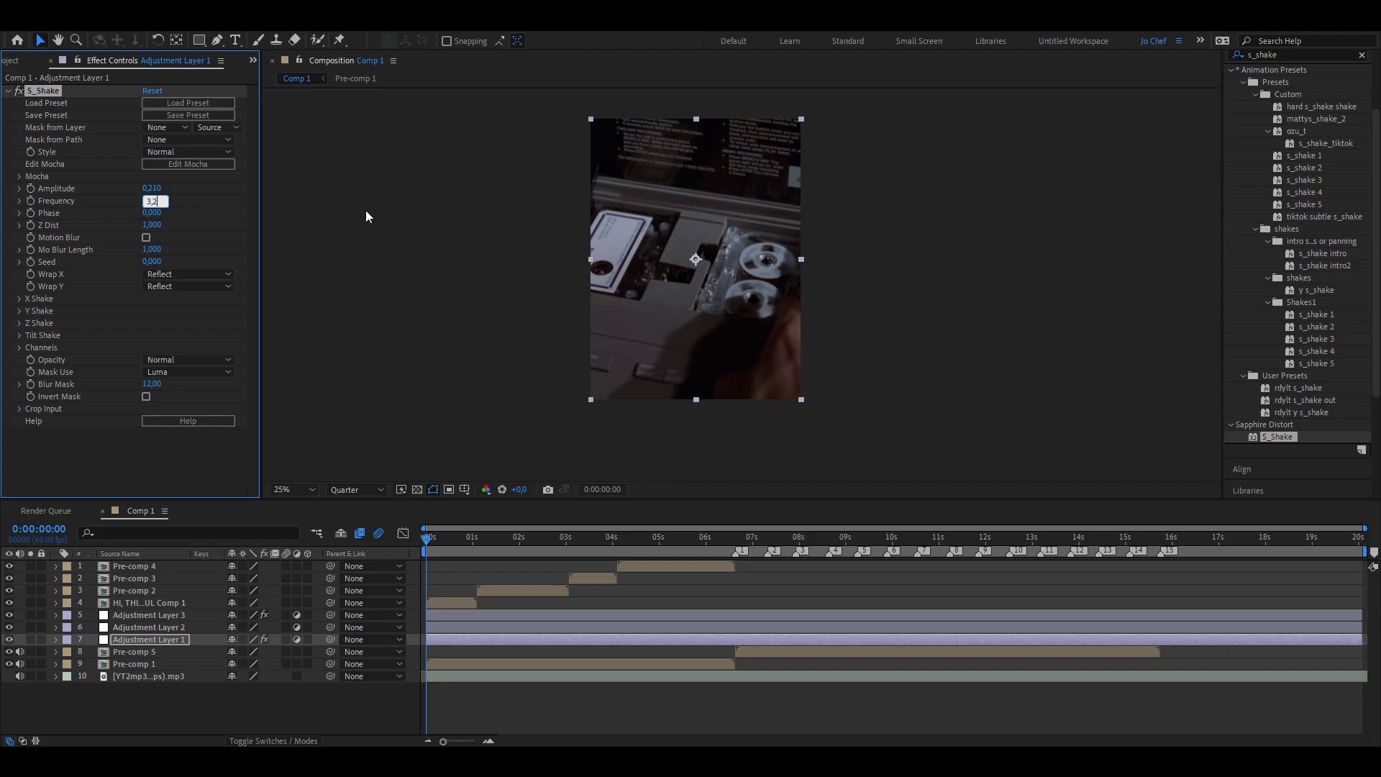
{"action": "key", "text": "Return"}
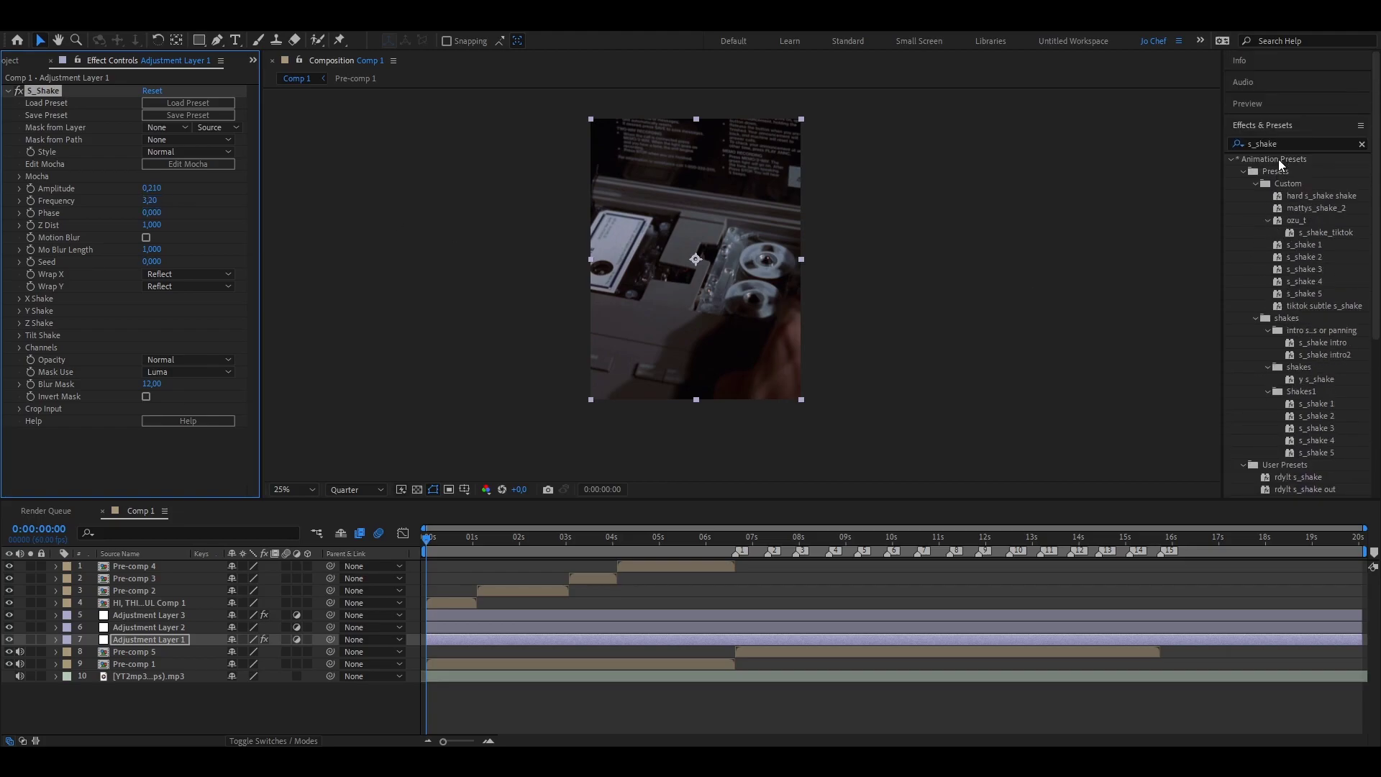
- Search the effects for rdylt cc and apply the rdylt cc 5 preset to Adjustment Layer 2 while viewing a frame near 7 seconds
{"action": "left_click_drag", "start_coordinate": [1285, 144], "coordinate": [1258, 143]}
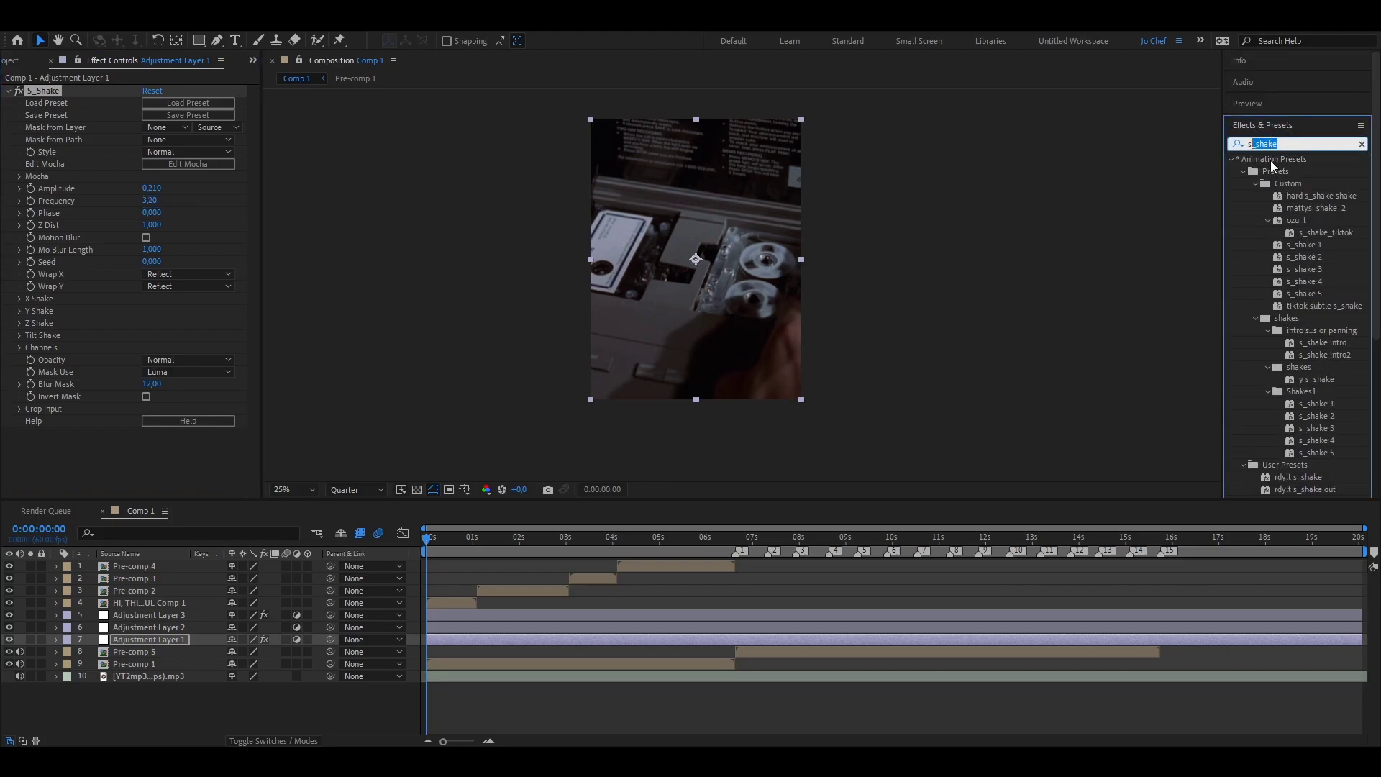
{"action": "left_click", "coordinate": [754, 537]}
{"action": "left_click_drag", "start_coordinate": [1279, 143], "coordinate": [1244, 146]}
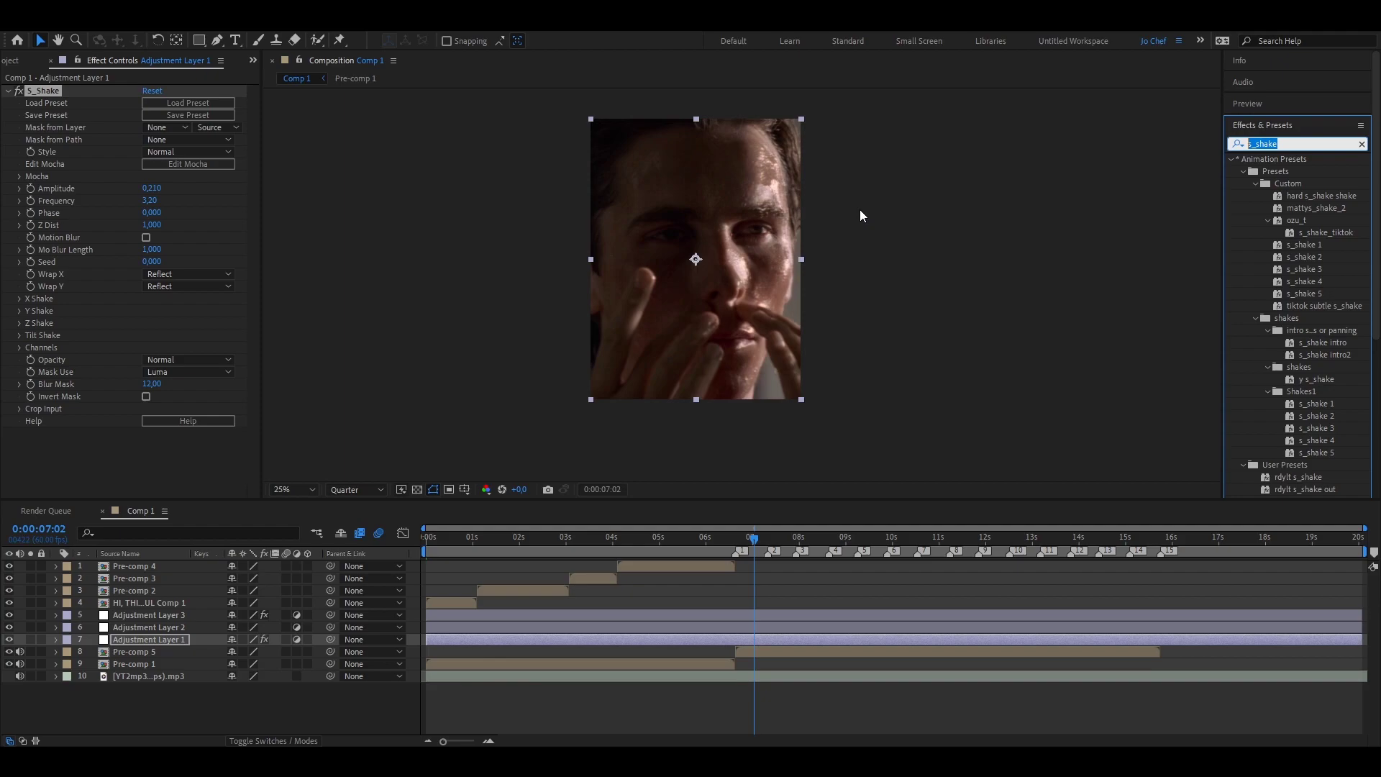
{"action": "type", "text": "rdylt cc"}
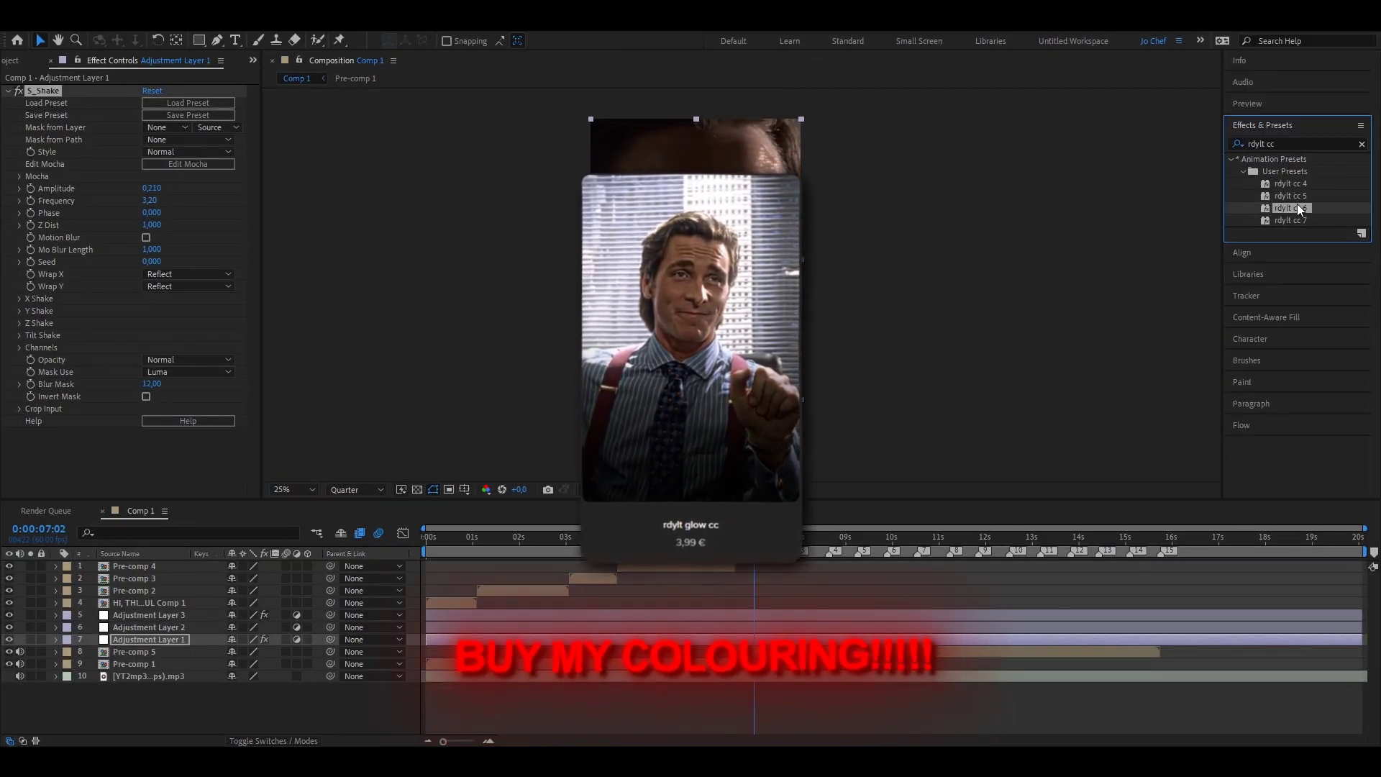
{"action": "left_click", "coordinate": [1294, 195]}
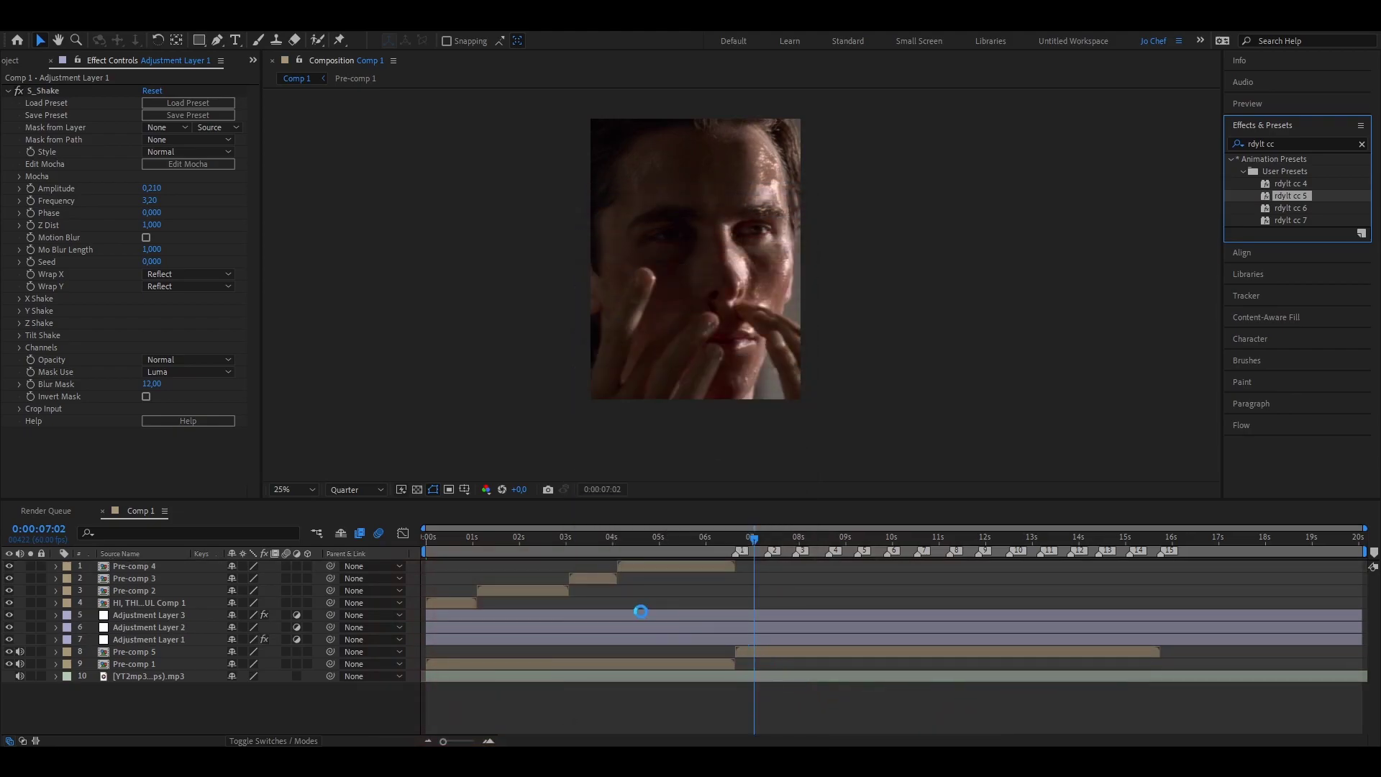
{"action": "left_click", "coordinate": [641, 624]}
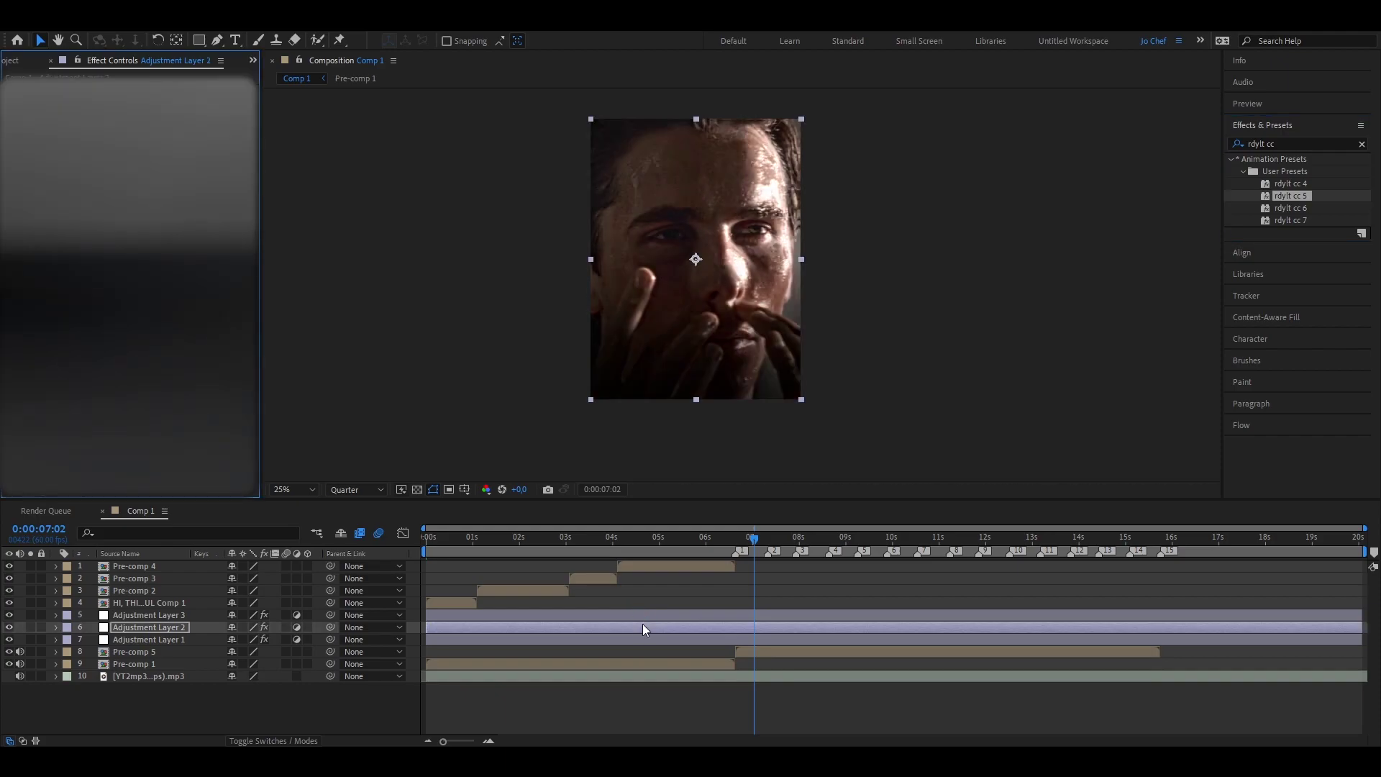
- Set the preview resolution to Full and inspect the colouring on a captioned frame and on the clips near 7 seconds
{"action": "left_click", "coordinate": [364, 490]}
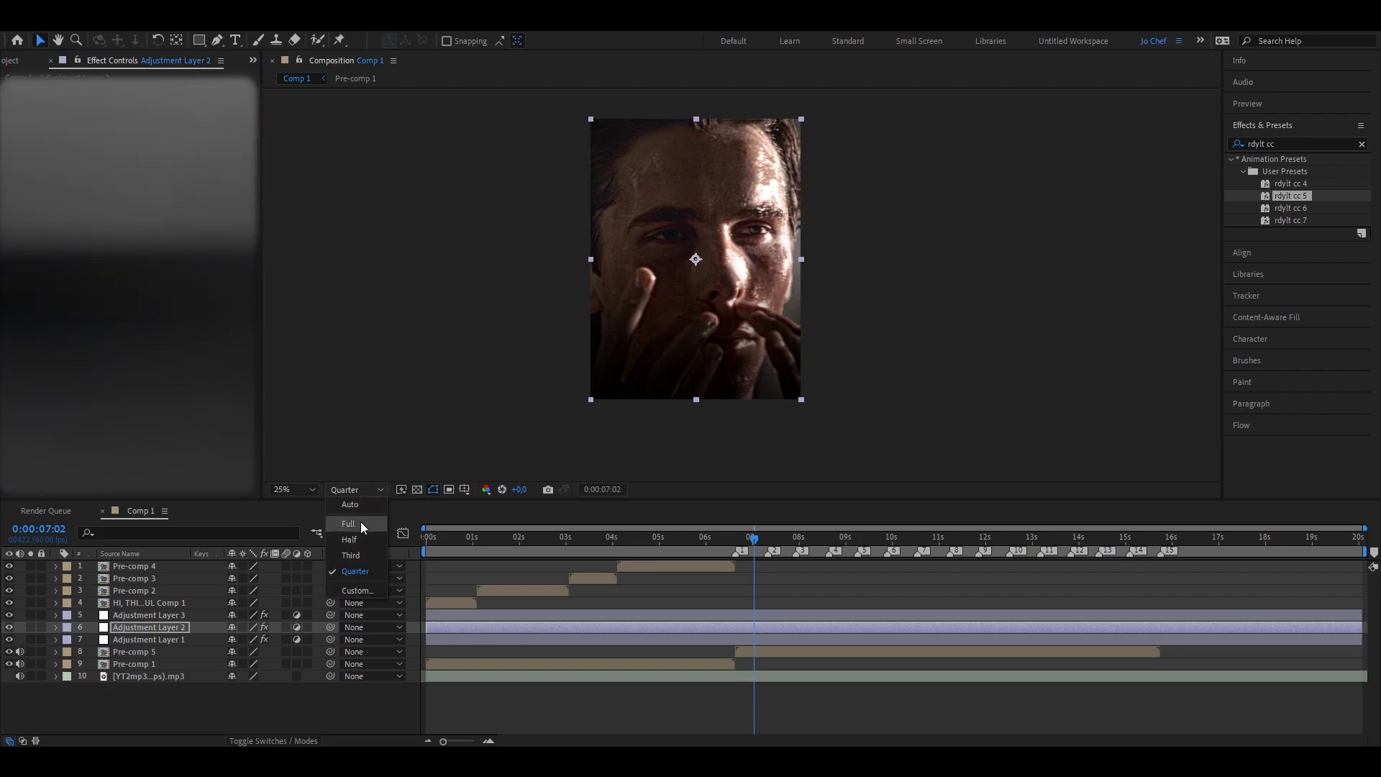
{"action": "left_click", "coordinate": [349, 521]}
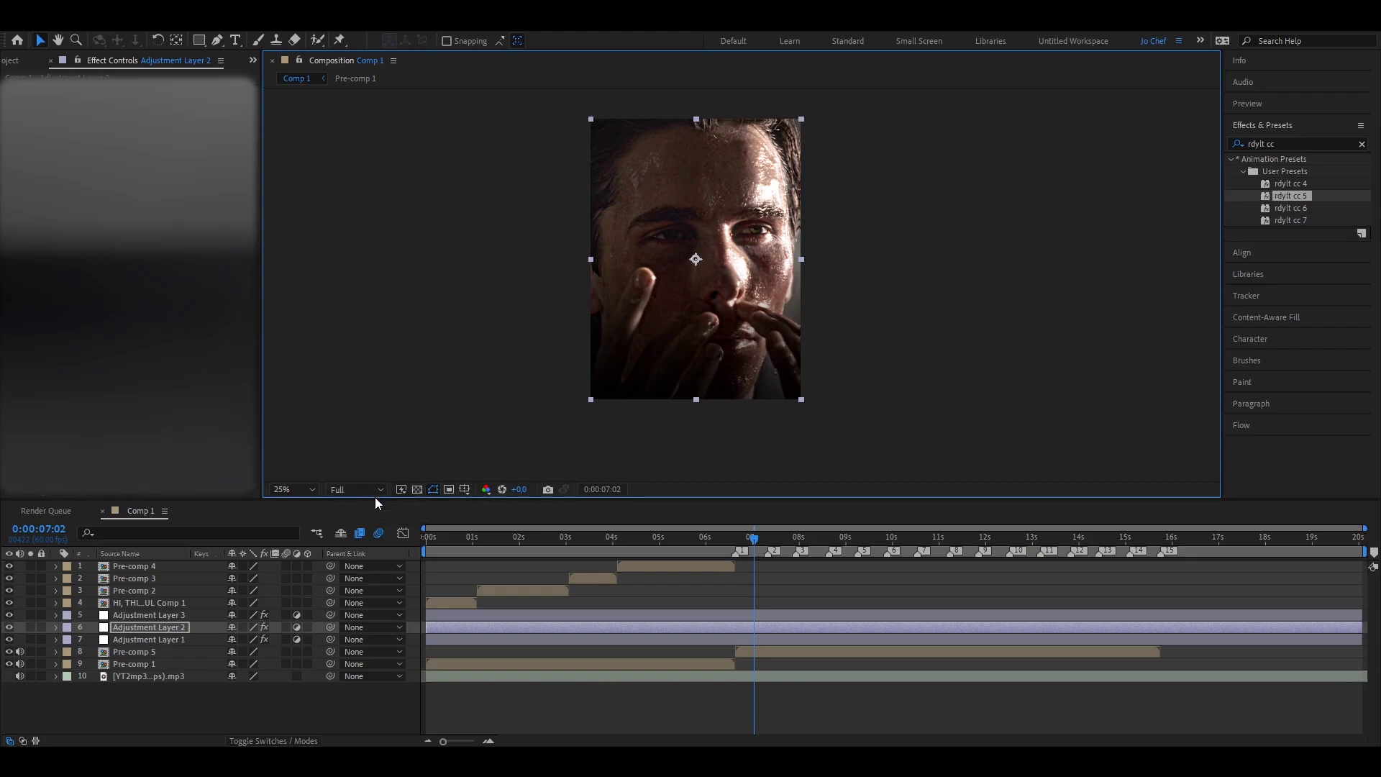
{"action": "left_click", "coordinate": [492, 541]}
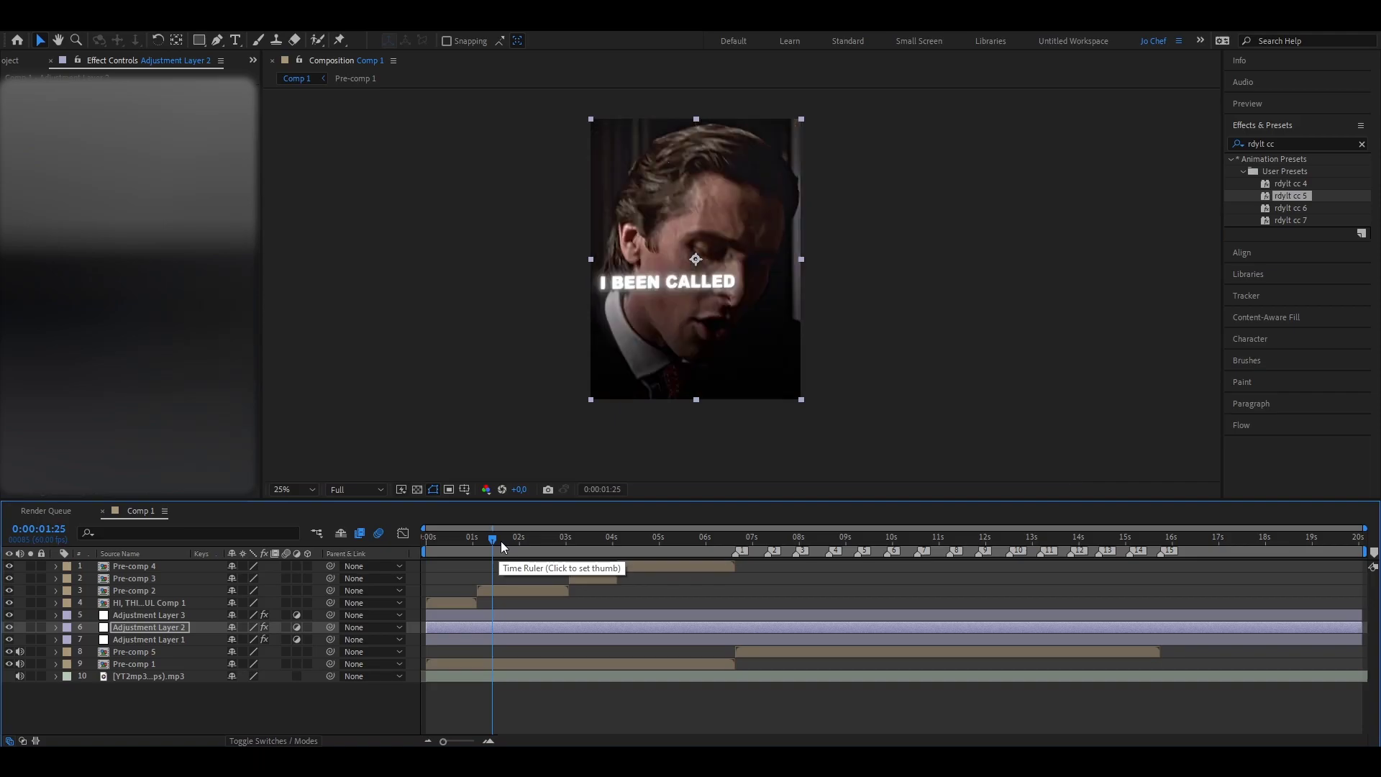
{"action": "left_click", "coordinate": [741, 542]}
{"action": "left_click", "coordinate": [697, 568]}
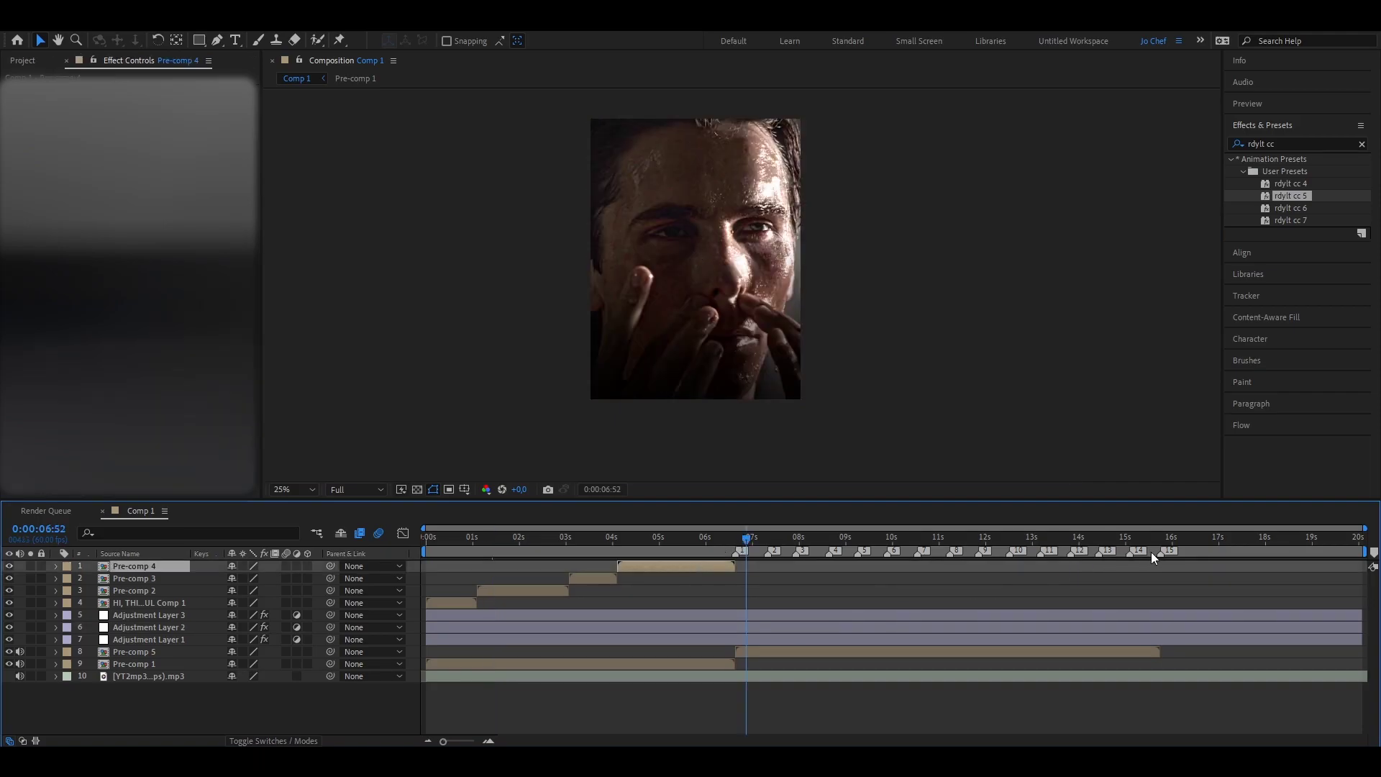
{"action": "key", "text": "space"}
{"action": "key", "text": "equal"}
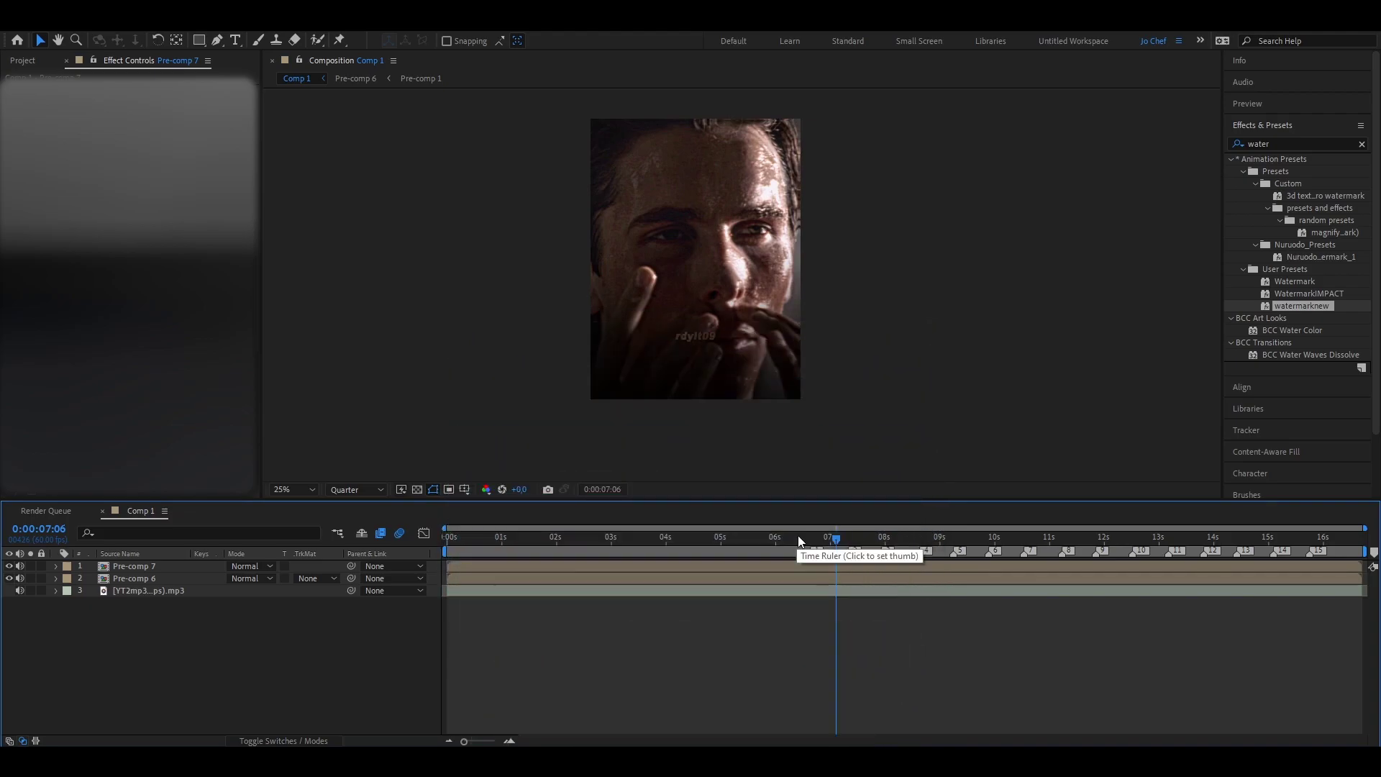
- Play Comp 1 from the beginning to review the edit with its captions, colouring and watermark
{"action": "key", "text": "Home"}
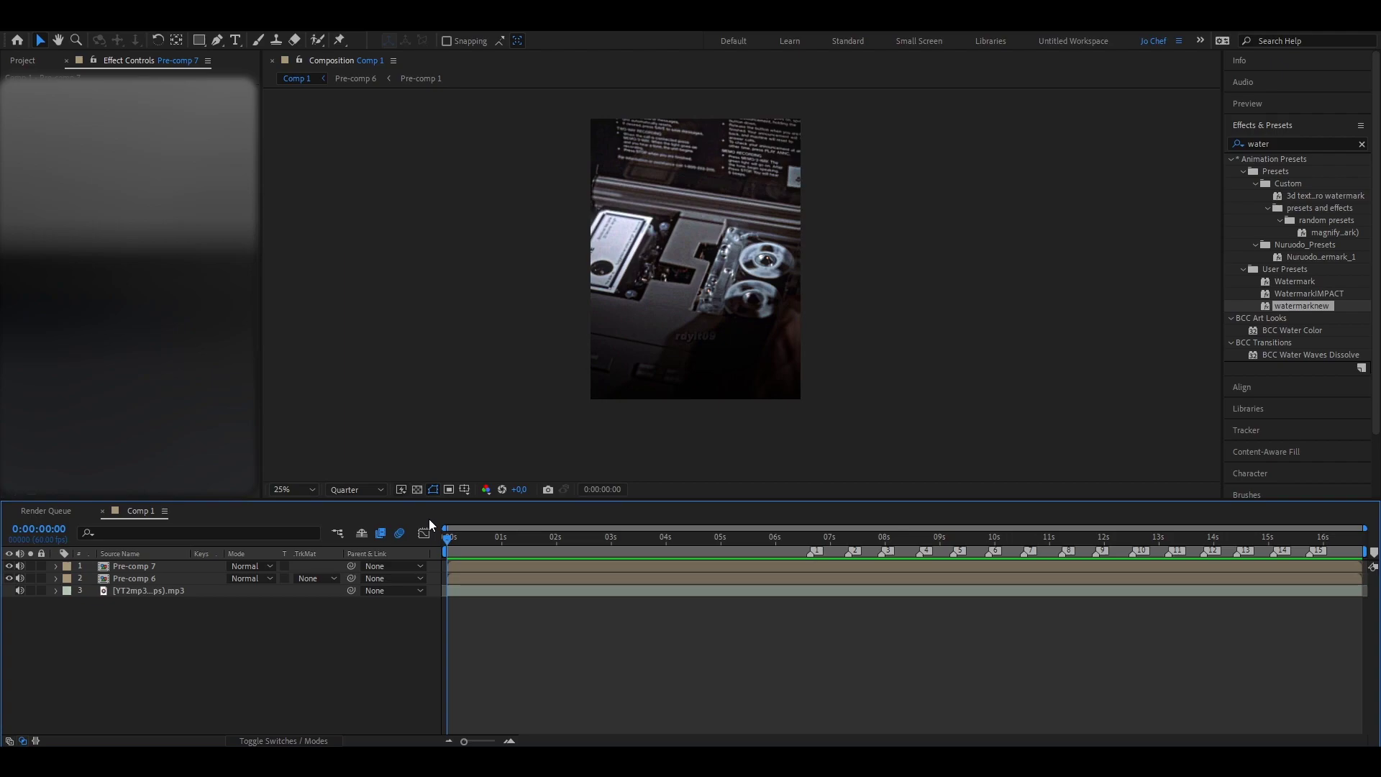
{"action": "key", "text": "space"}
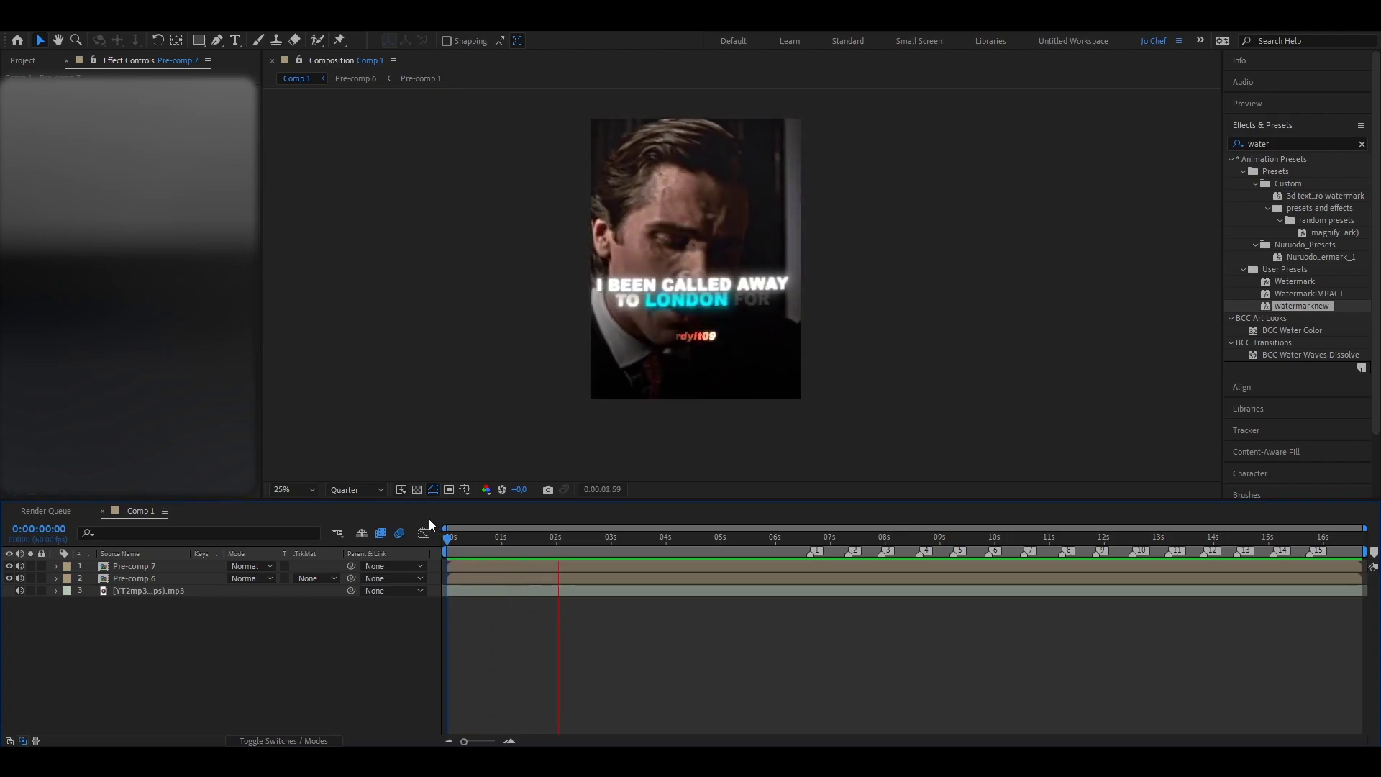